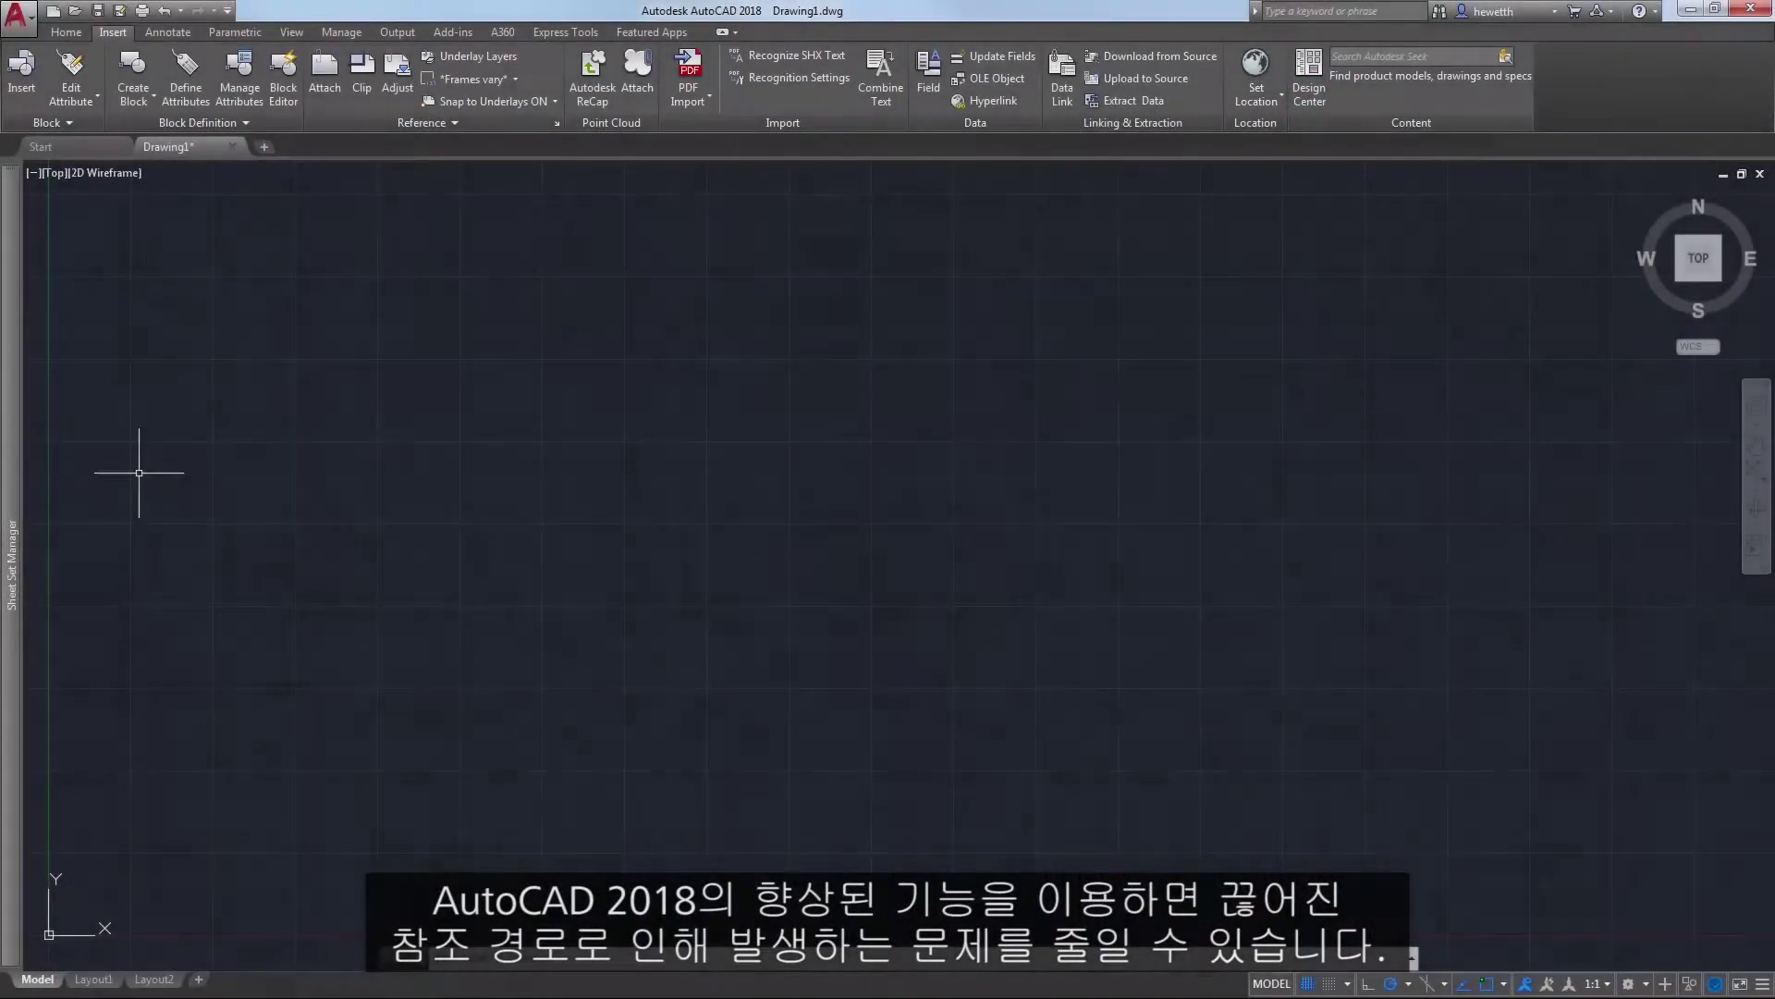
Expand the Sheet Set Manager to show the AutoCAD 2018 Launch Demo sheet list
{"action": "mouse_move", "coordinate": [22, 451]}
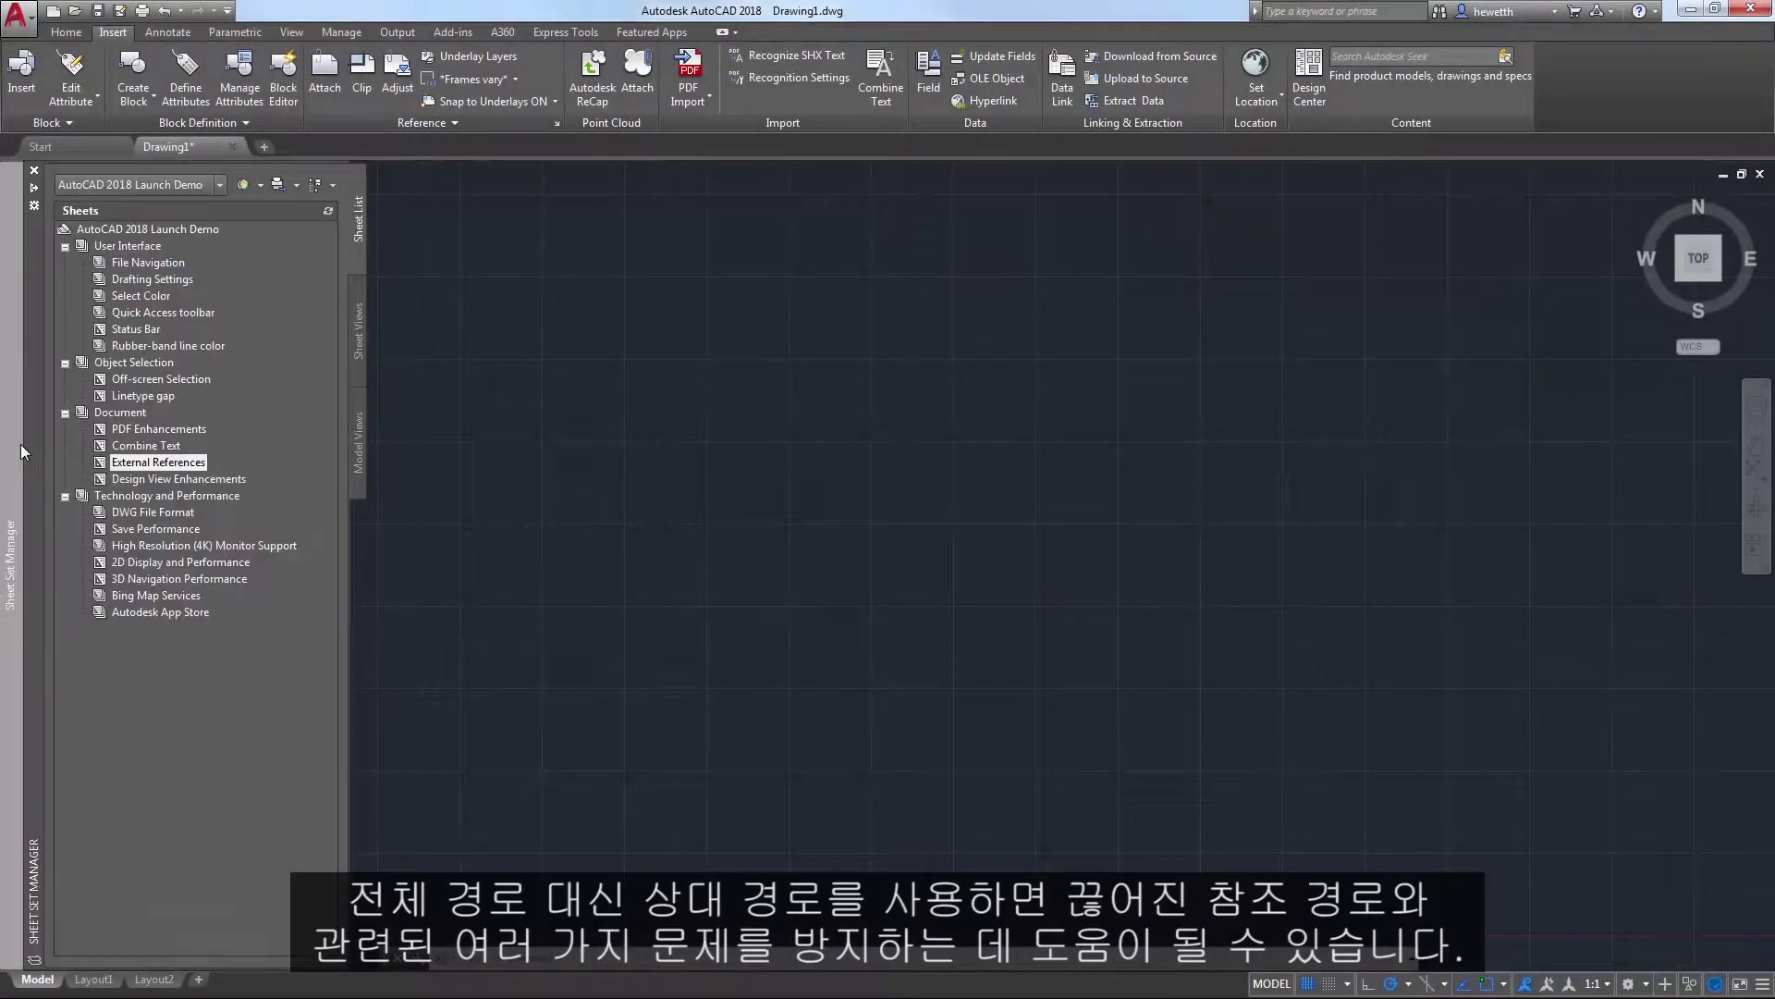
Open the ExpoMap drawing from External References, then create Drawing4 from acad.dwt
{"action": "double_click", "coordinate": [171, 462]}
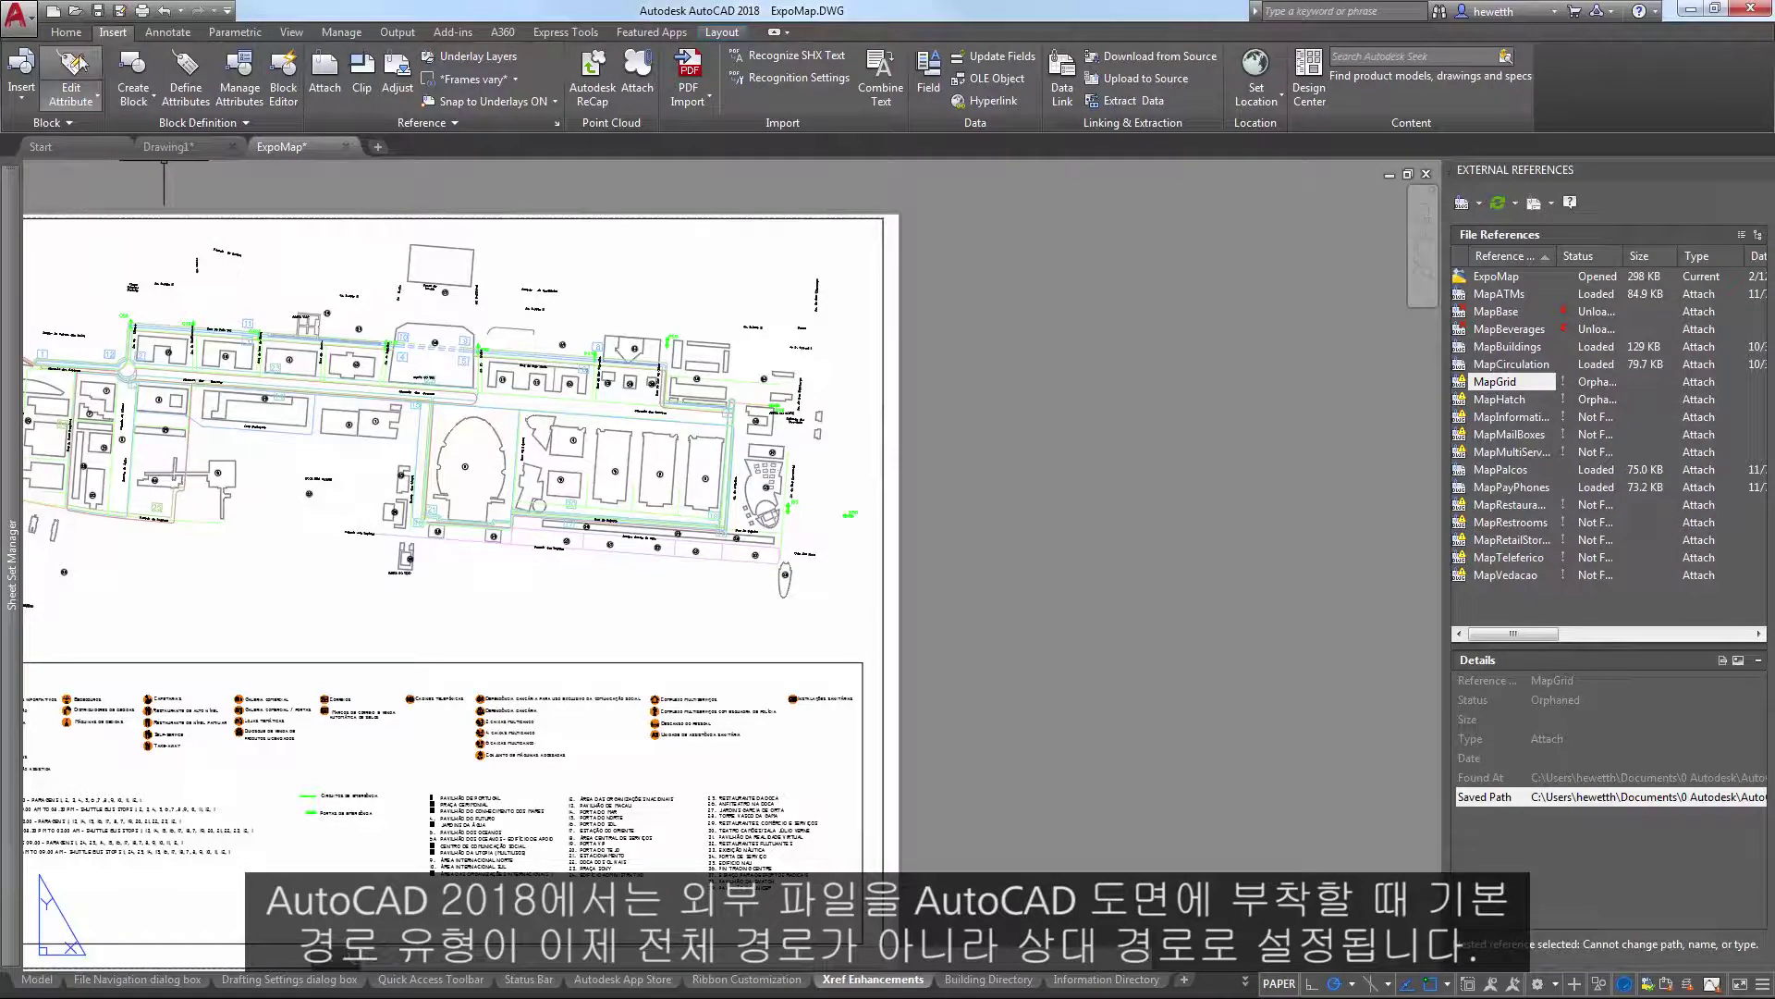
{"action": "left_click", "coordinate": [54, 12]}
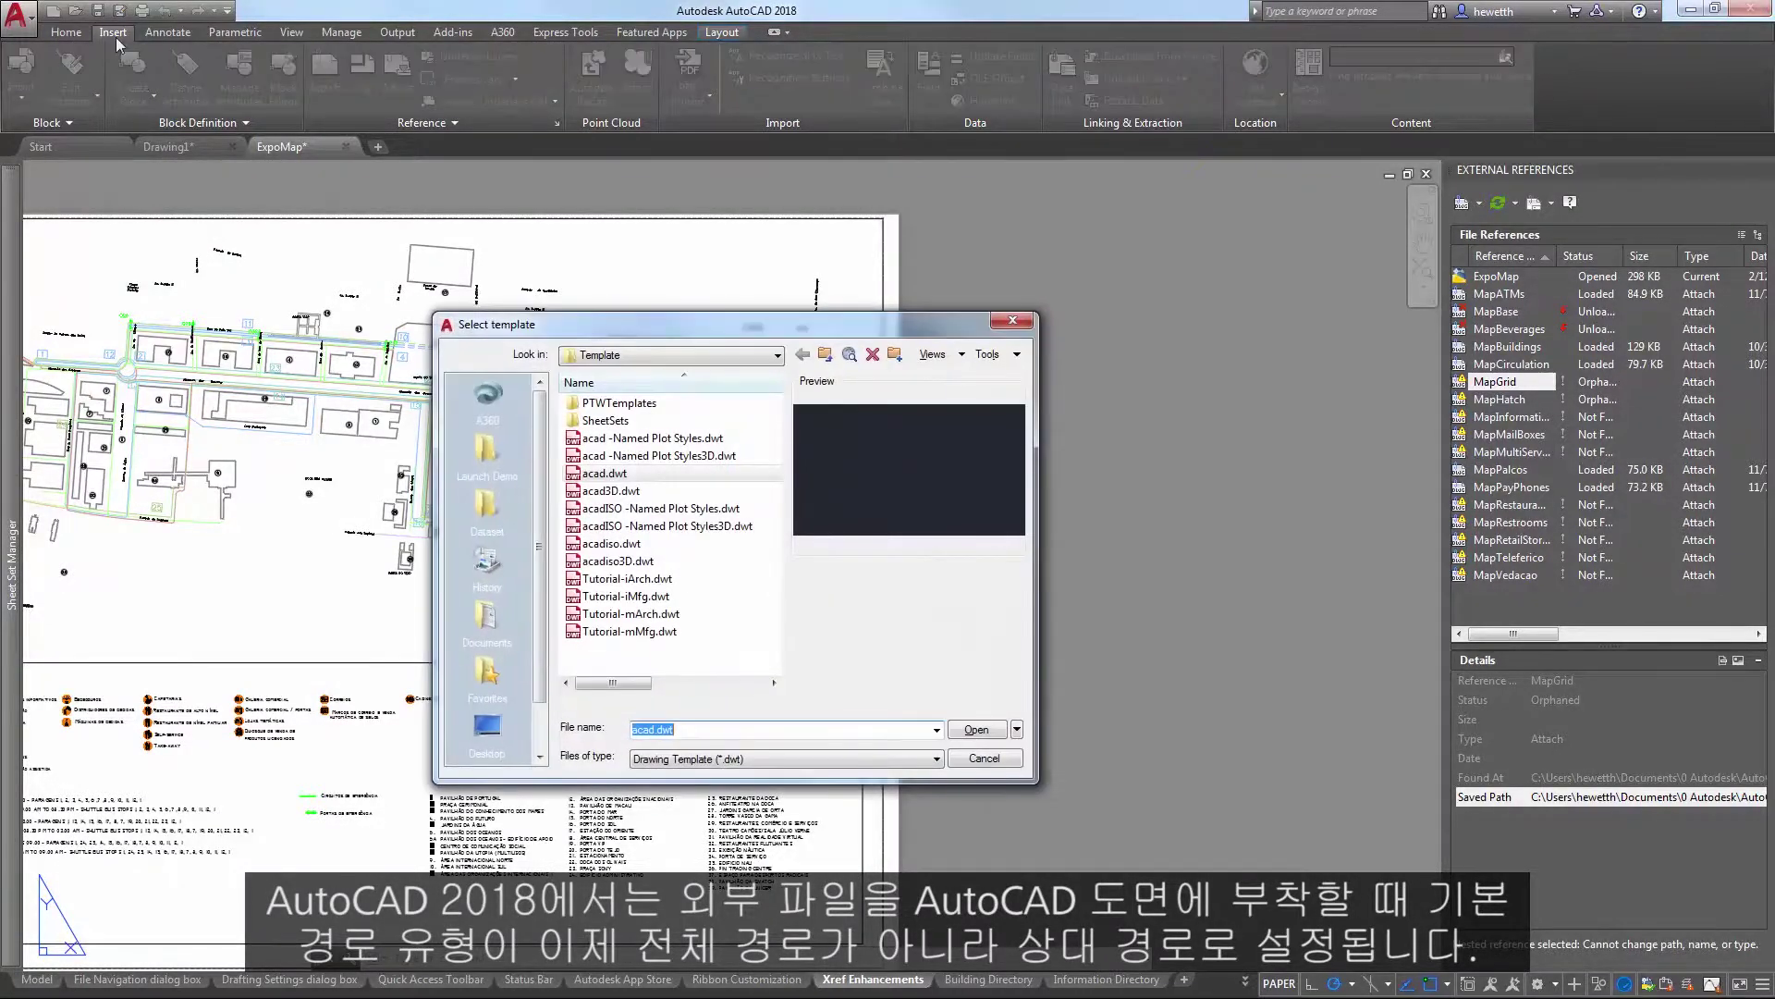
{"action": "double_click", "coordinate": [632, 472]}
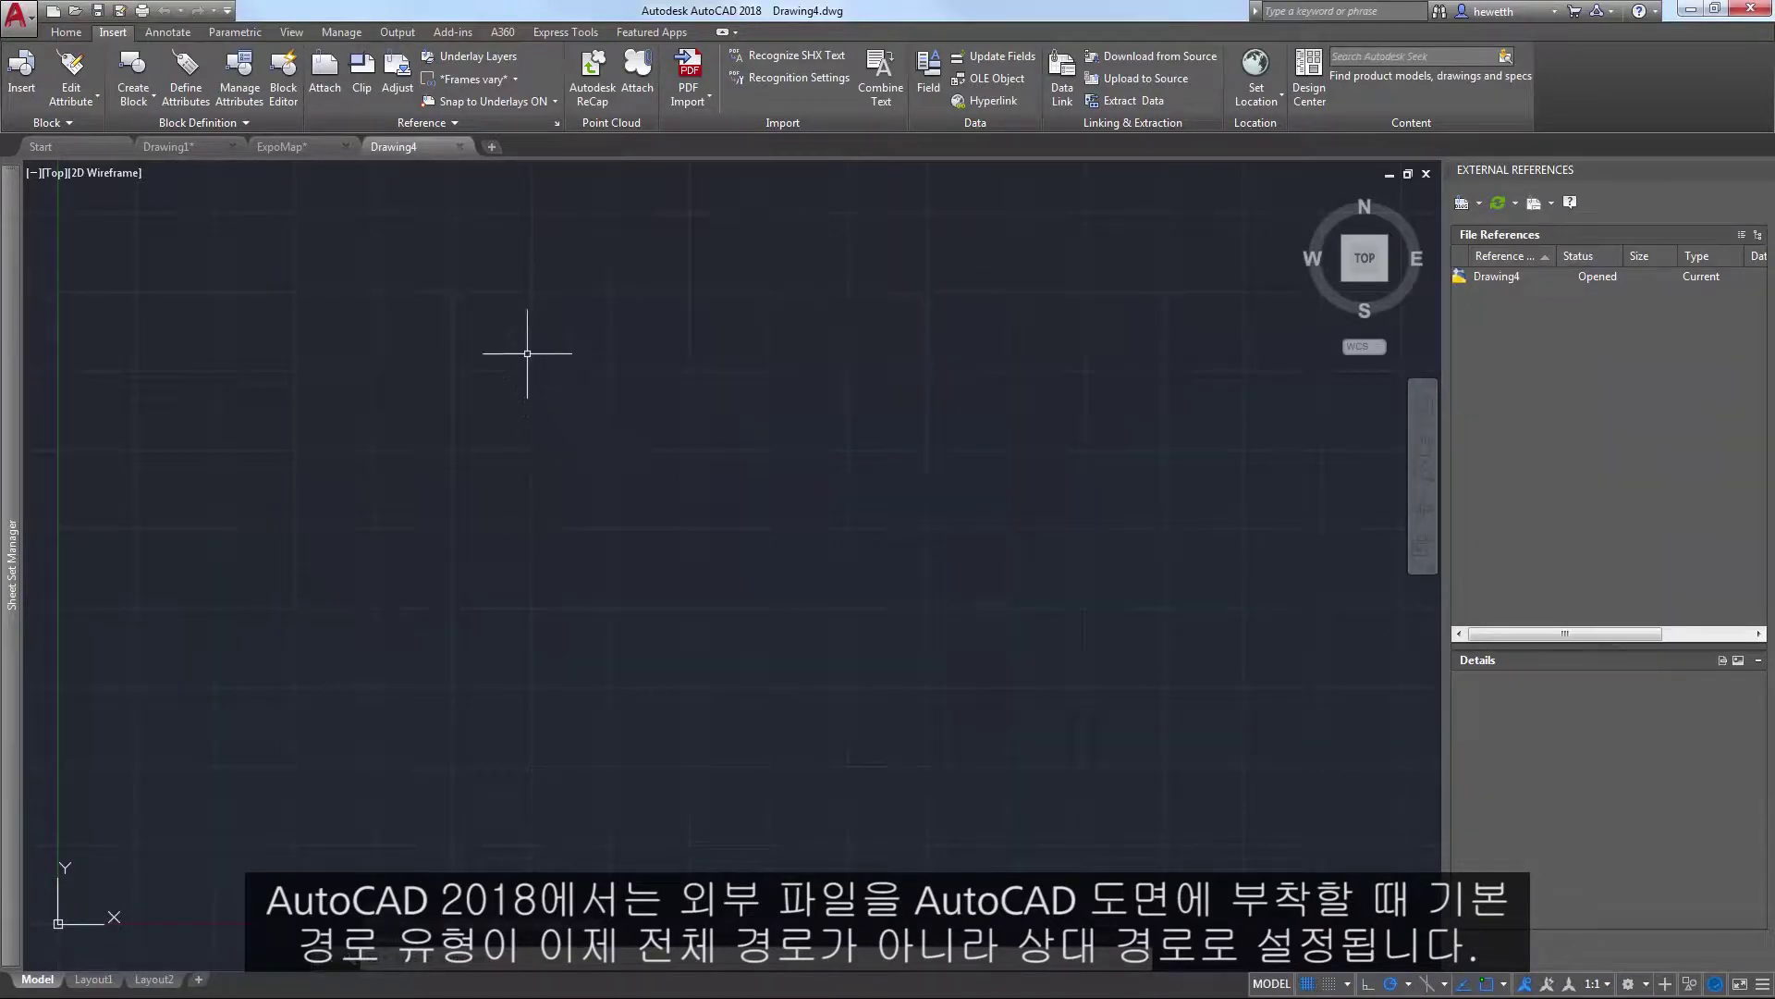
Attach PB-BASE.dwg to Drawing4 as an xref with Relative path
{"action": "left_click", "coordinate": [329, 90]}
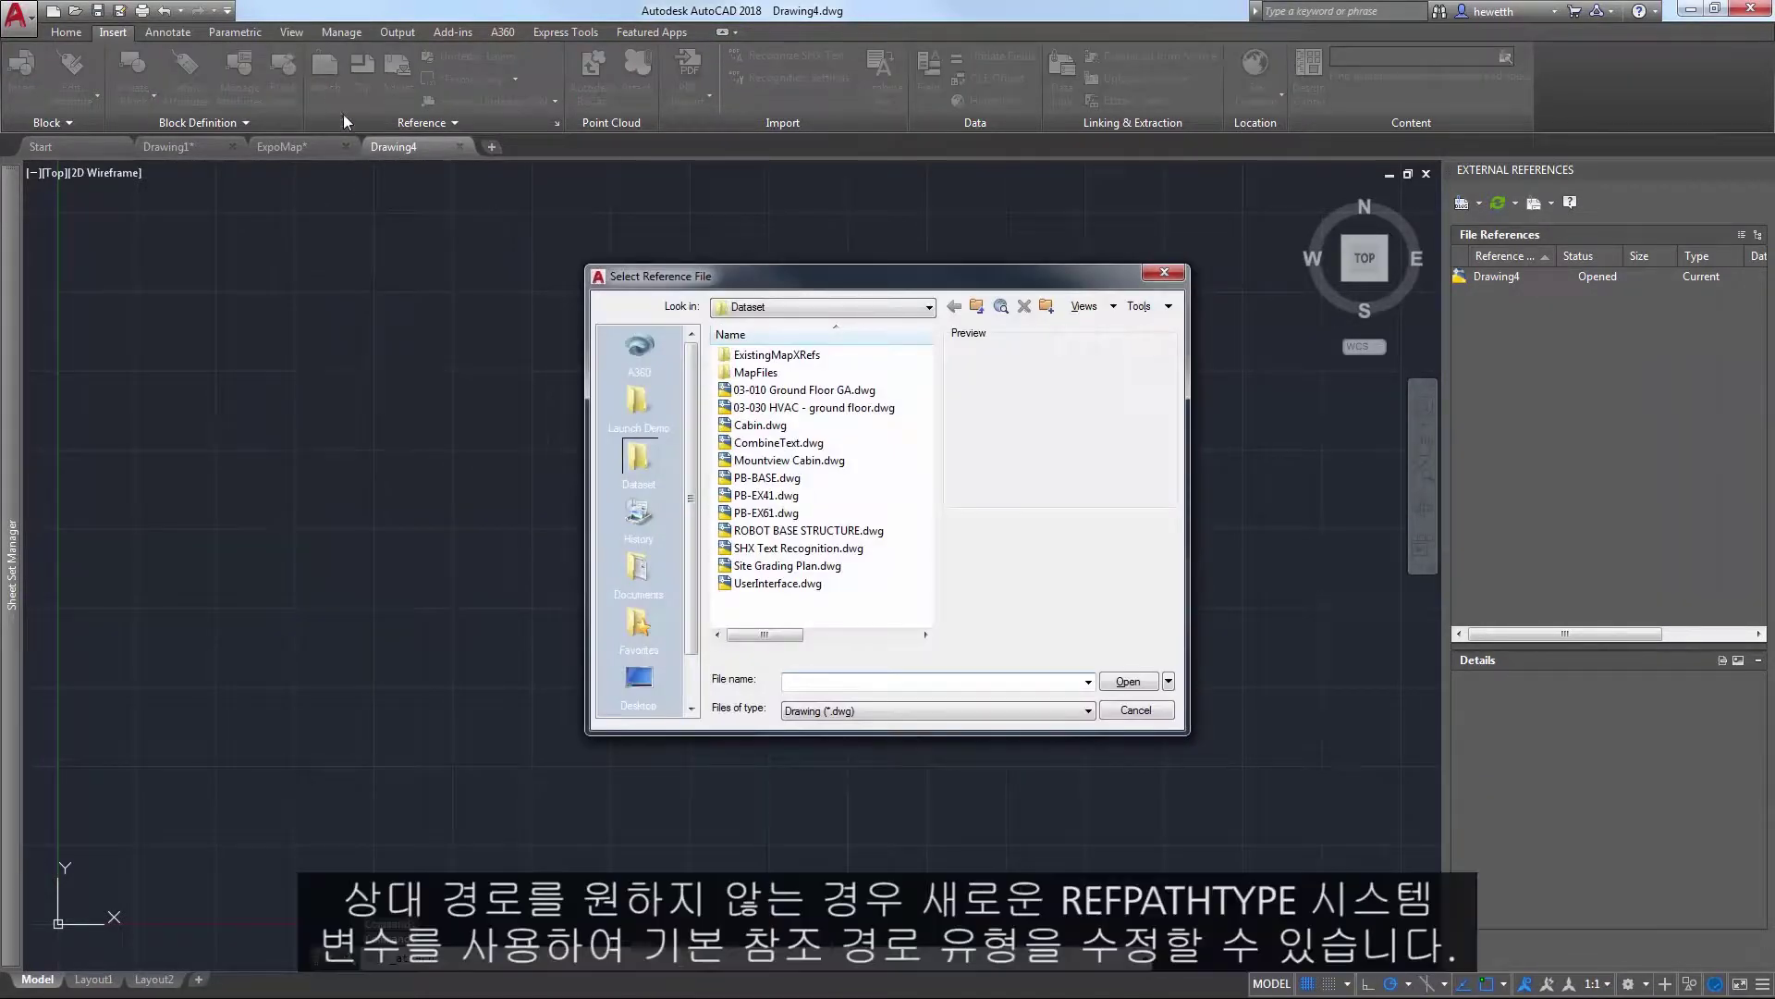
{"action": "double_click", "coordinate": [763, 479]}
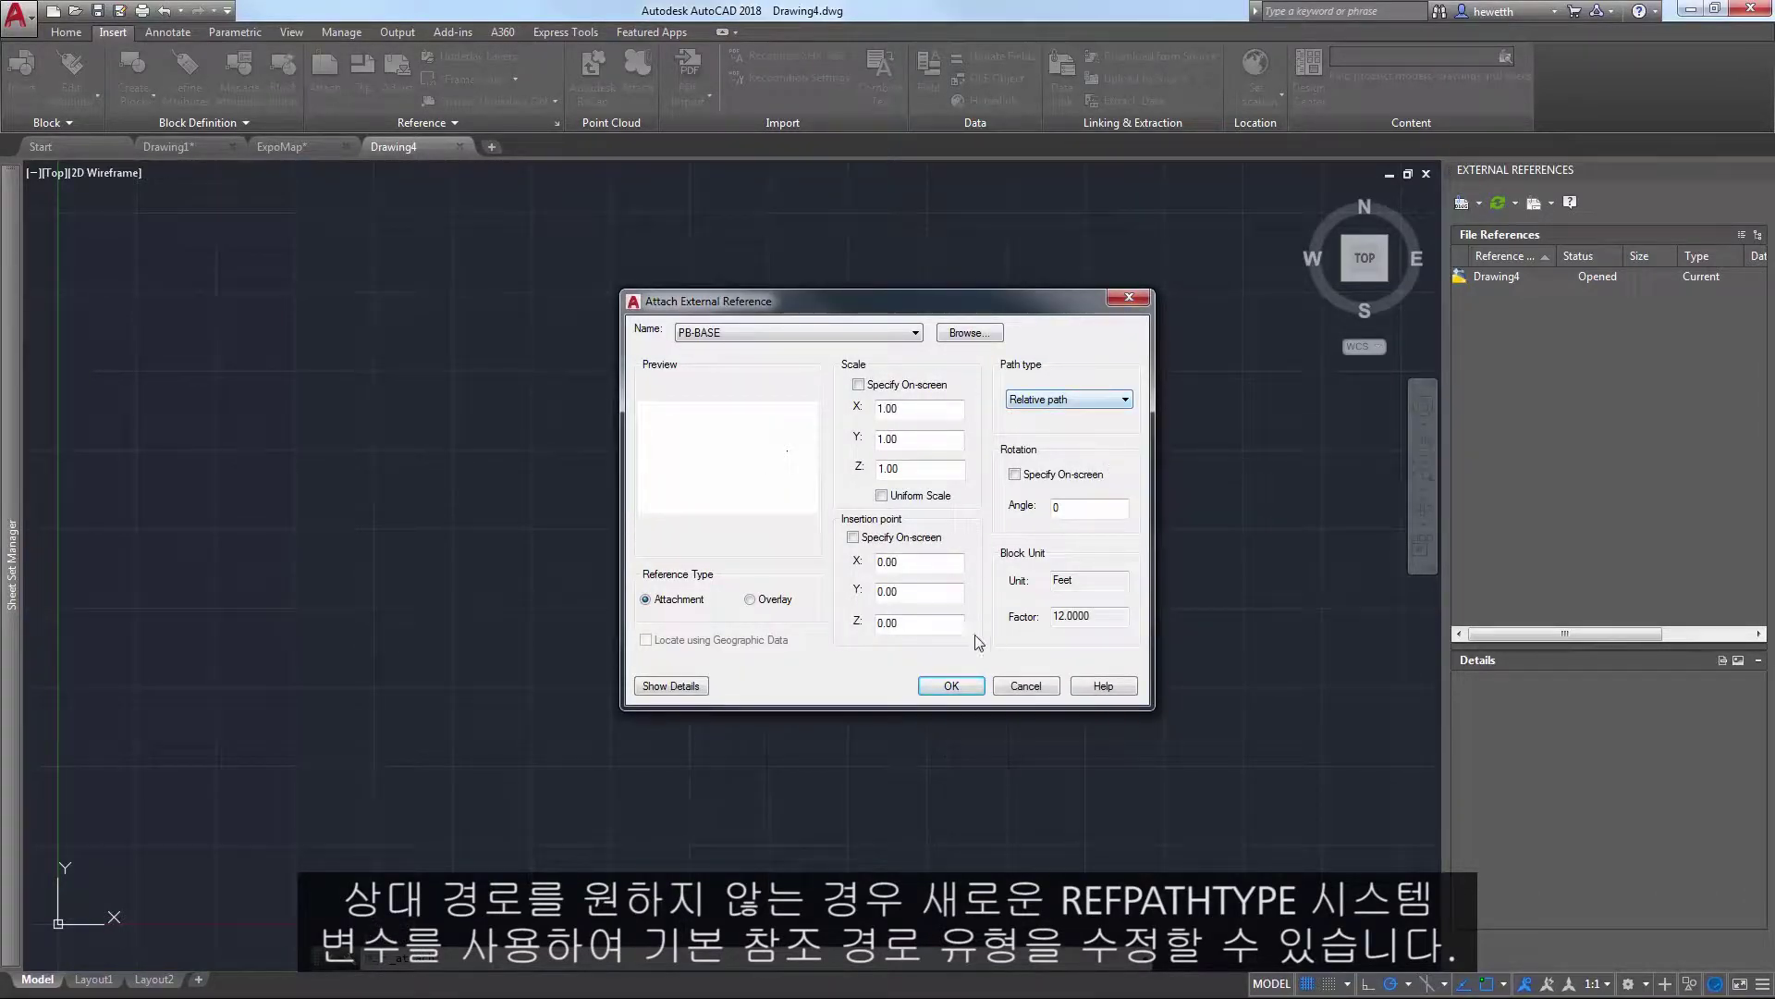
{"action": "left_click", "coordinate": [953, 685]}
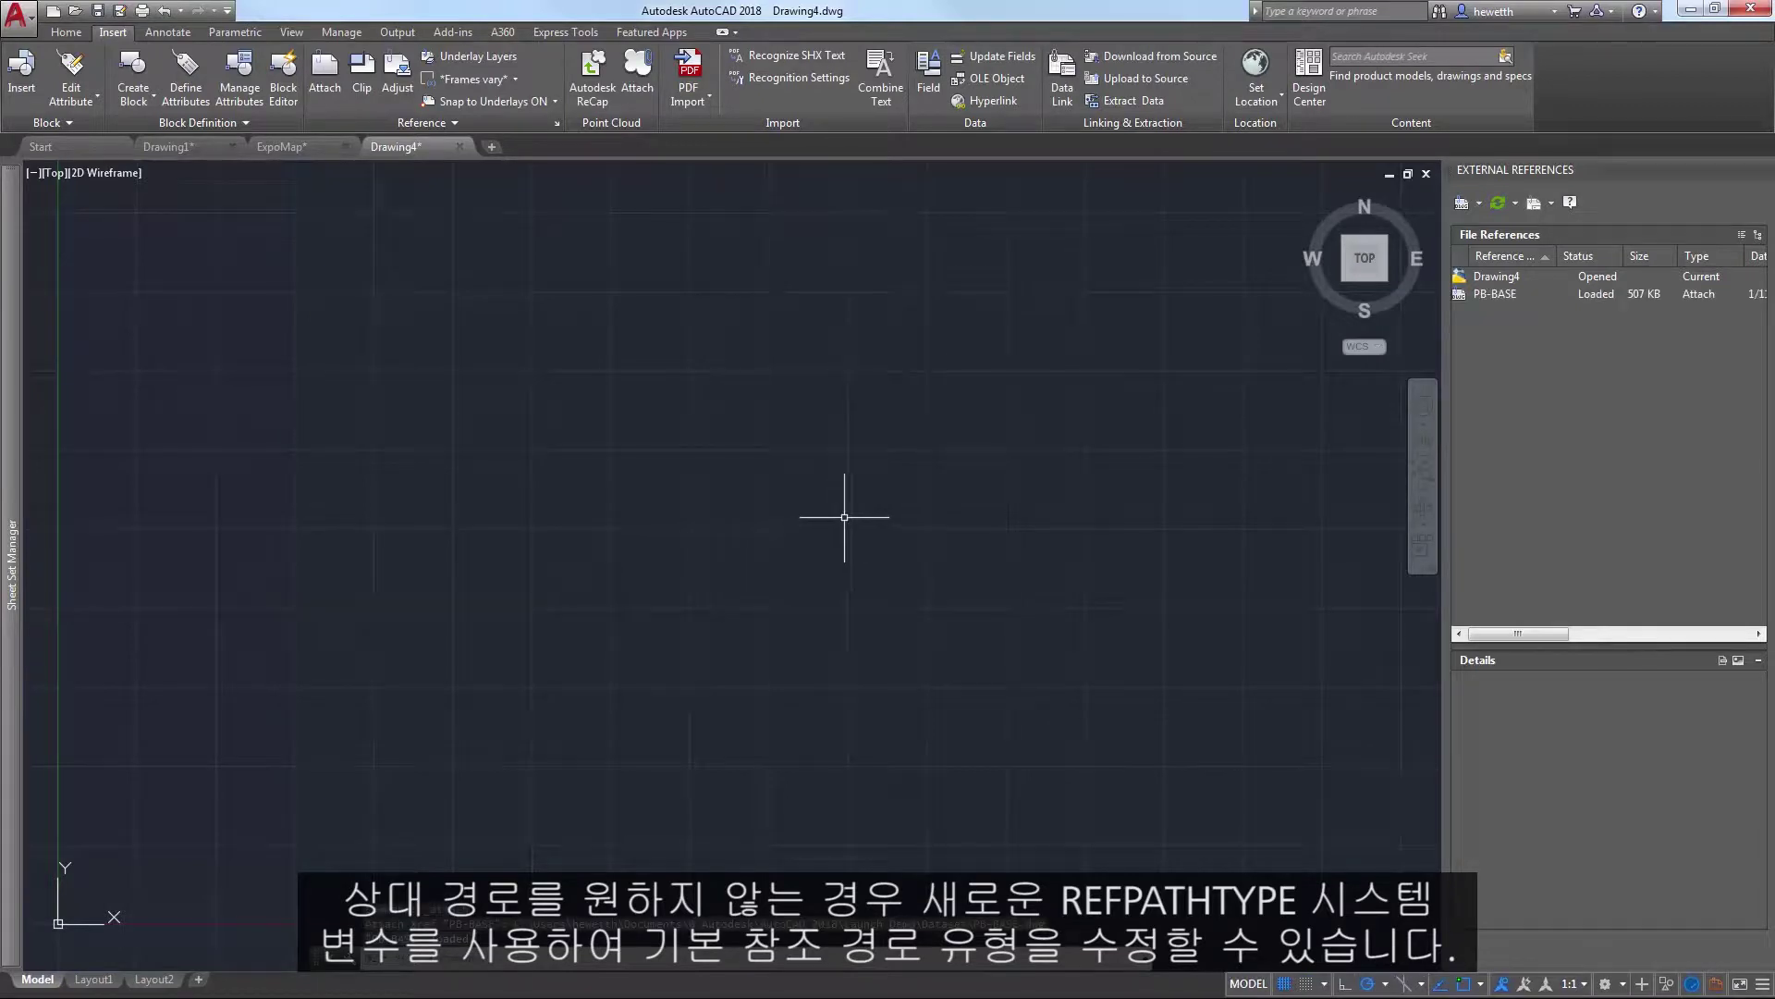
{"action": "type", "text": "REFPATHTYPE"}
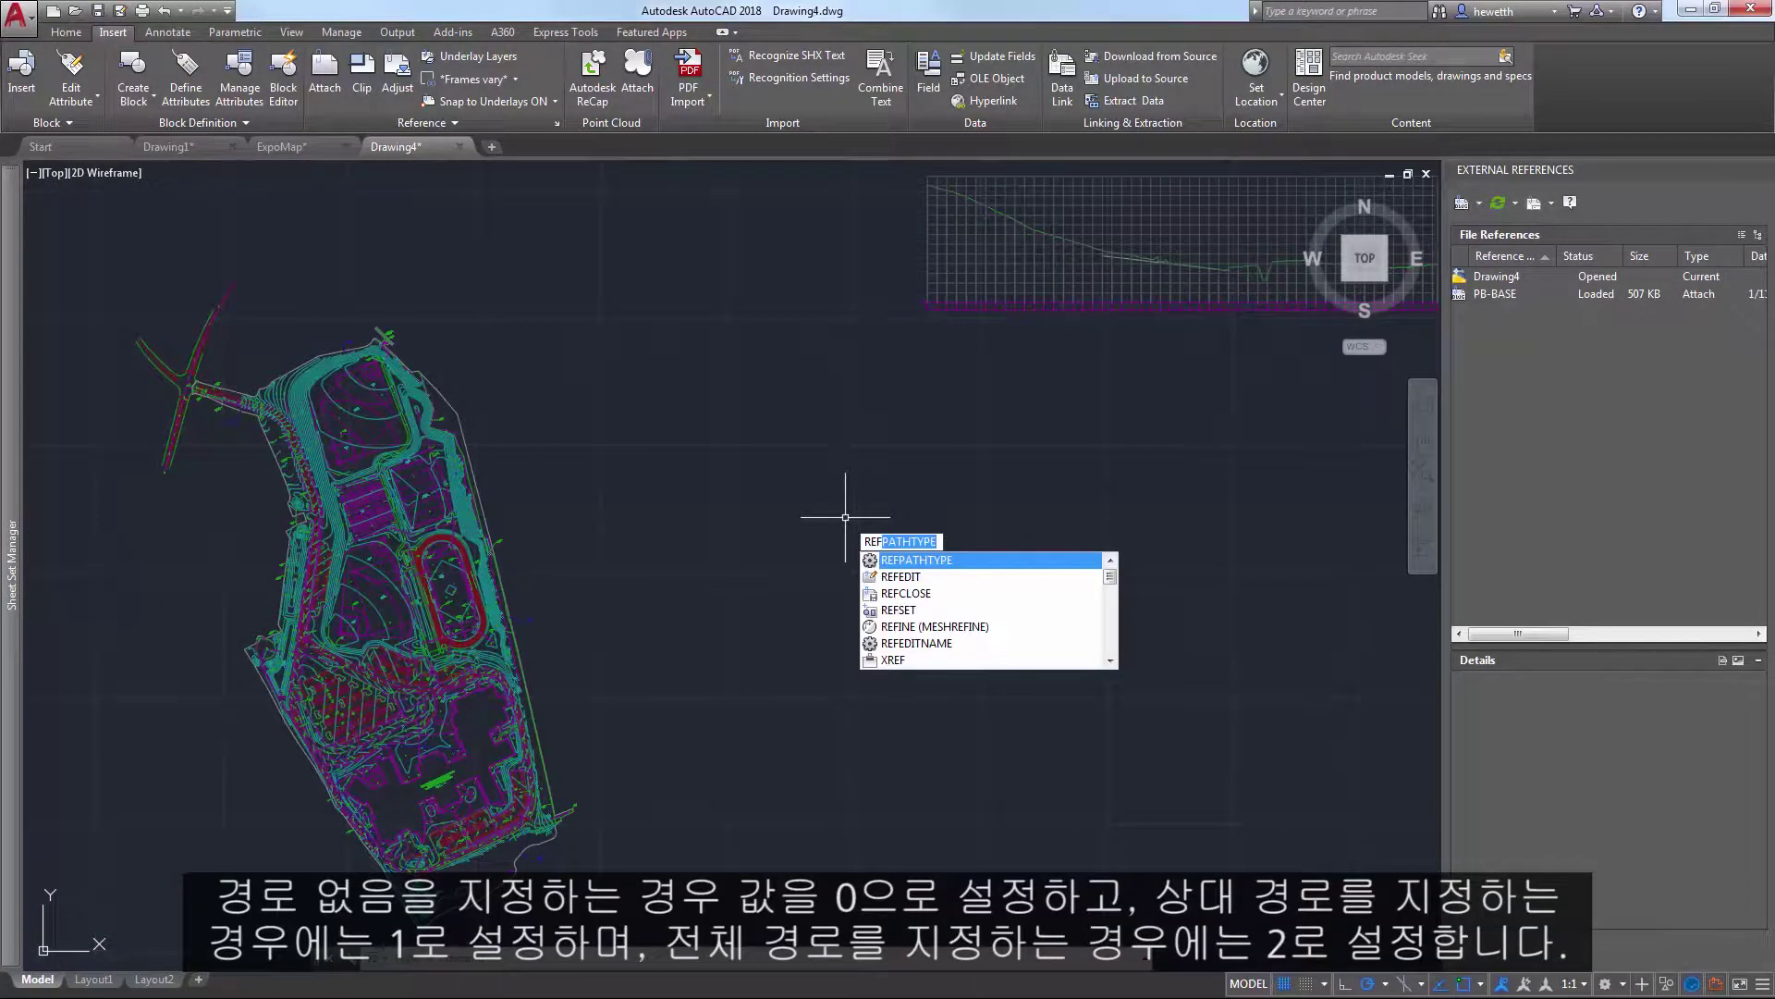
{"action": "key", "text": "Return"}
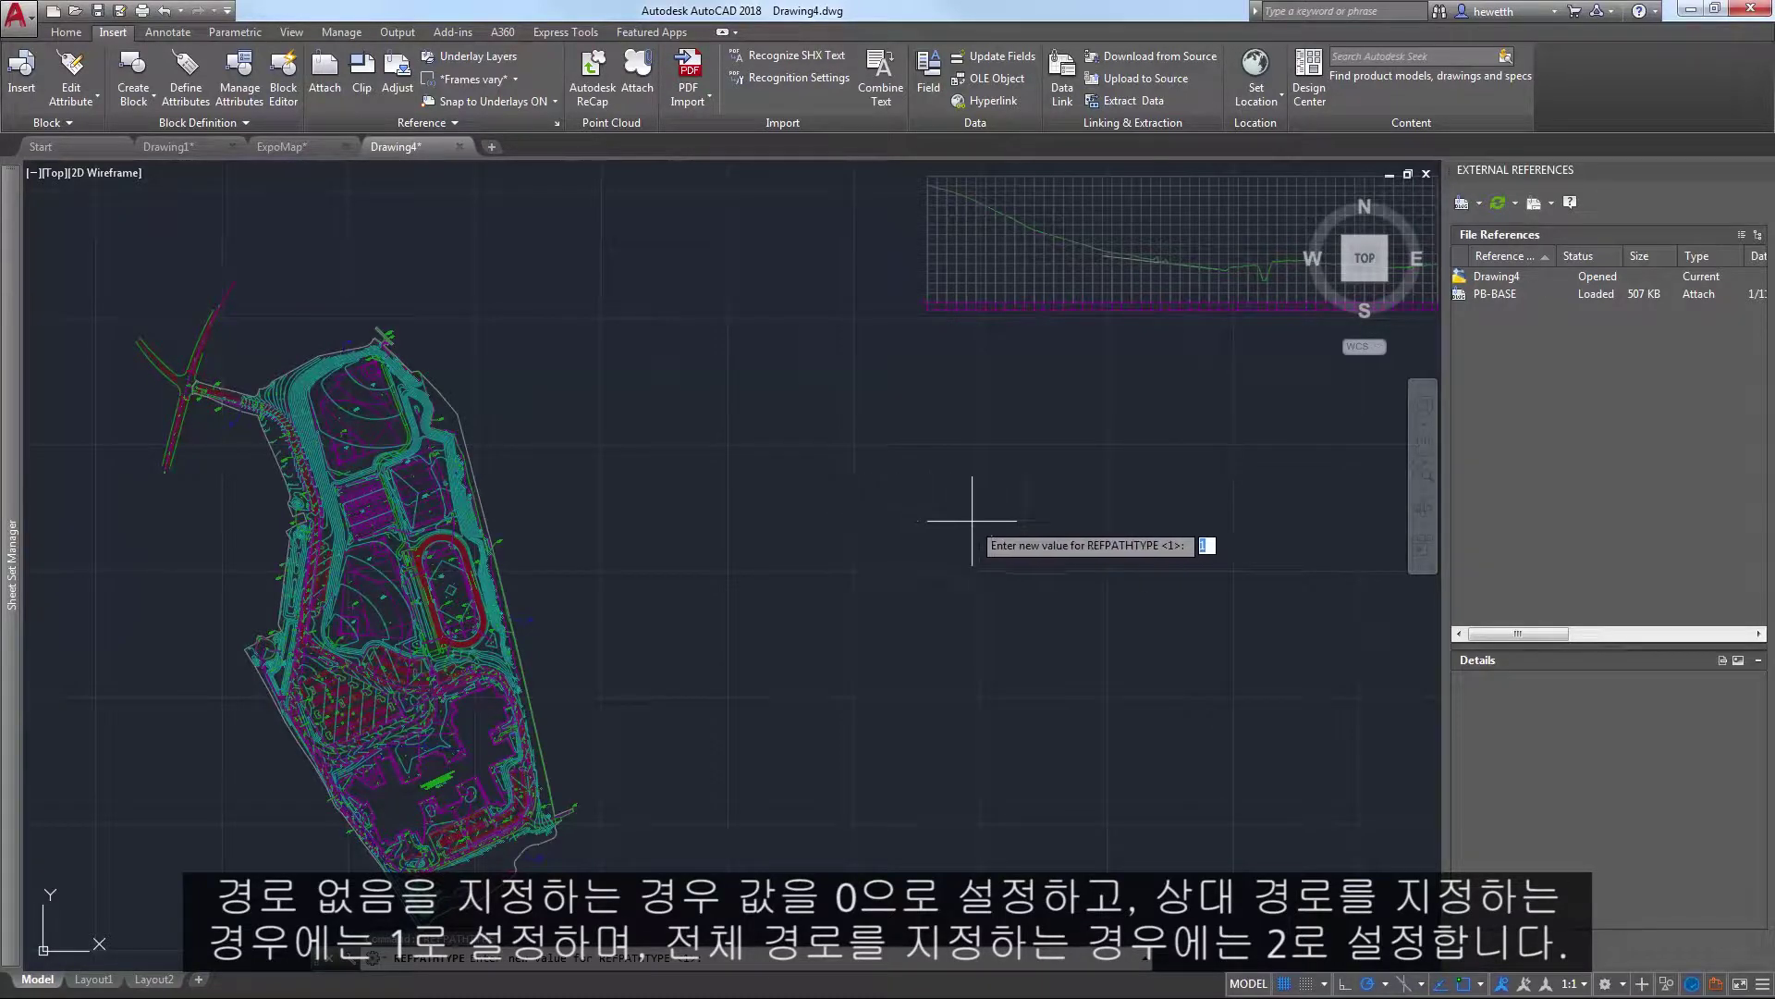
{"action": "key", "text": "Return"}
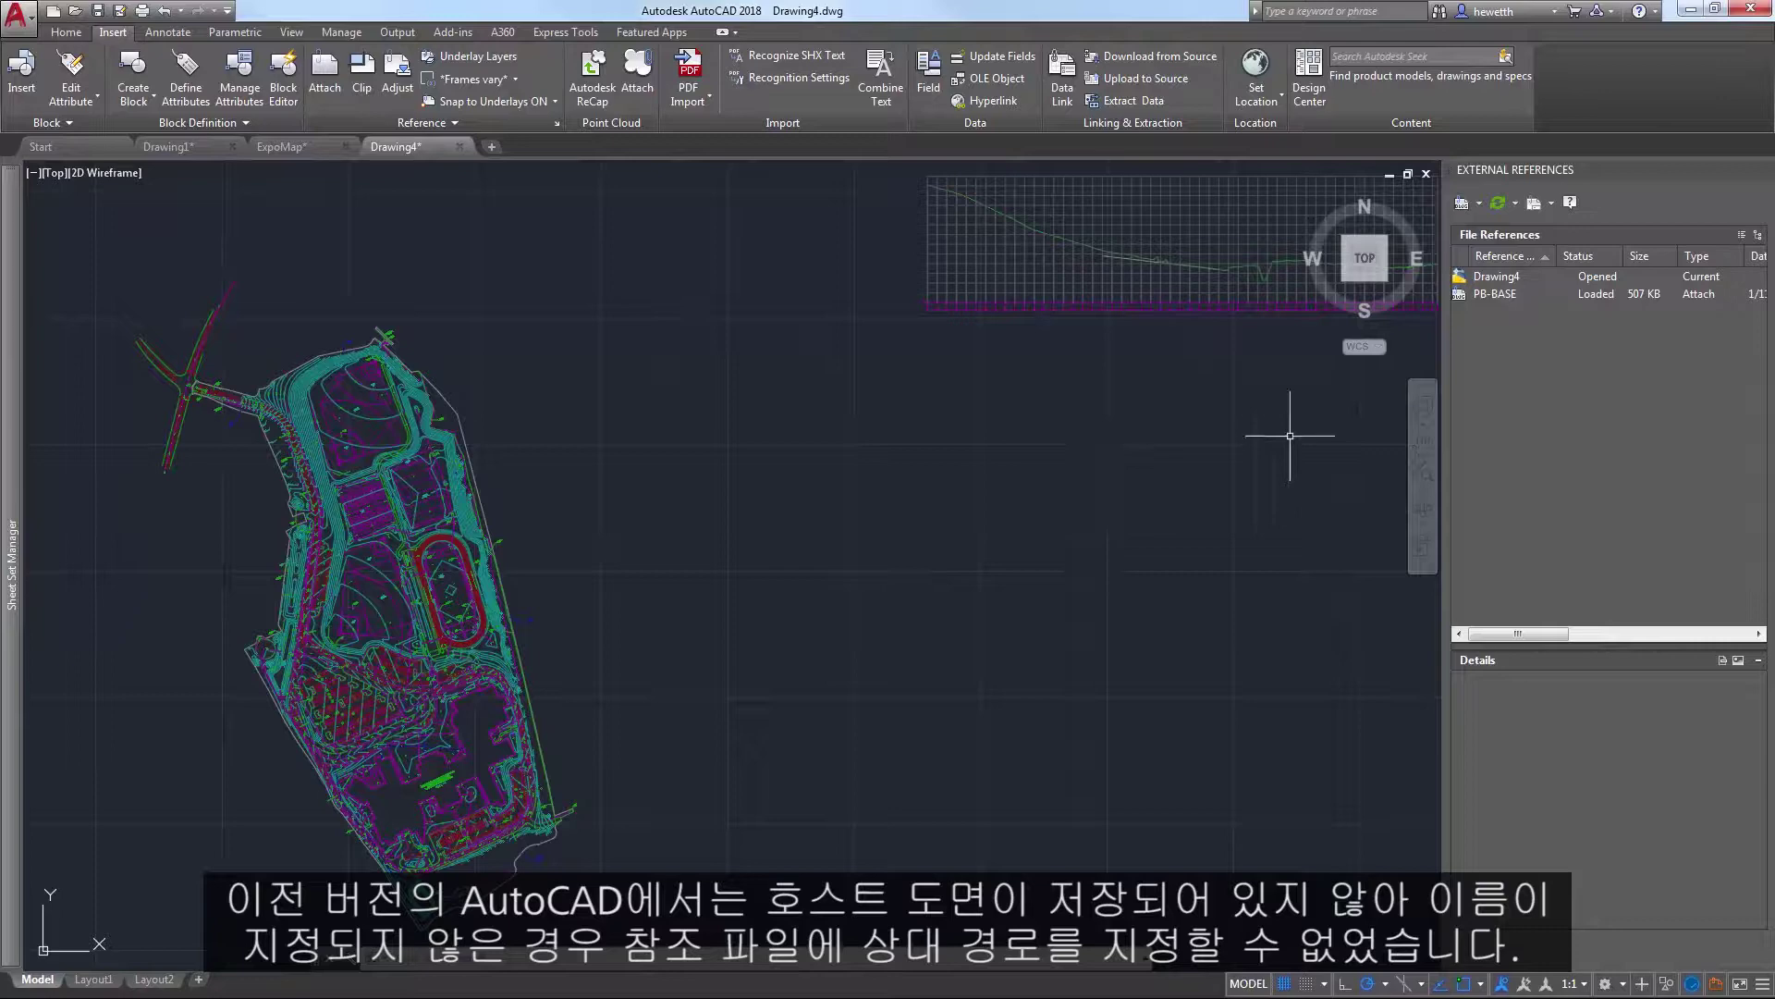
Select PB-BASE and widen the External References palette to reveal its Date and Saved Path columns
{"action": "left_click", "coordinate": [1507, 294]}
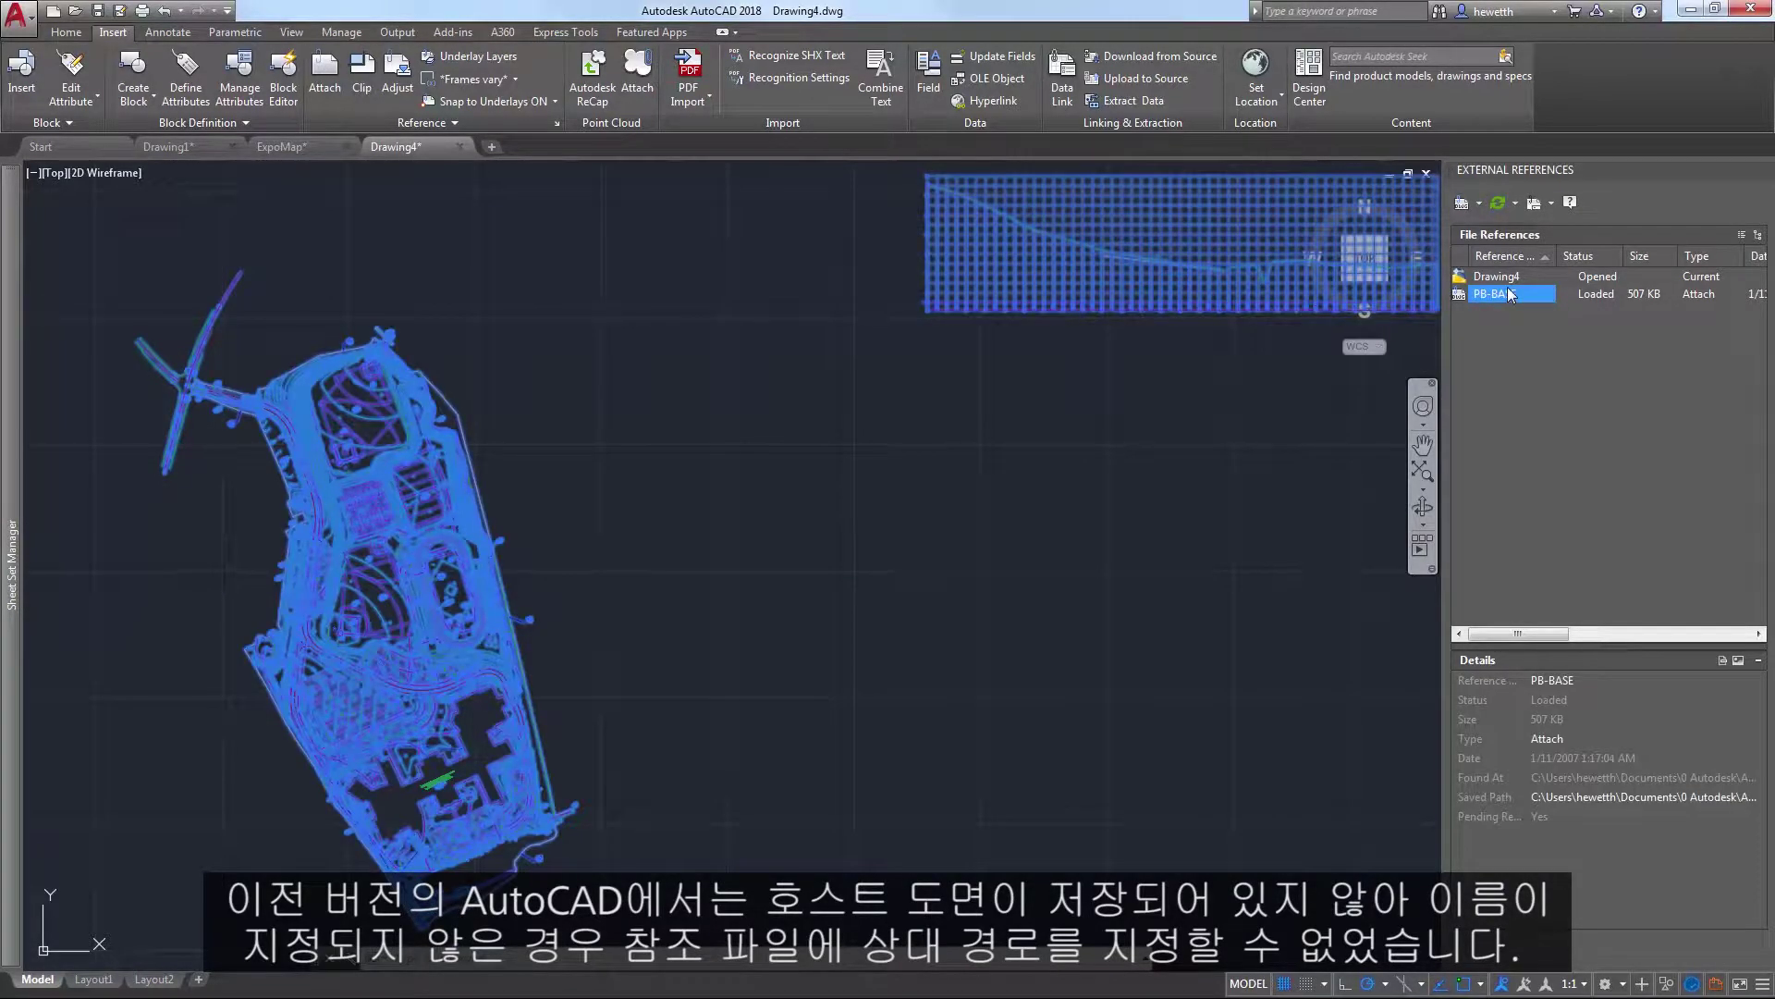
{"action": "mouse_move", "coordinate": [1511, 294]}
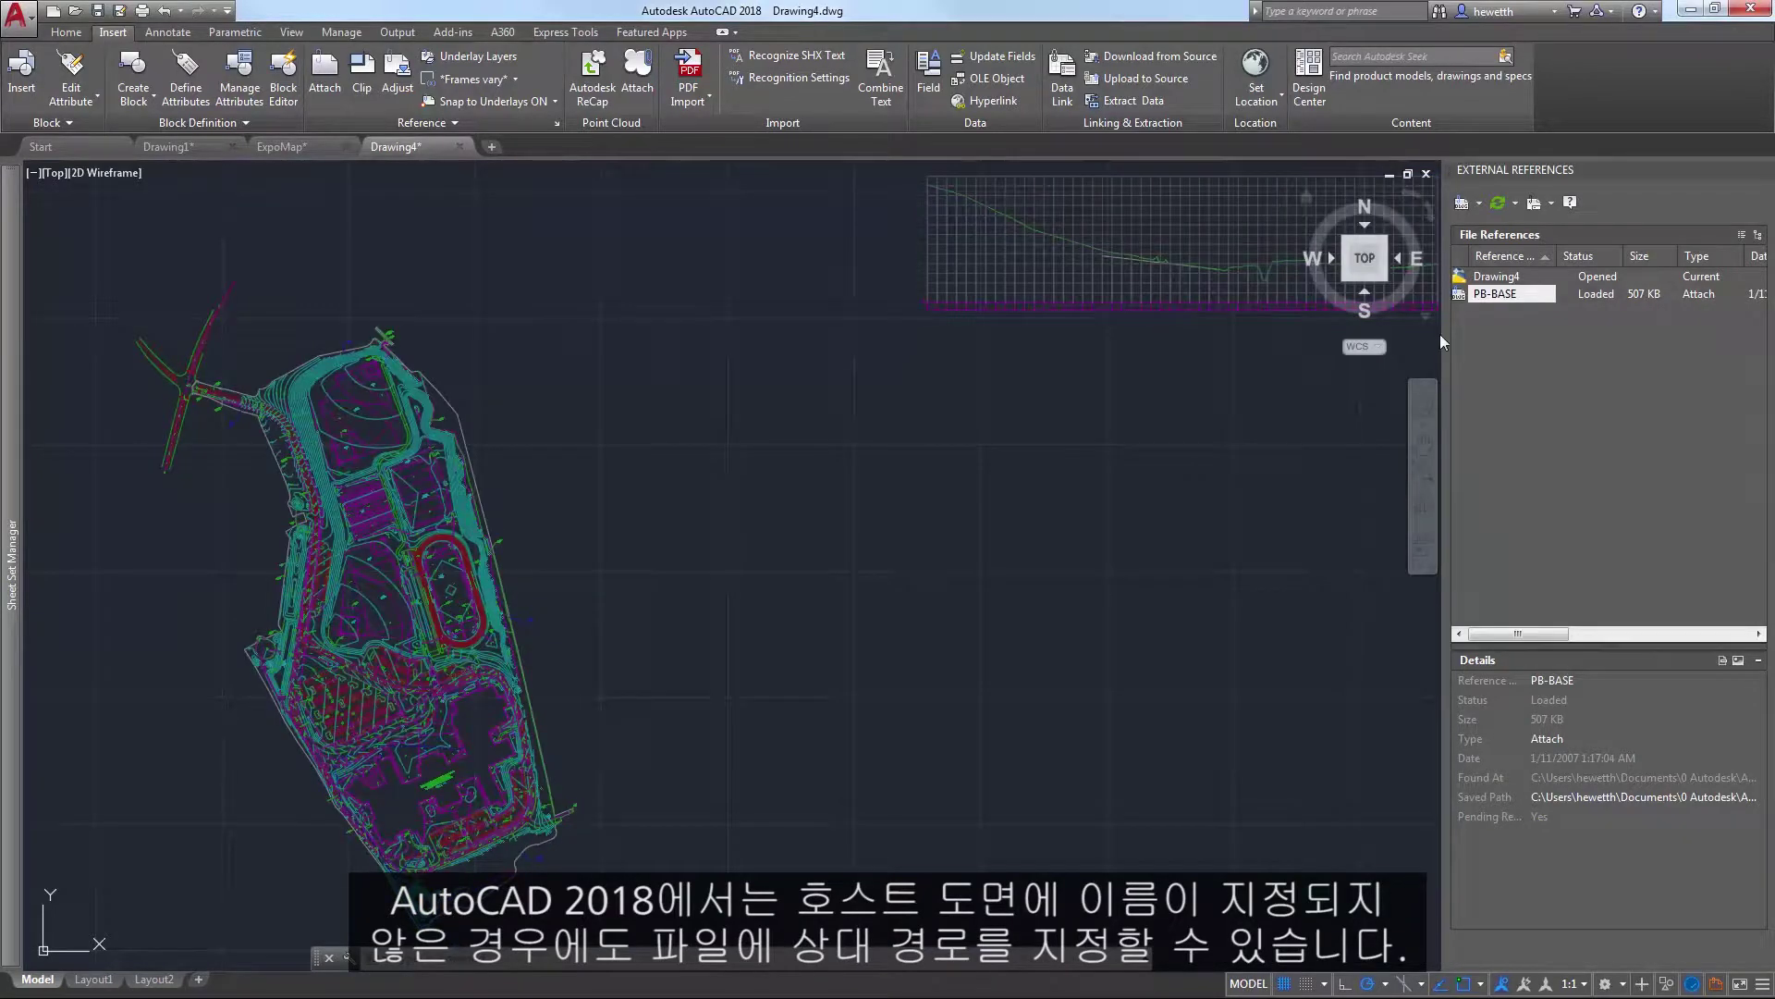
{"action": "left_click_drag", "start_coordinate": [1442, 331], "coordinate": [1260, 347]}
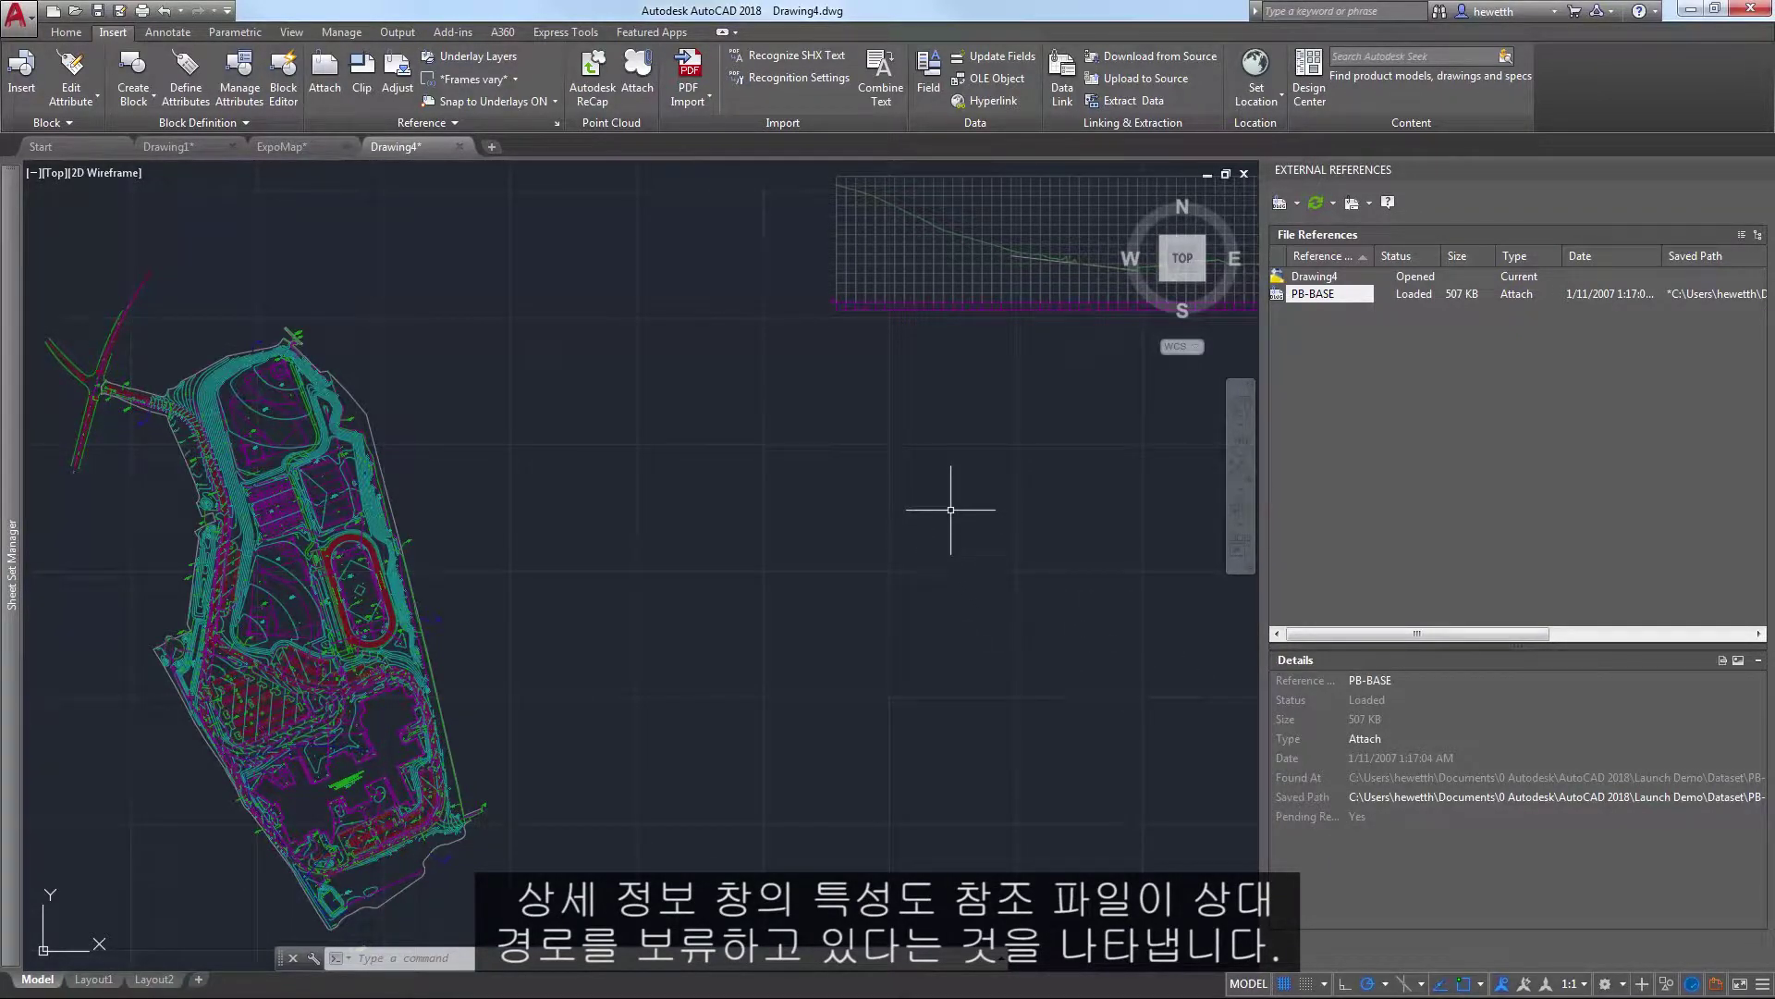
Save Drawing4 in Launch Demo and confirm PB-BASE's saved path is .\dataset\pb-base.dwg
{"action": "left_click", "coordinate": [119, 10]}
{"action": "left_click", "coordinate": [598, 496]}
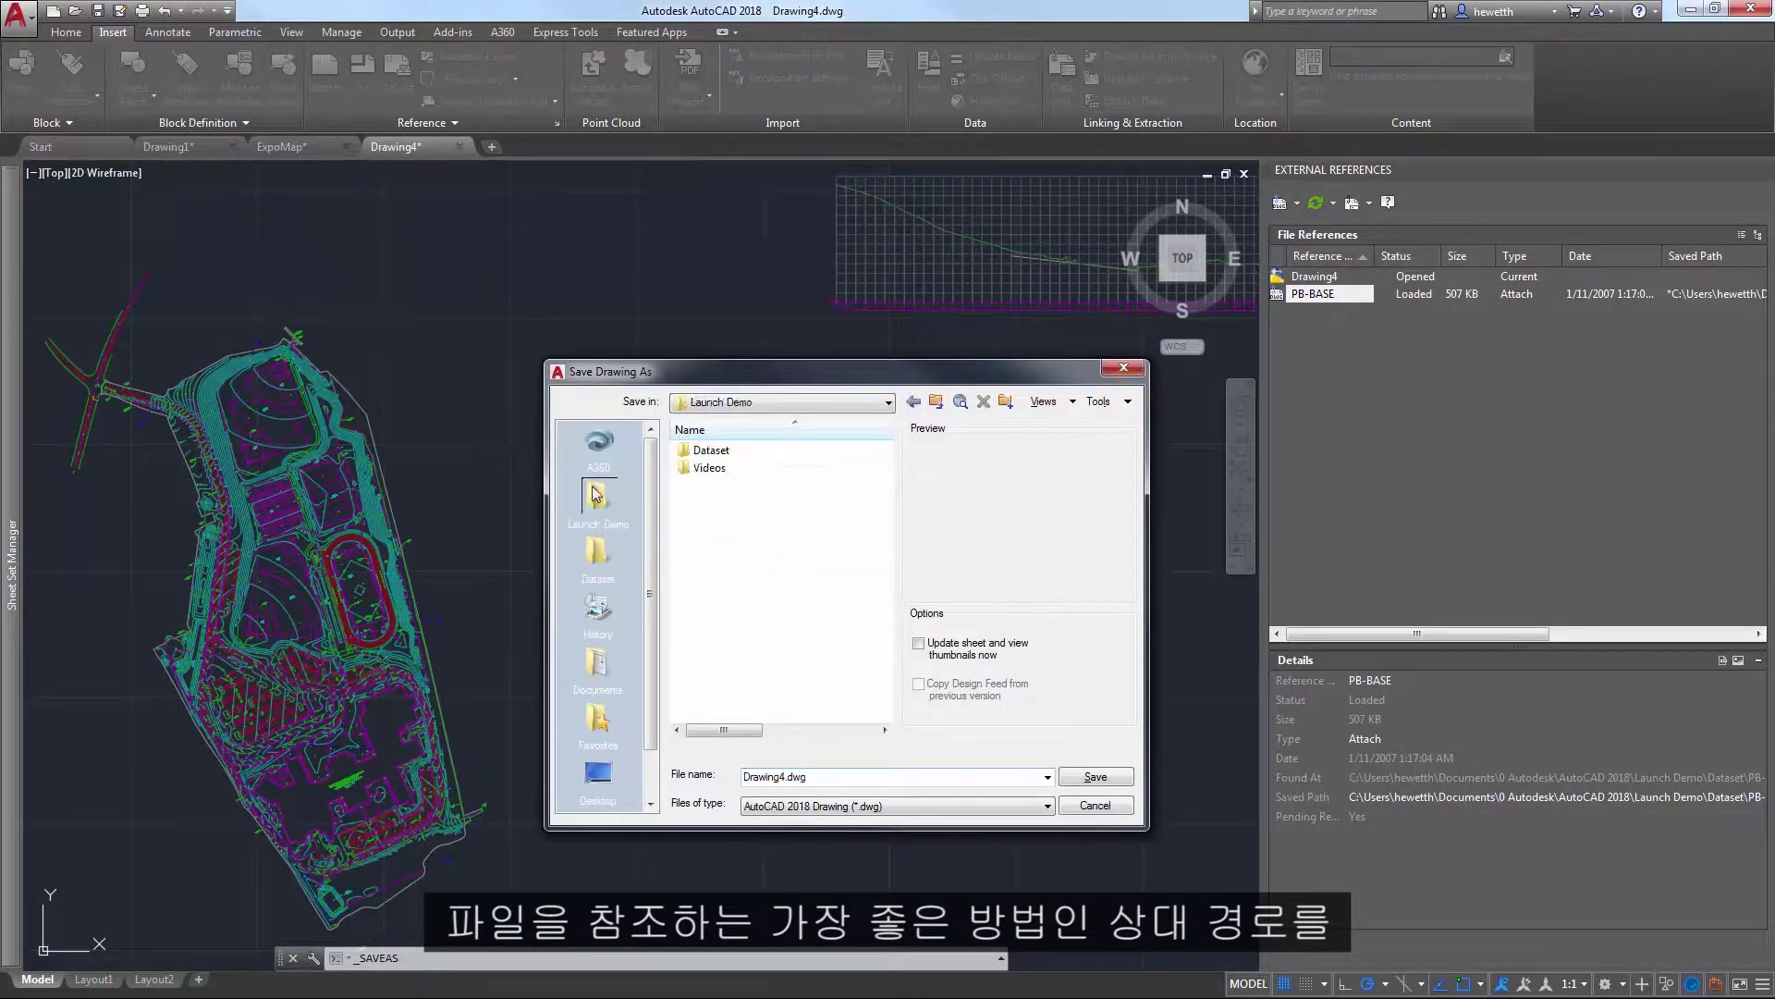
{"action": "left_click", "coordinate": [1079, 782]}
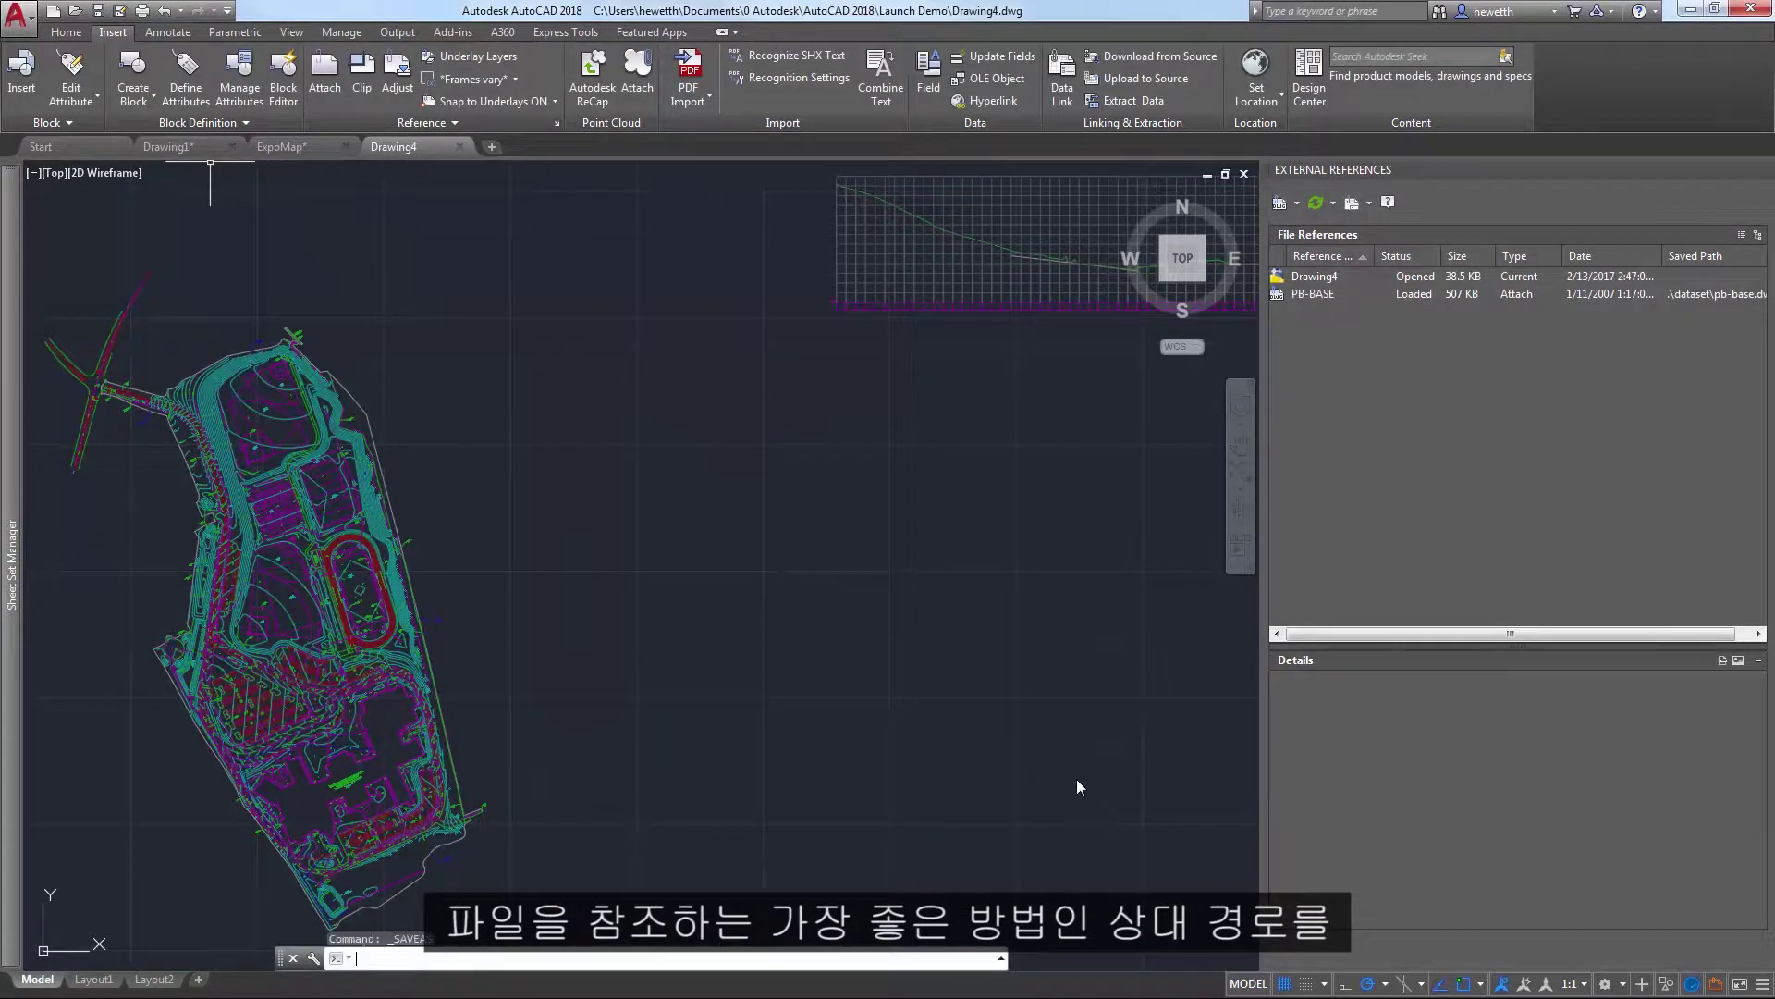
{"action": "left_click", "coordinate": [1328, 298]}
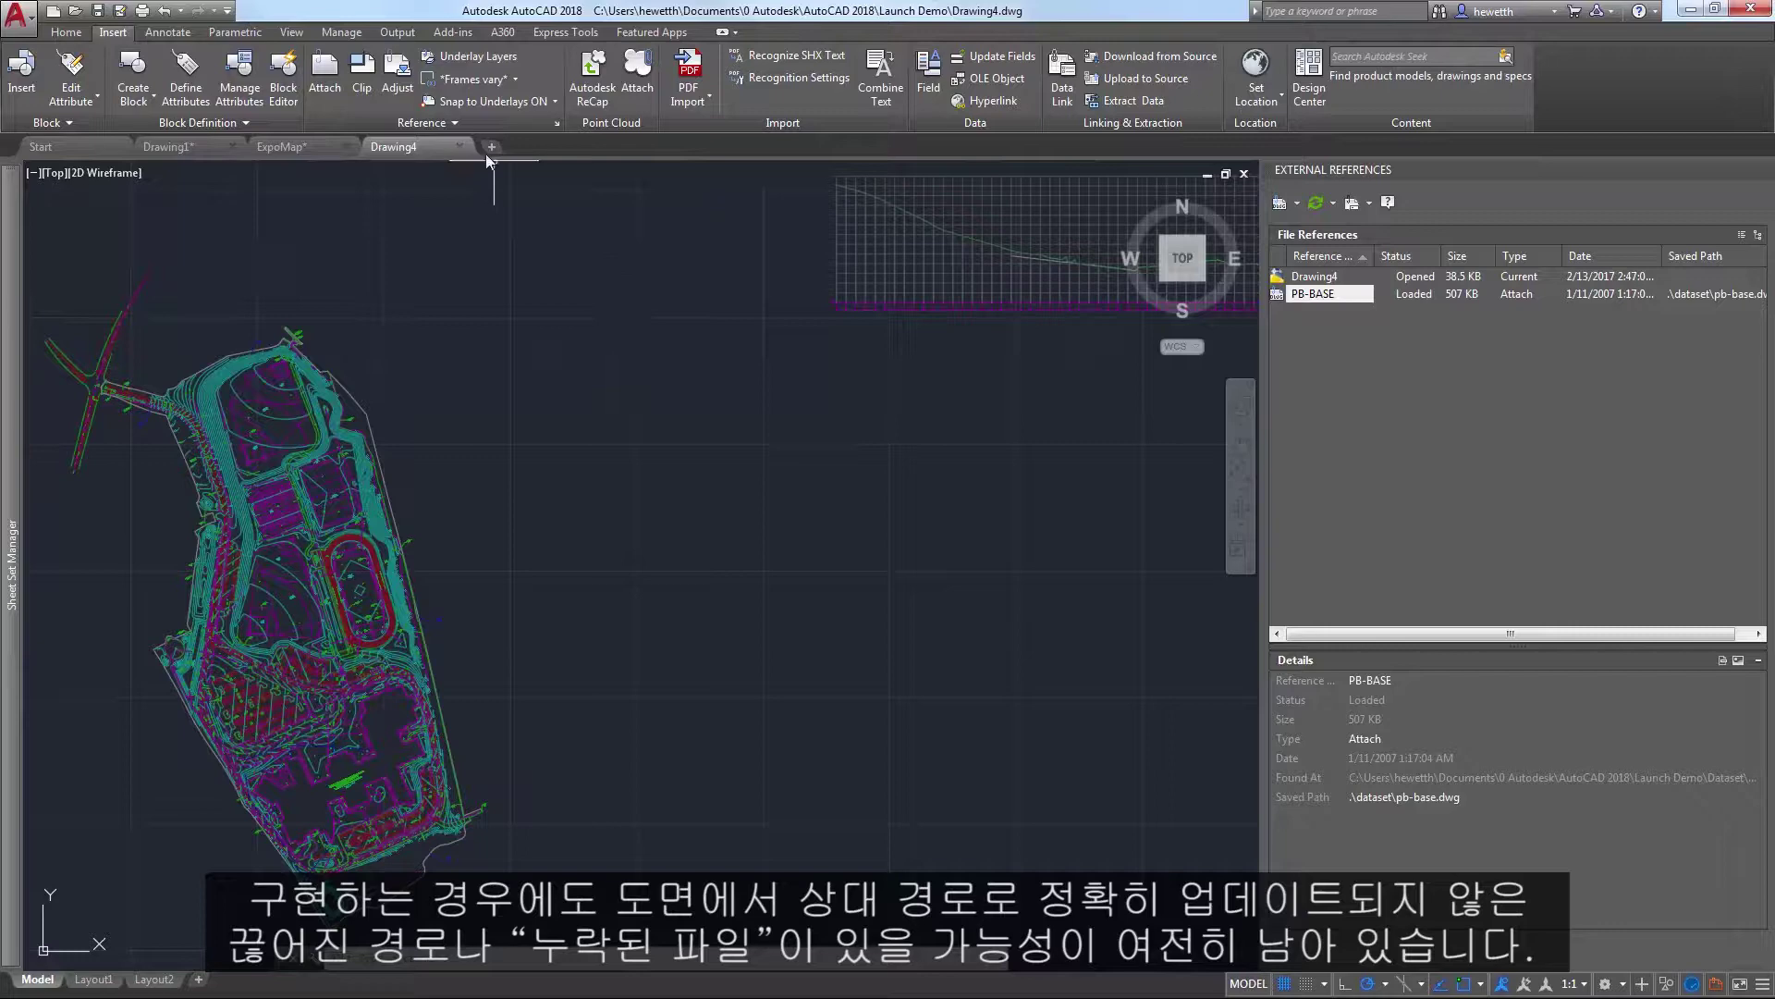
Close Drawing4 and bring up the context menu for ExpoMap's missing MapInformation xref
{"action": "left_click", "coordinate": [459, 146]}
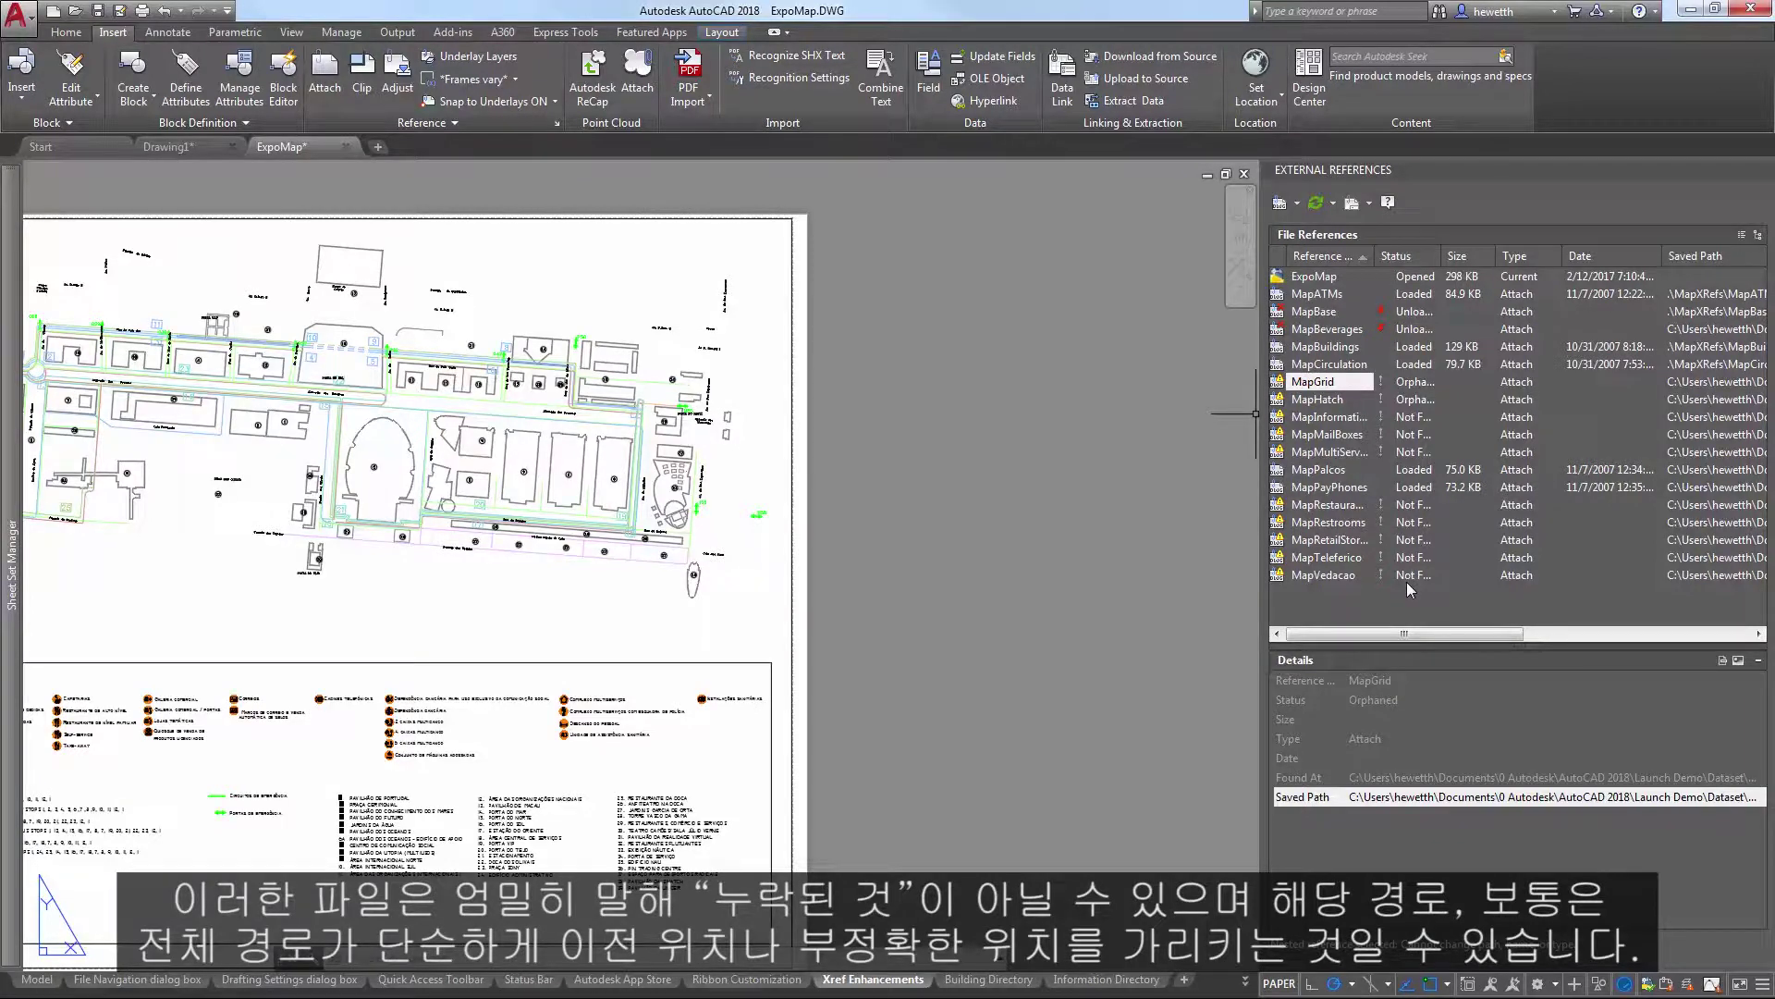
{"action": "mouse_move", "coordinate": [1406, 580]}
{"action": "right_click", "coordinate": [1335, 421]}
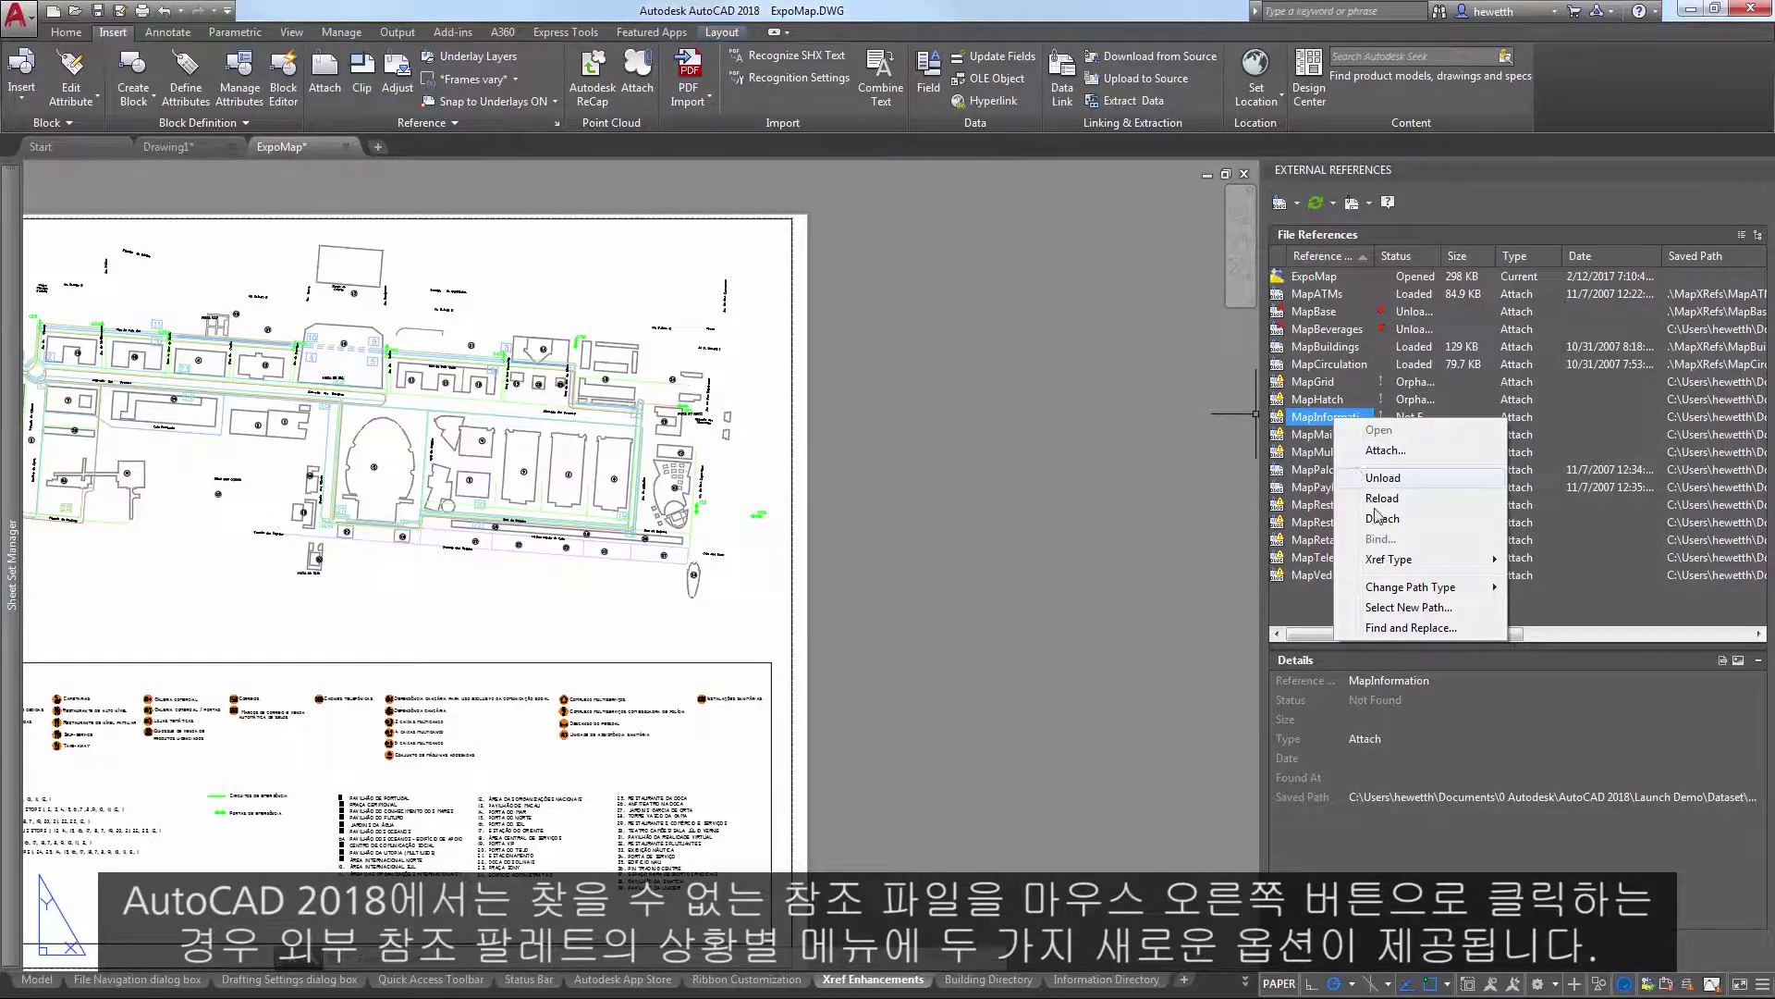
{"action": "left_click", "coordinate": [1409, 608]}
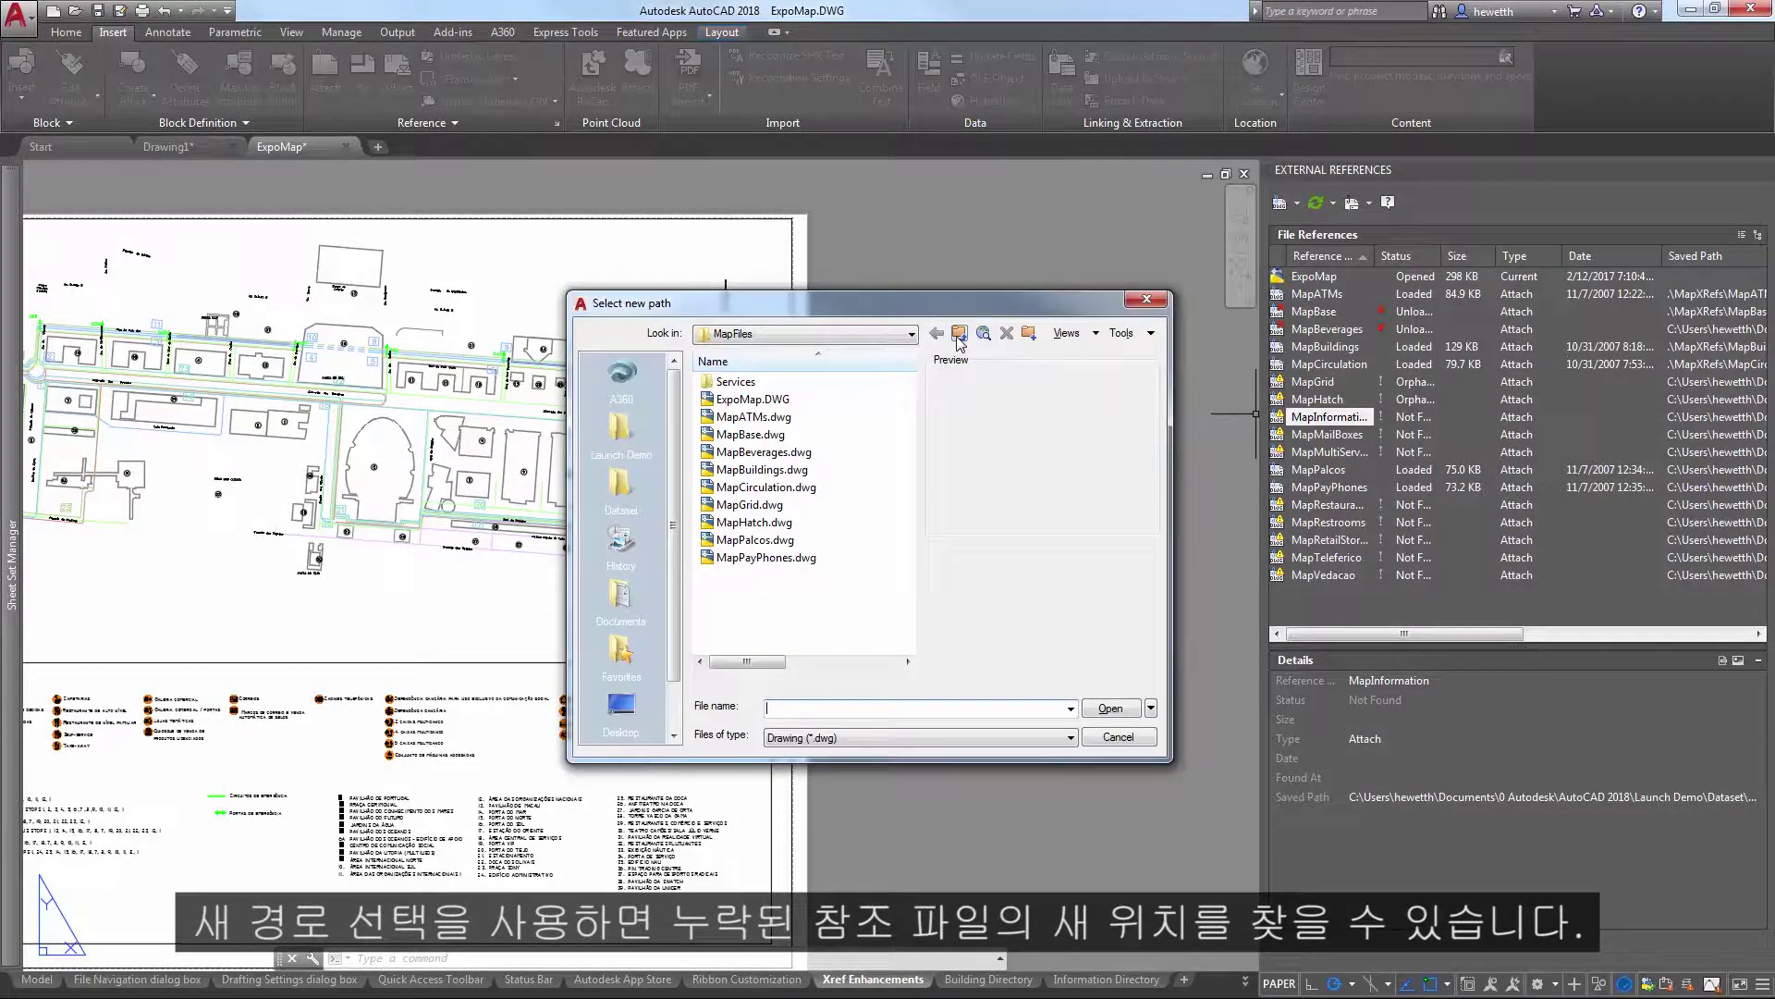
{"action": "left_click", "coordinate": [959, 334]}
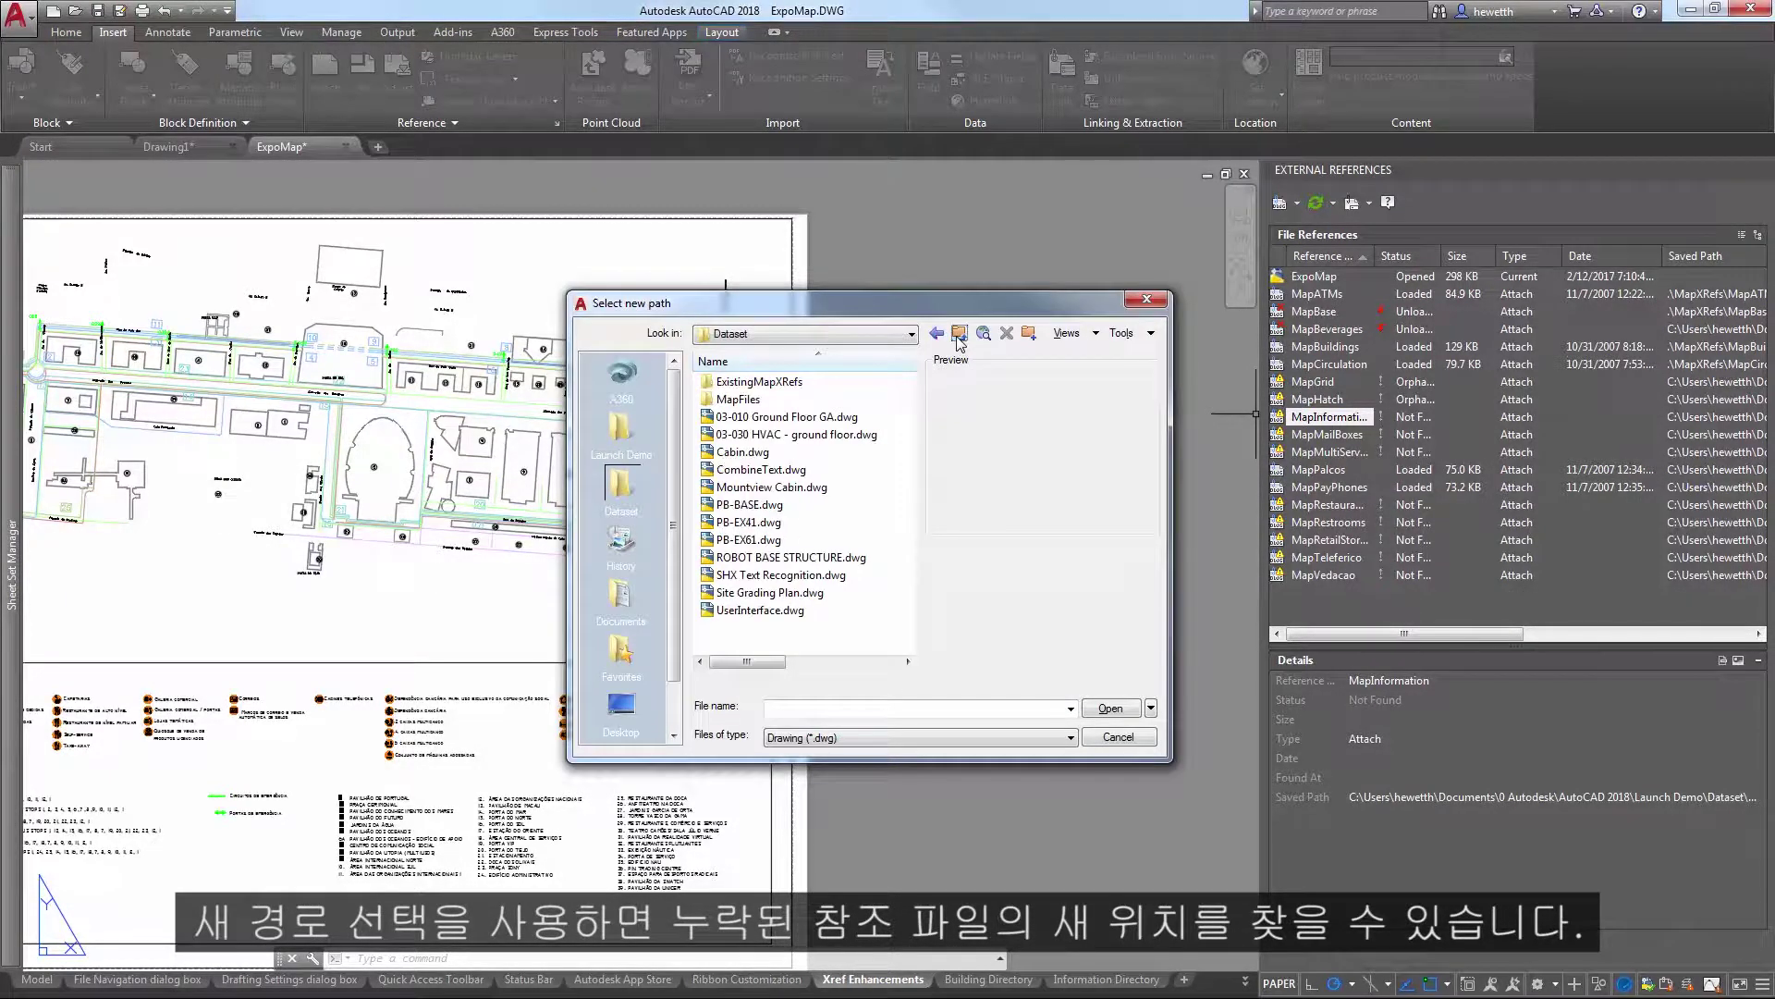
{"action": "double_click", "coordinate": [780, 382]}
{"action": "left_click", "coordinate": [774, 389]}
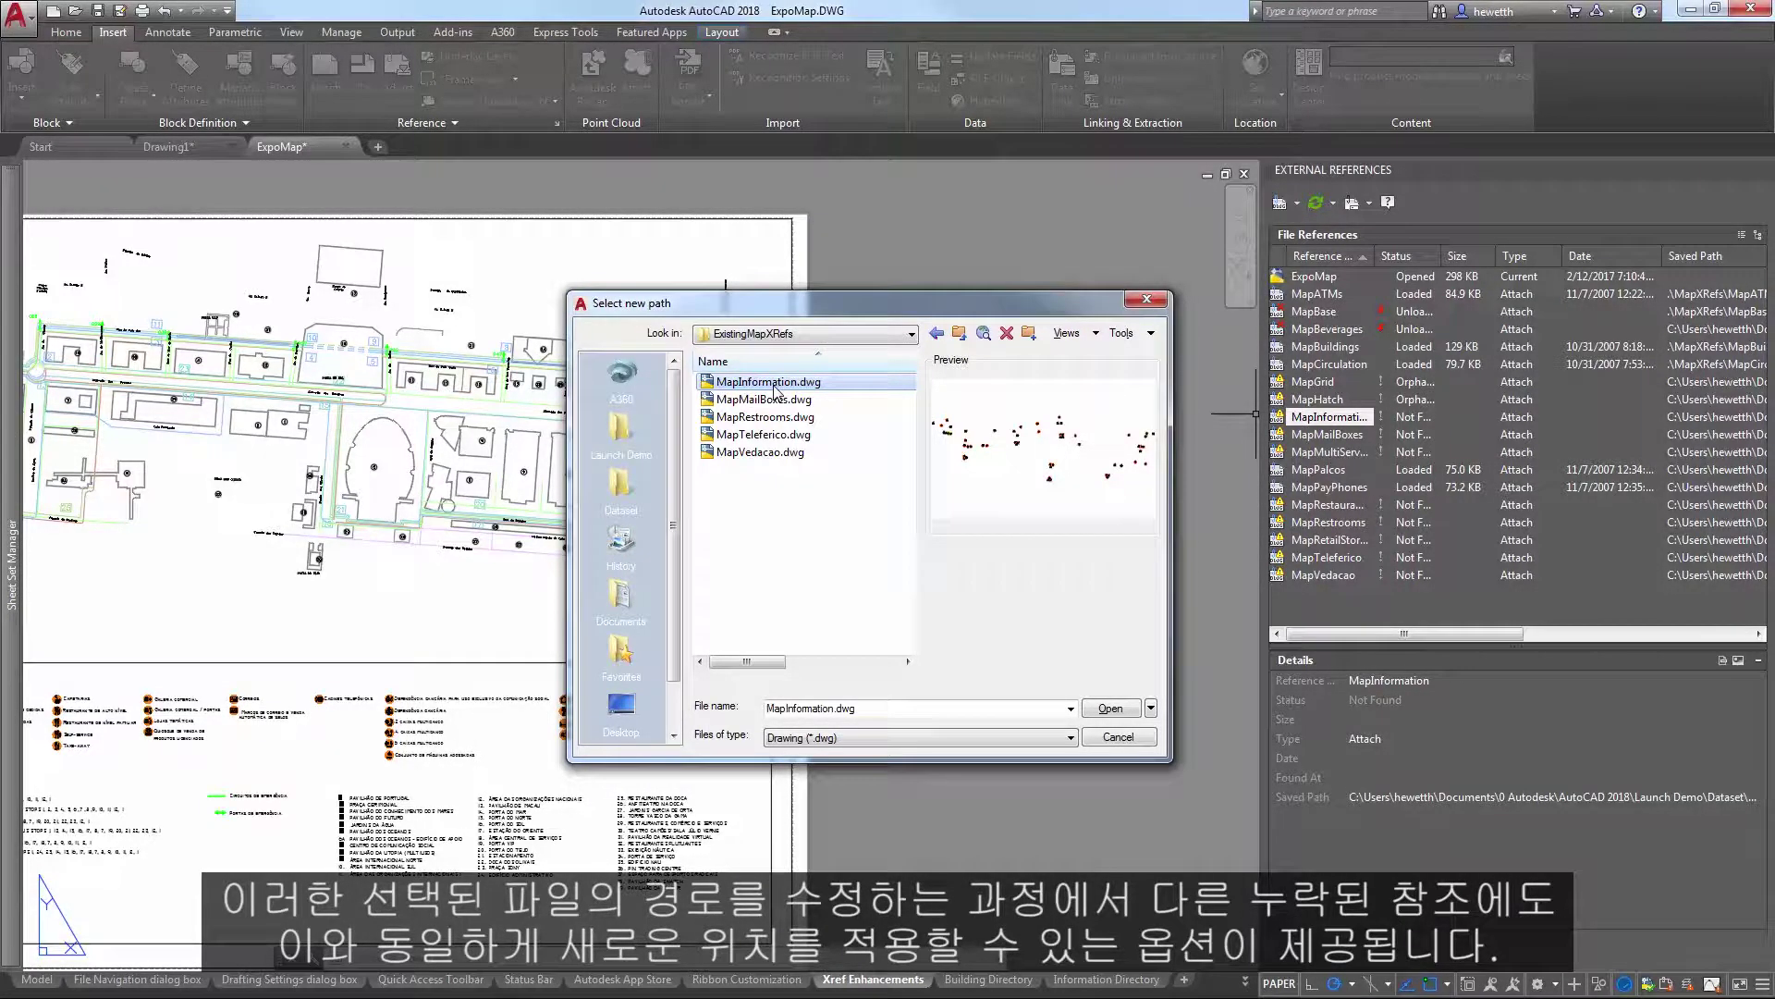
{"action": "left_click", "coordinate": [1106, 717]}
{"action": "left_click", "coordinate": [930, 534]}
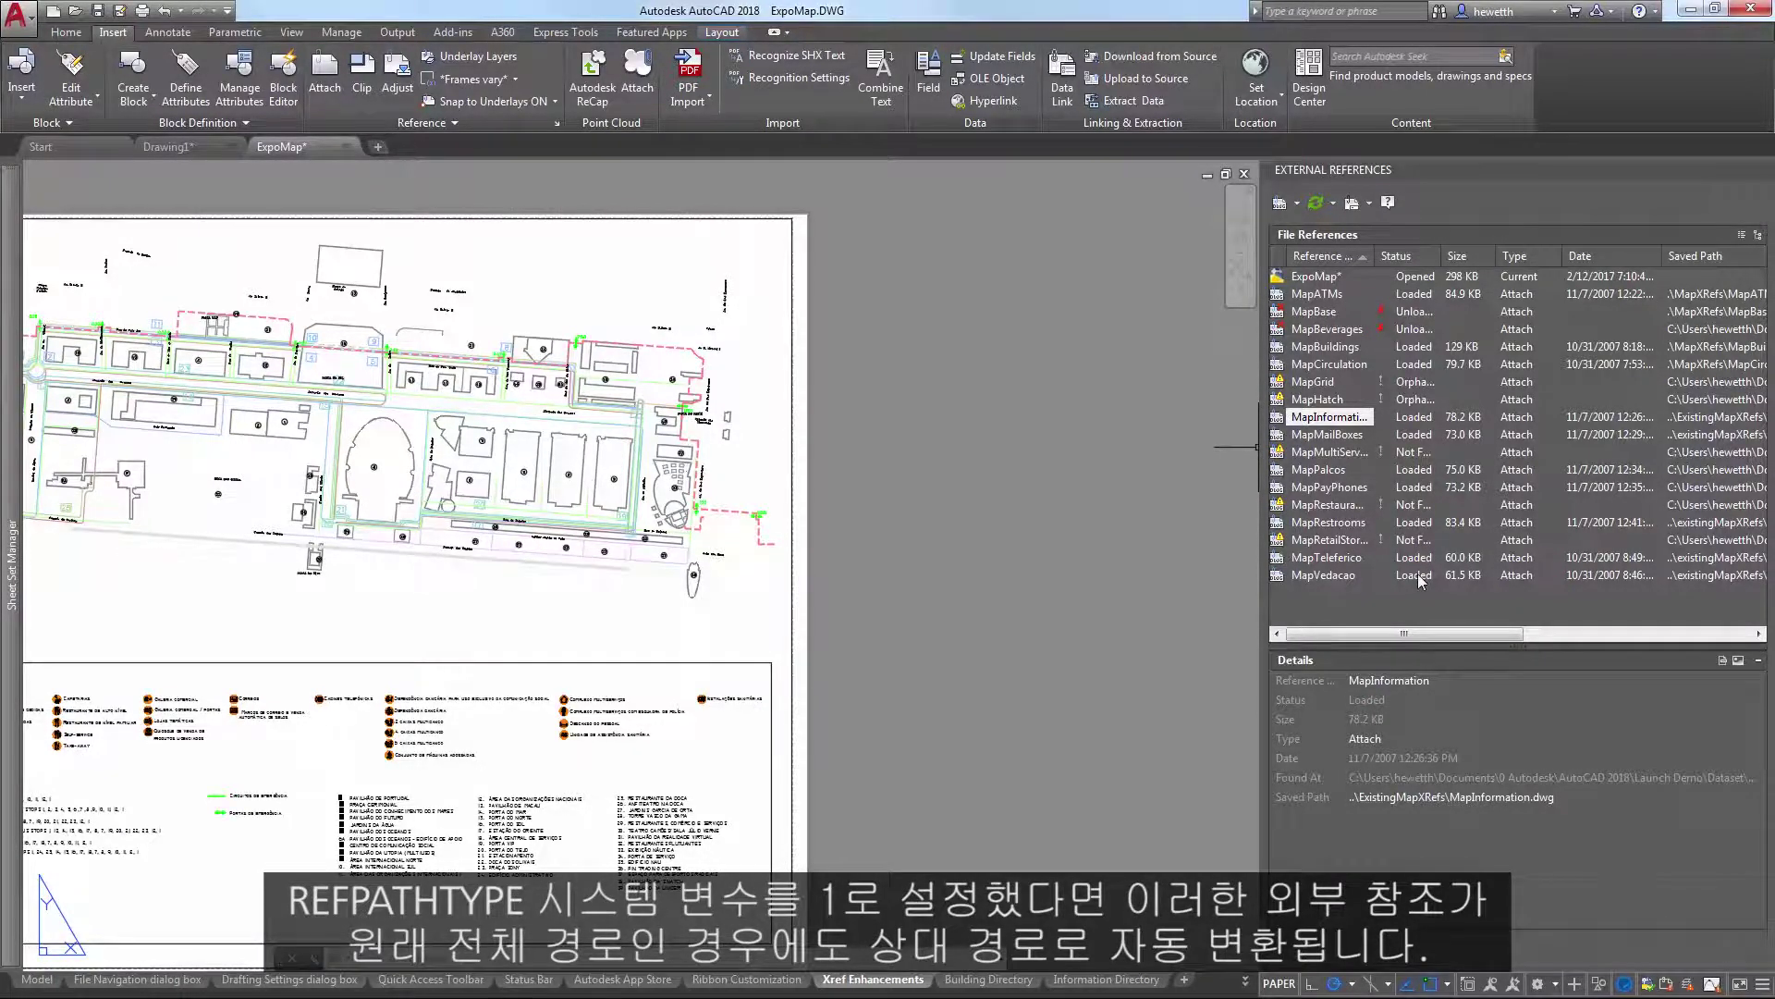
Replace the saved paths of MapRetailStores, MapRestaurants and MapMultiServices with the Services folder
{"action": "mouse_move", "coordinate": [1417, 574]}
{"action": "left_click", "coordinate": [1319, 546]}
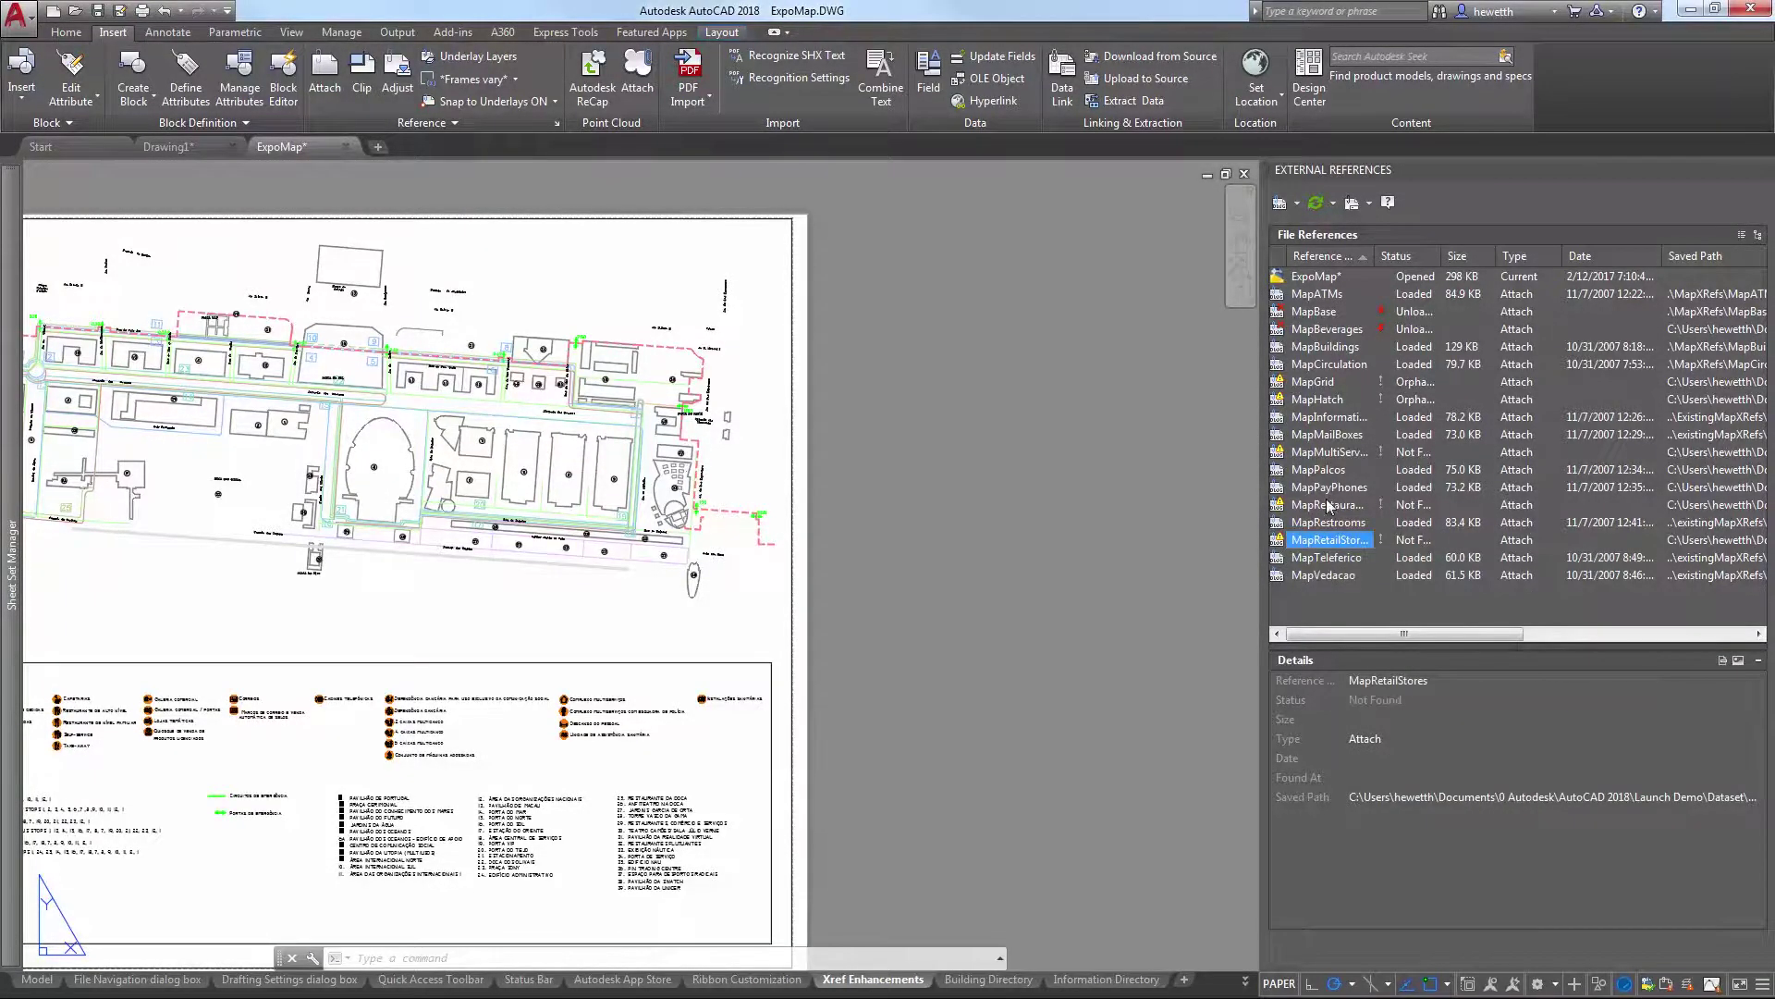
{"action": "left_click", "coordinate": [1328, 505], "text": "ctrl"}
{"action": "left_click", "coordinate": [1324, 454], "text": "ctrl"}
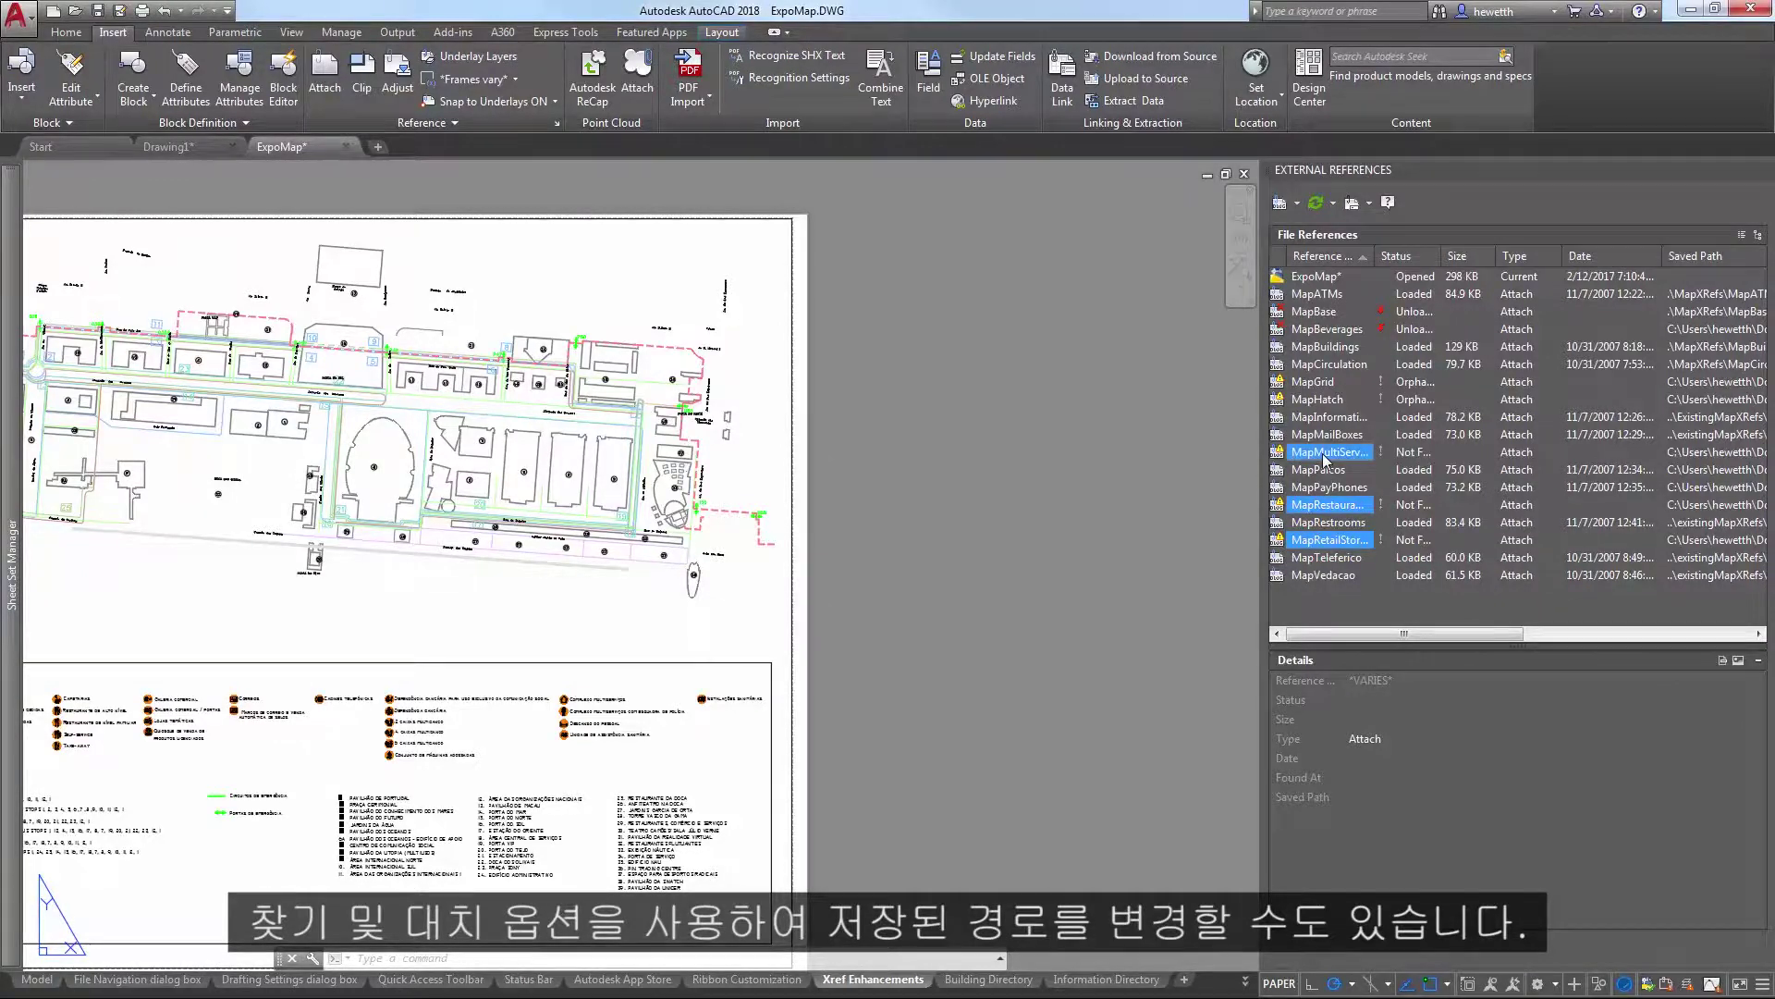
{"action": "right_click", "coordinate": [1333, 508]}
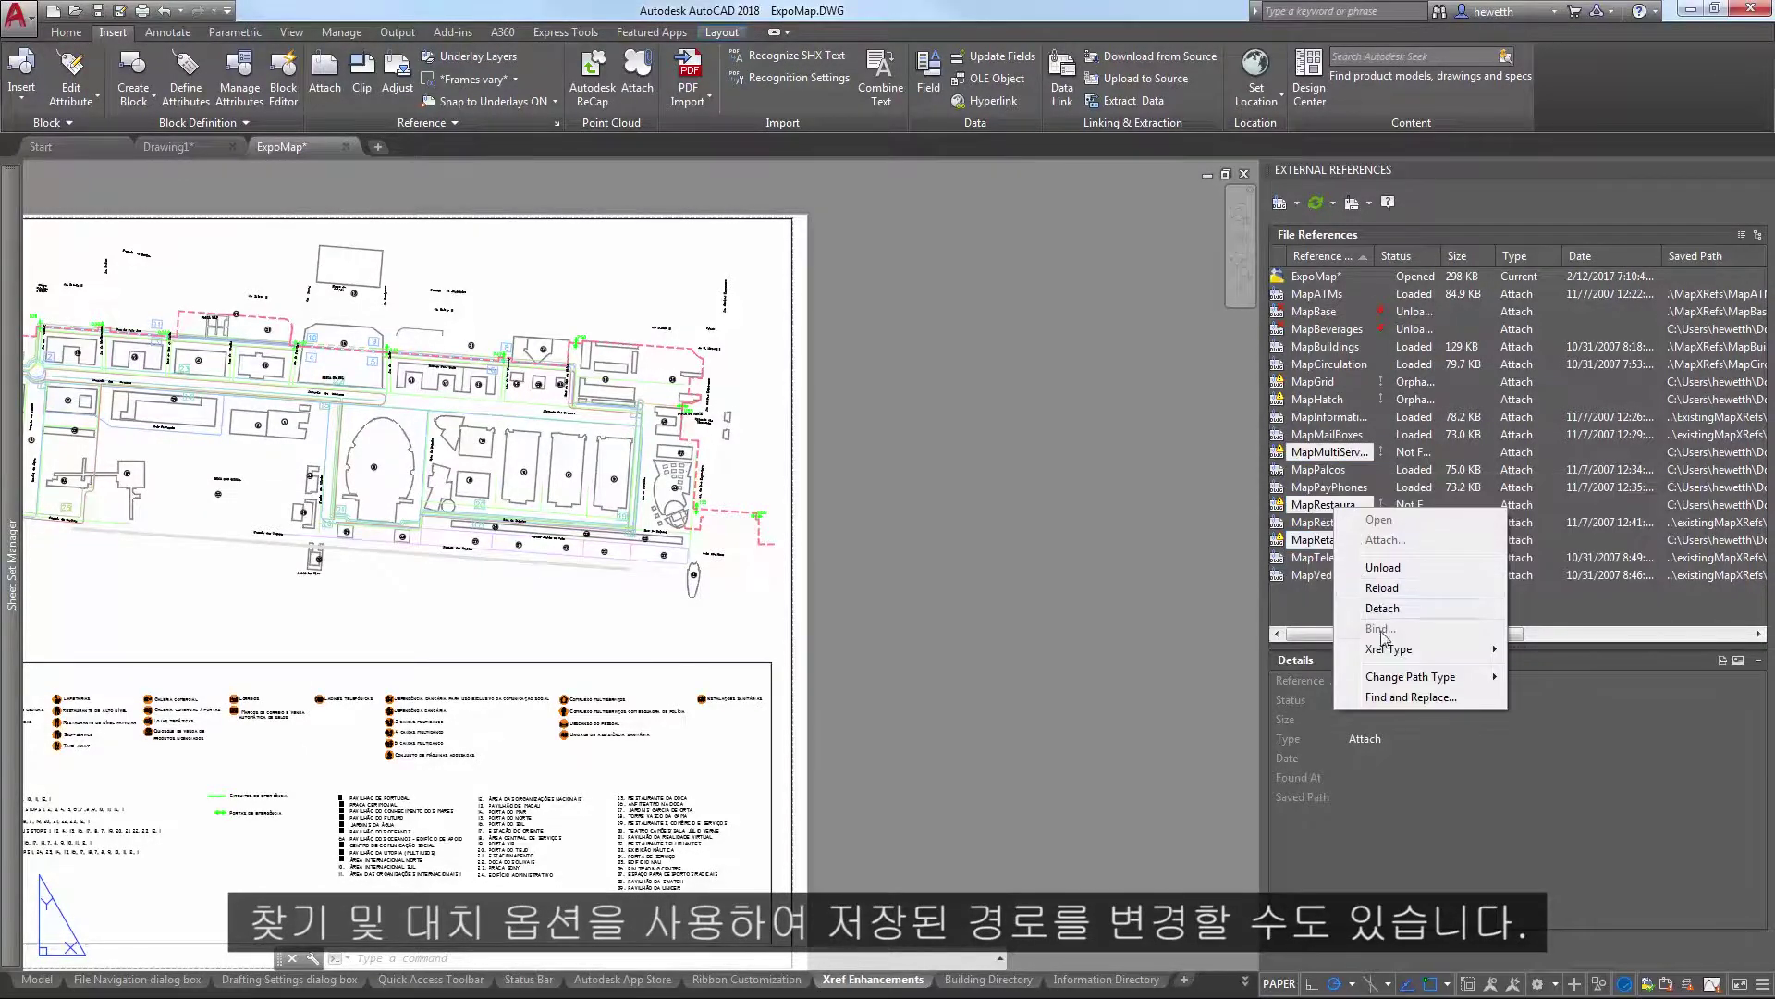
{"action": "left_click", "coordinate": [1396, 697]}
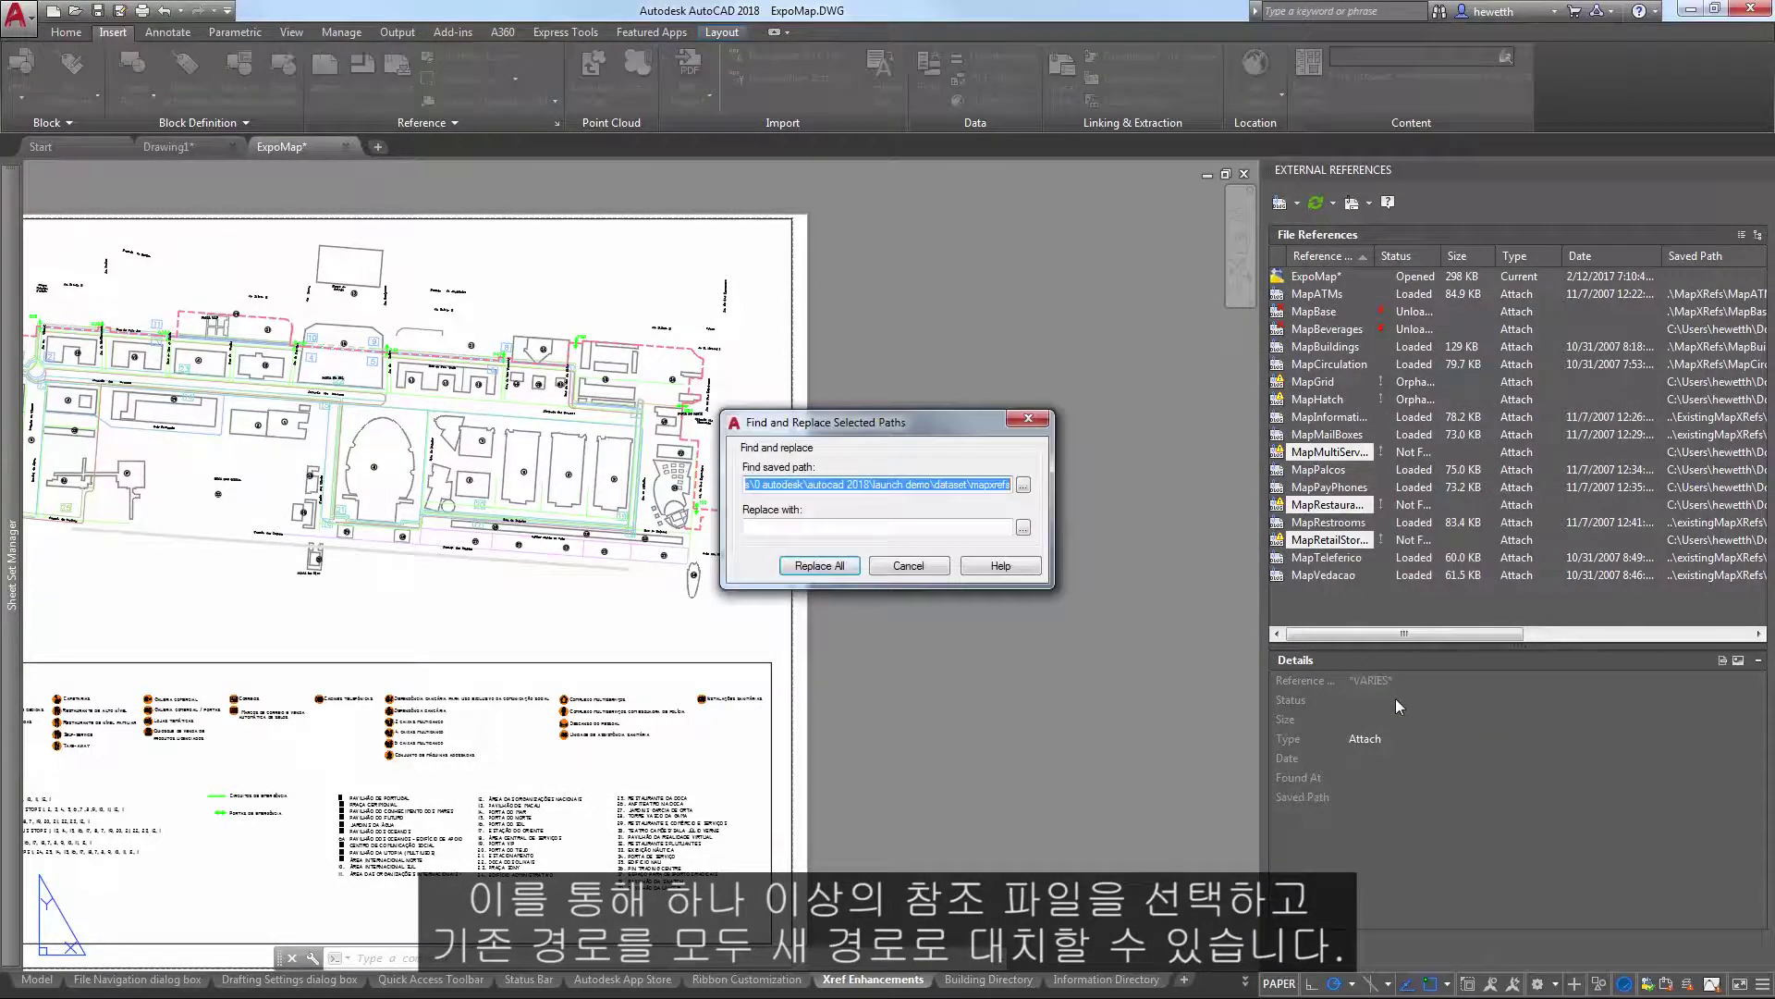
{"action": "left_click", "coordinate": [898, 533]}
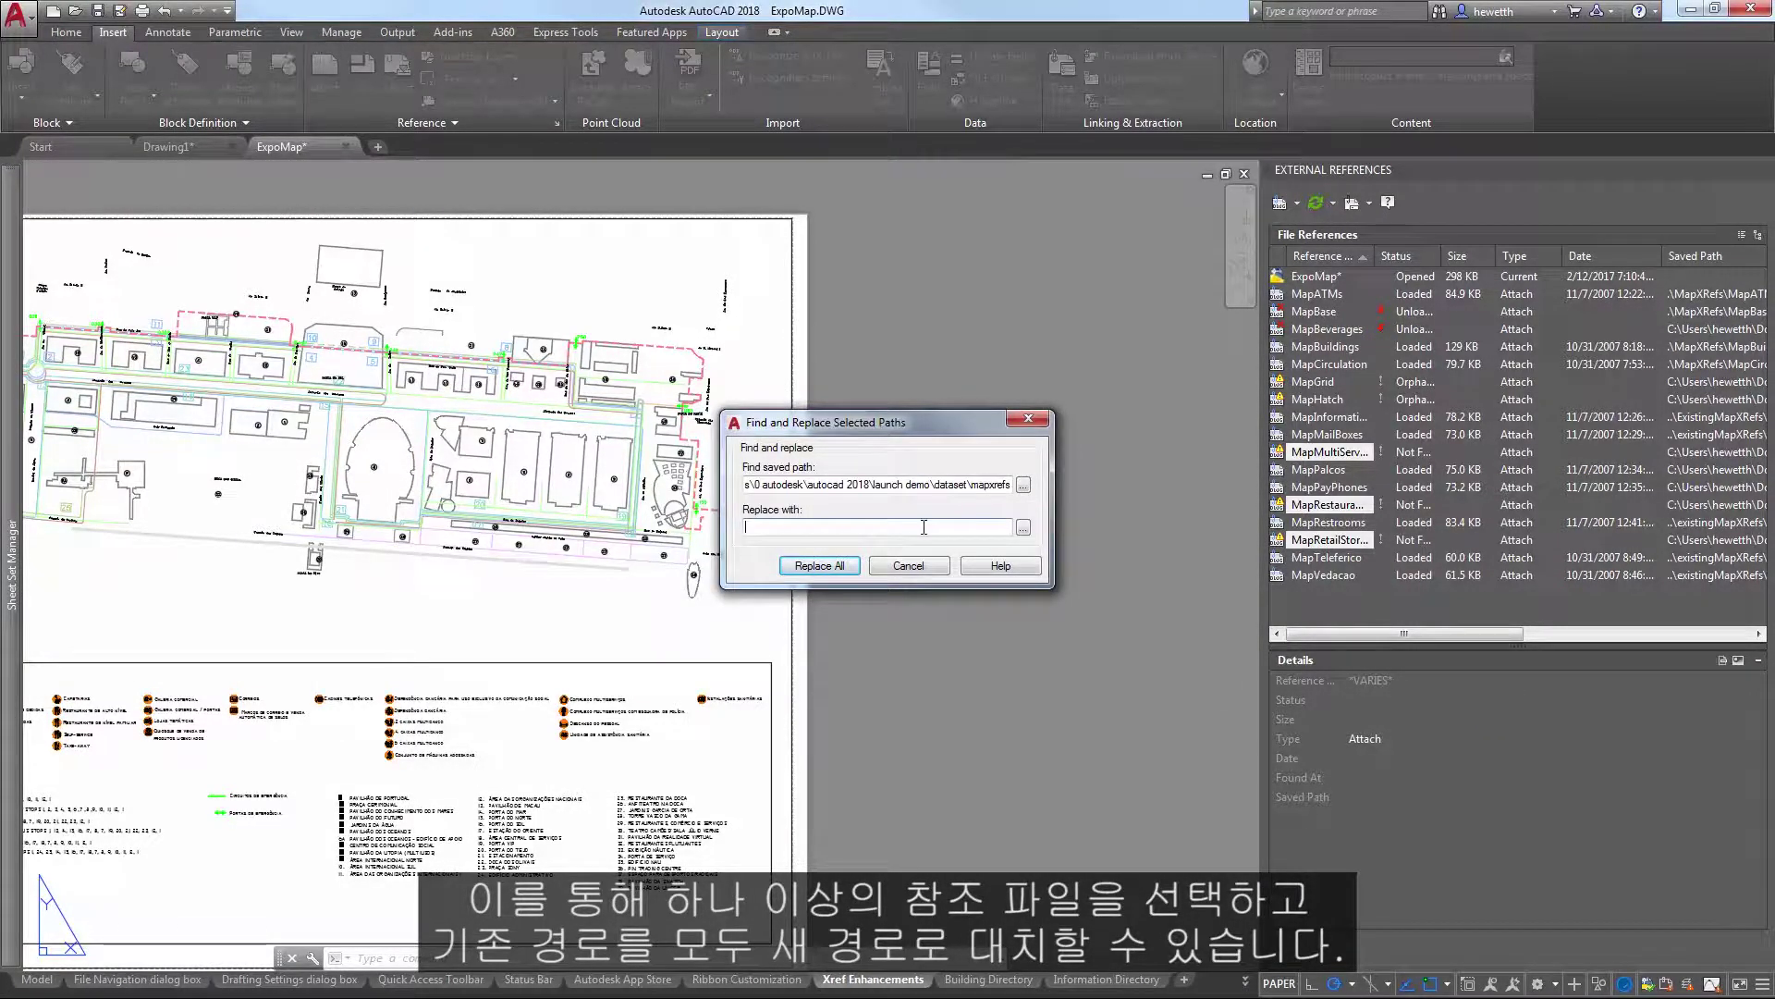
{"action": "left_click", "coordinate": [1023, 528]}
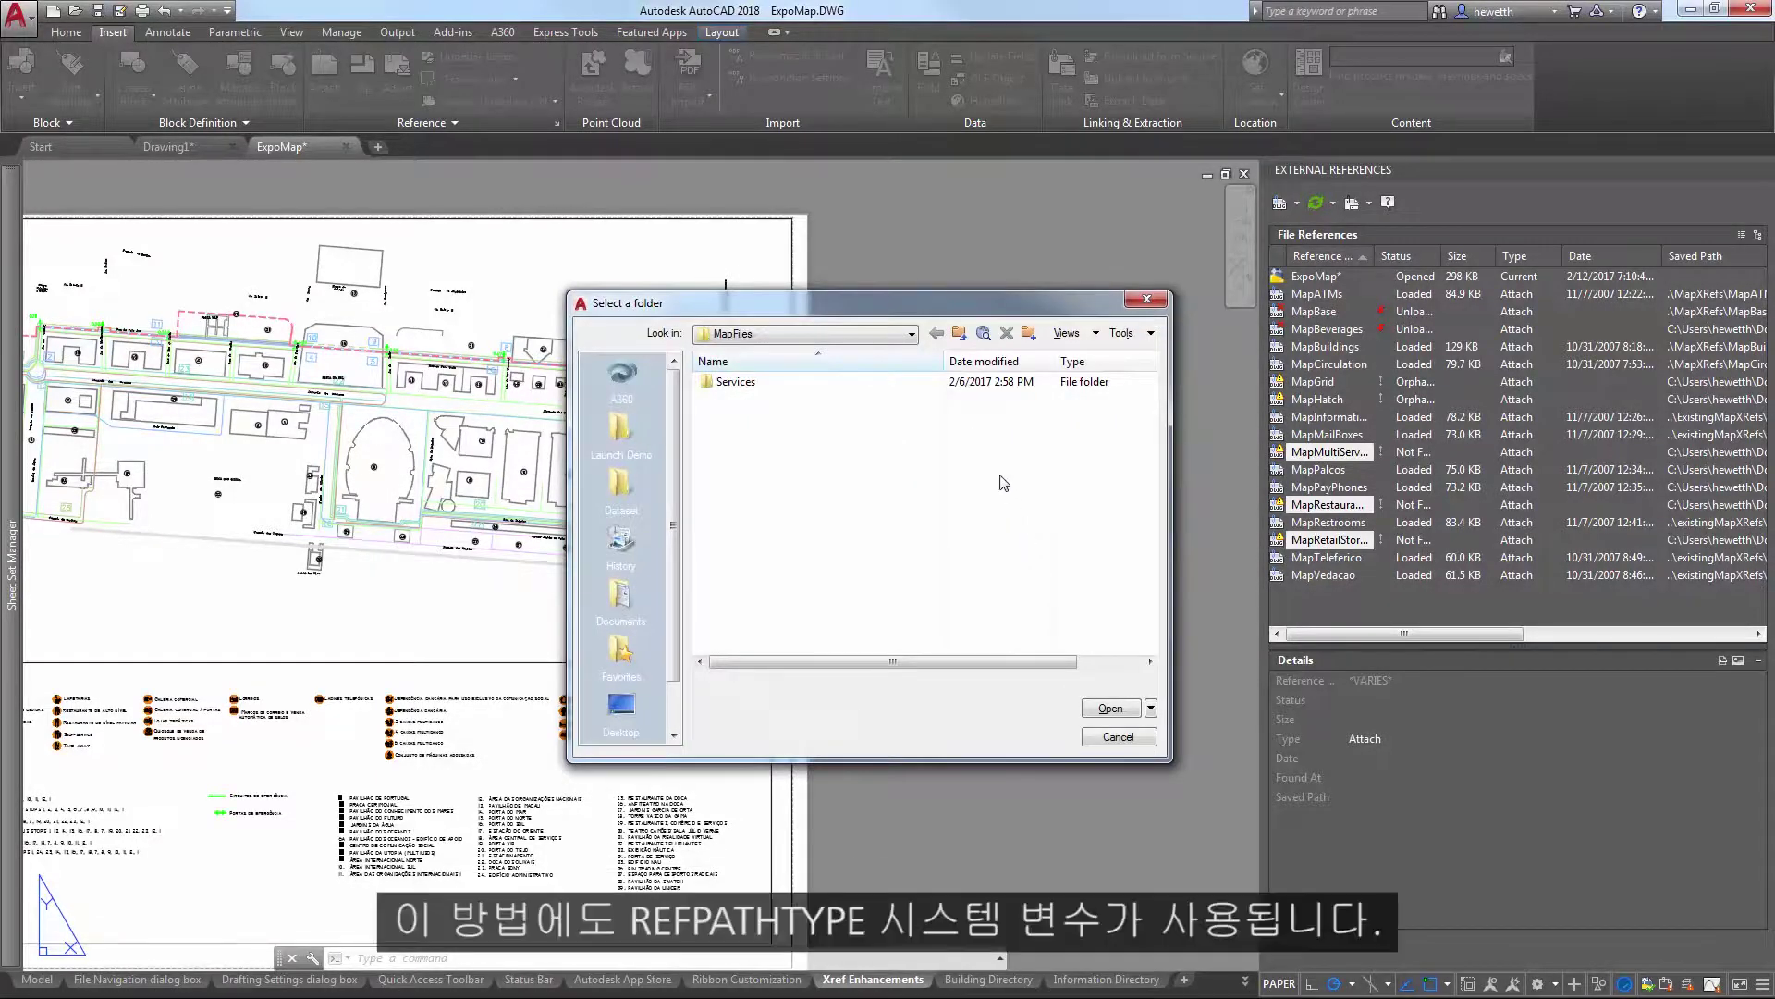
{"action": "left_click", "coordinate": [817, 382]}
{"action": "double_click", "coordinate": [819, 383]}
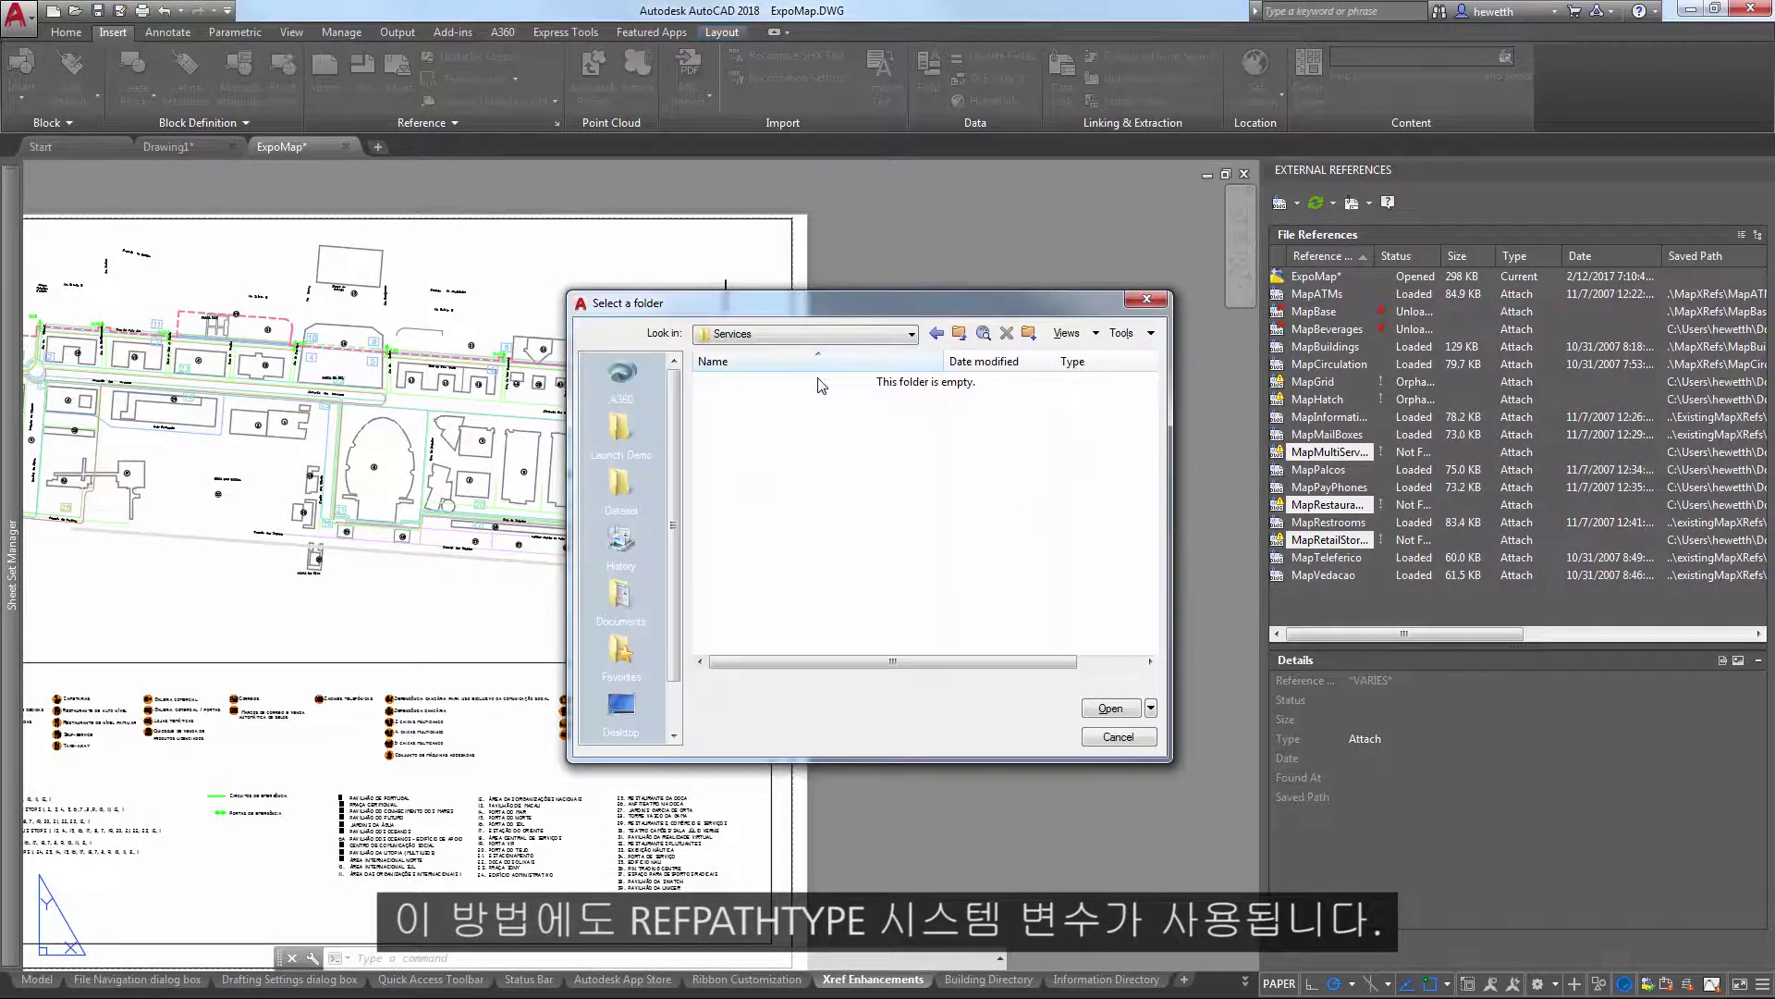
{"action": "left_click", "coordinate": [1110, 708]}
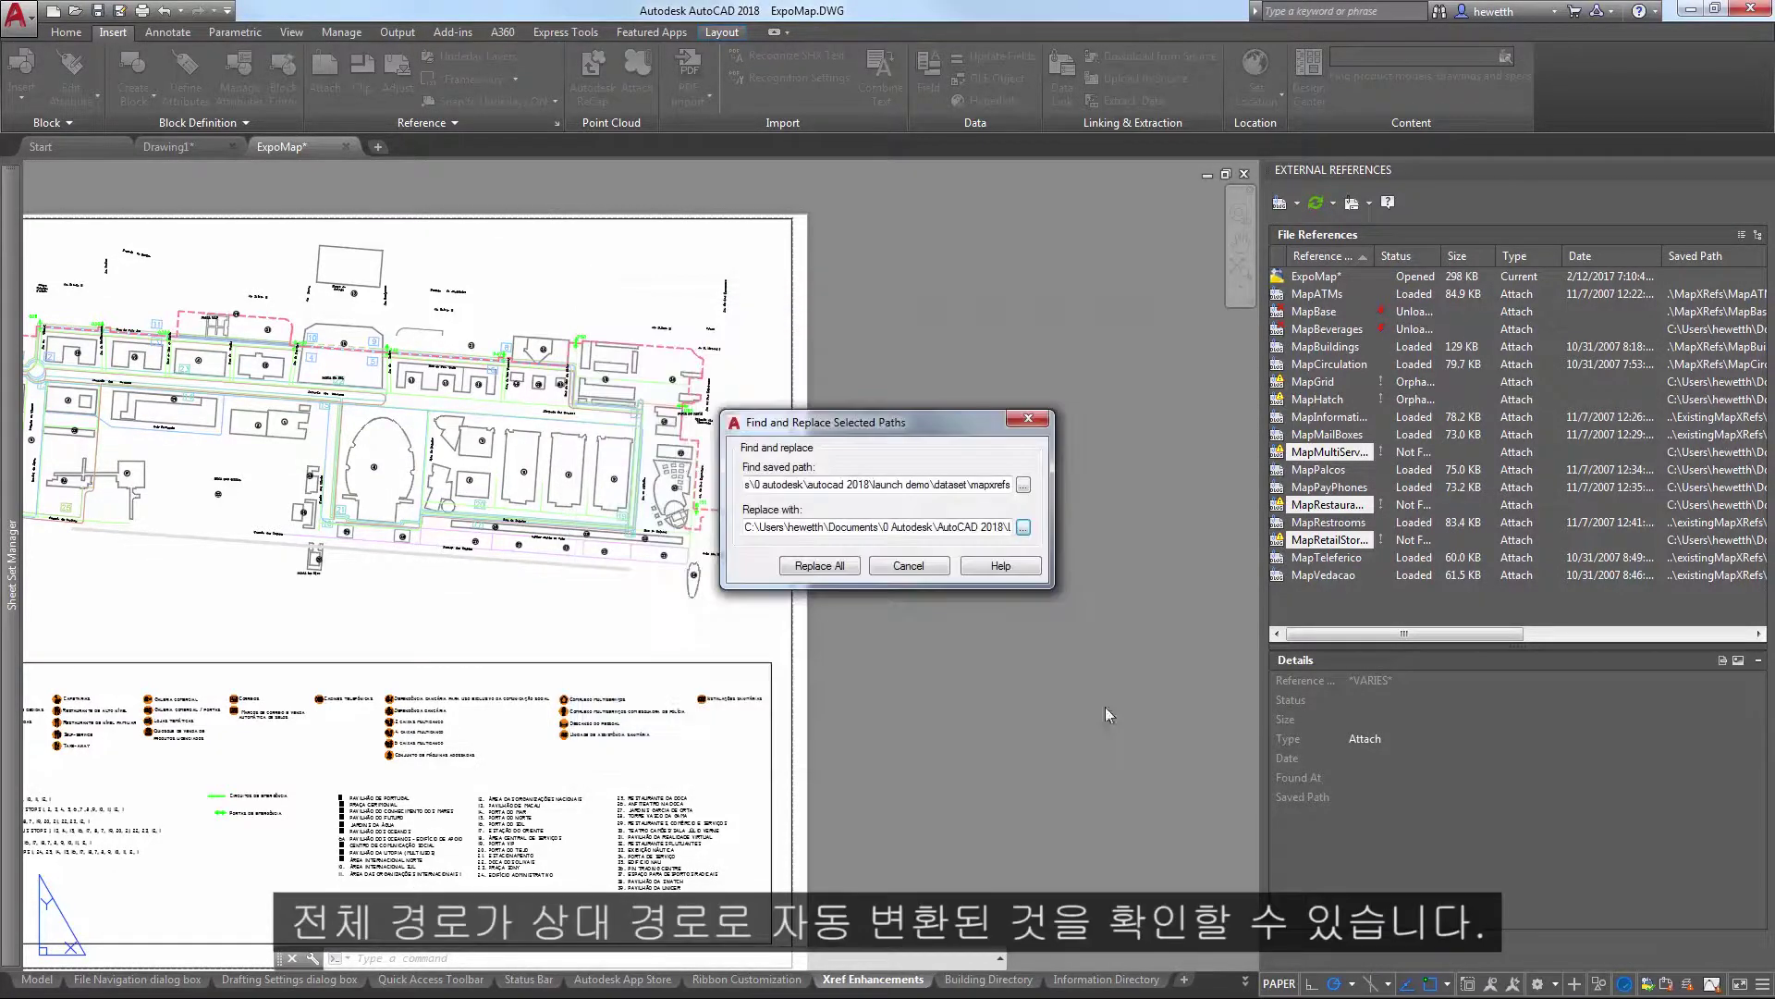
{"action": "left_click", "coordinate": [817, 566]}
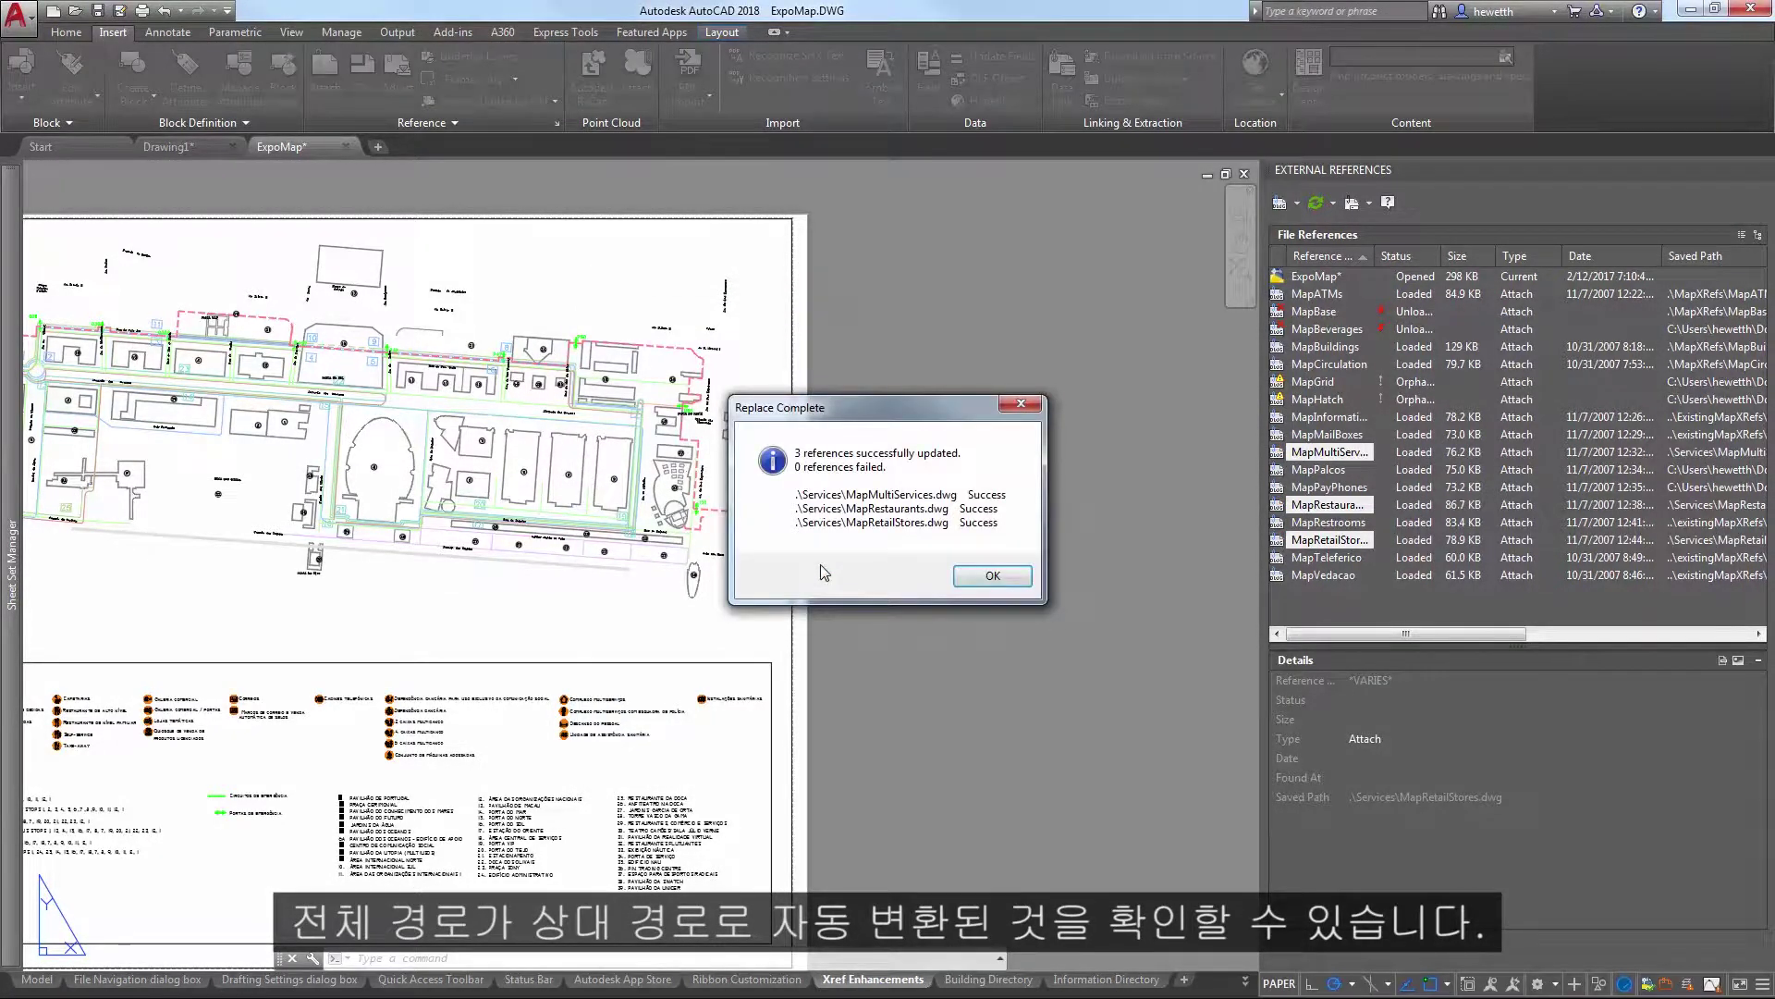
Dismiss the Replace Complete report and select MapPalcos, still stored with a full path
{"action": "left_click", "coordinate": [971, 573]}
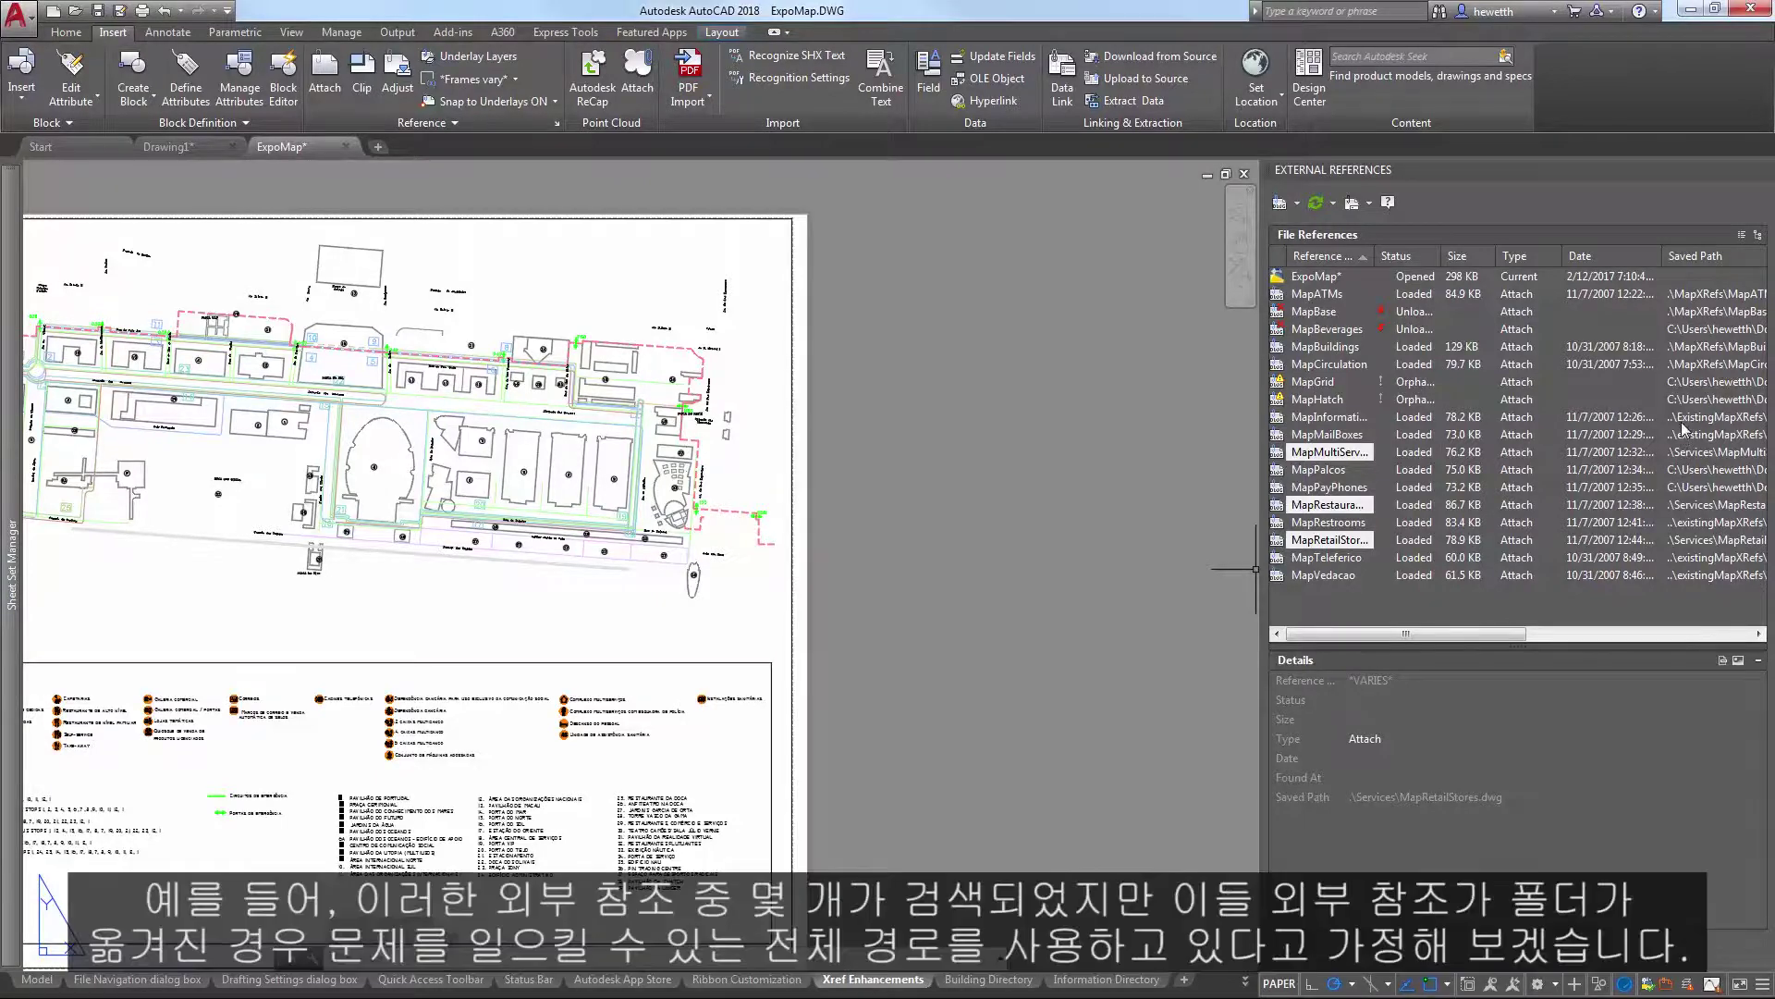
{"action": "left_click", "coordinate": [1331, 472]}
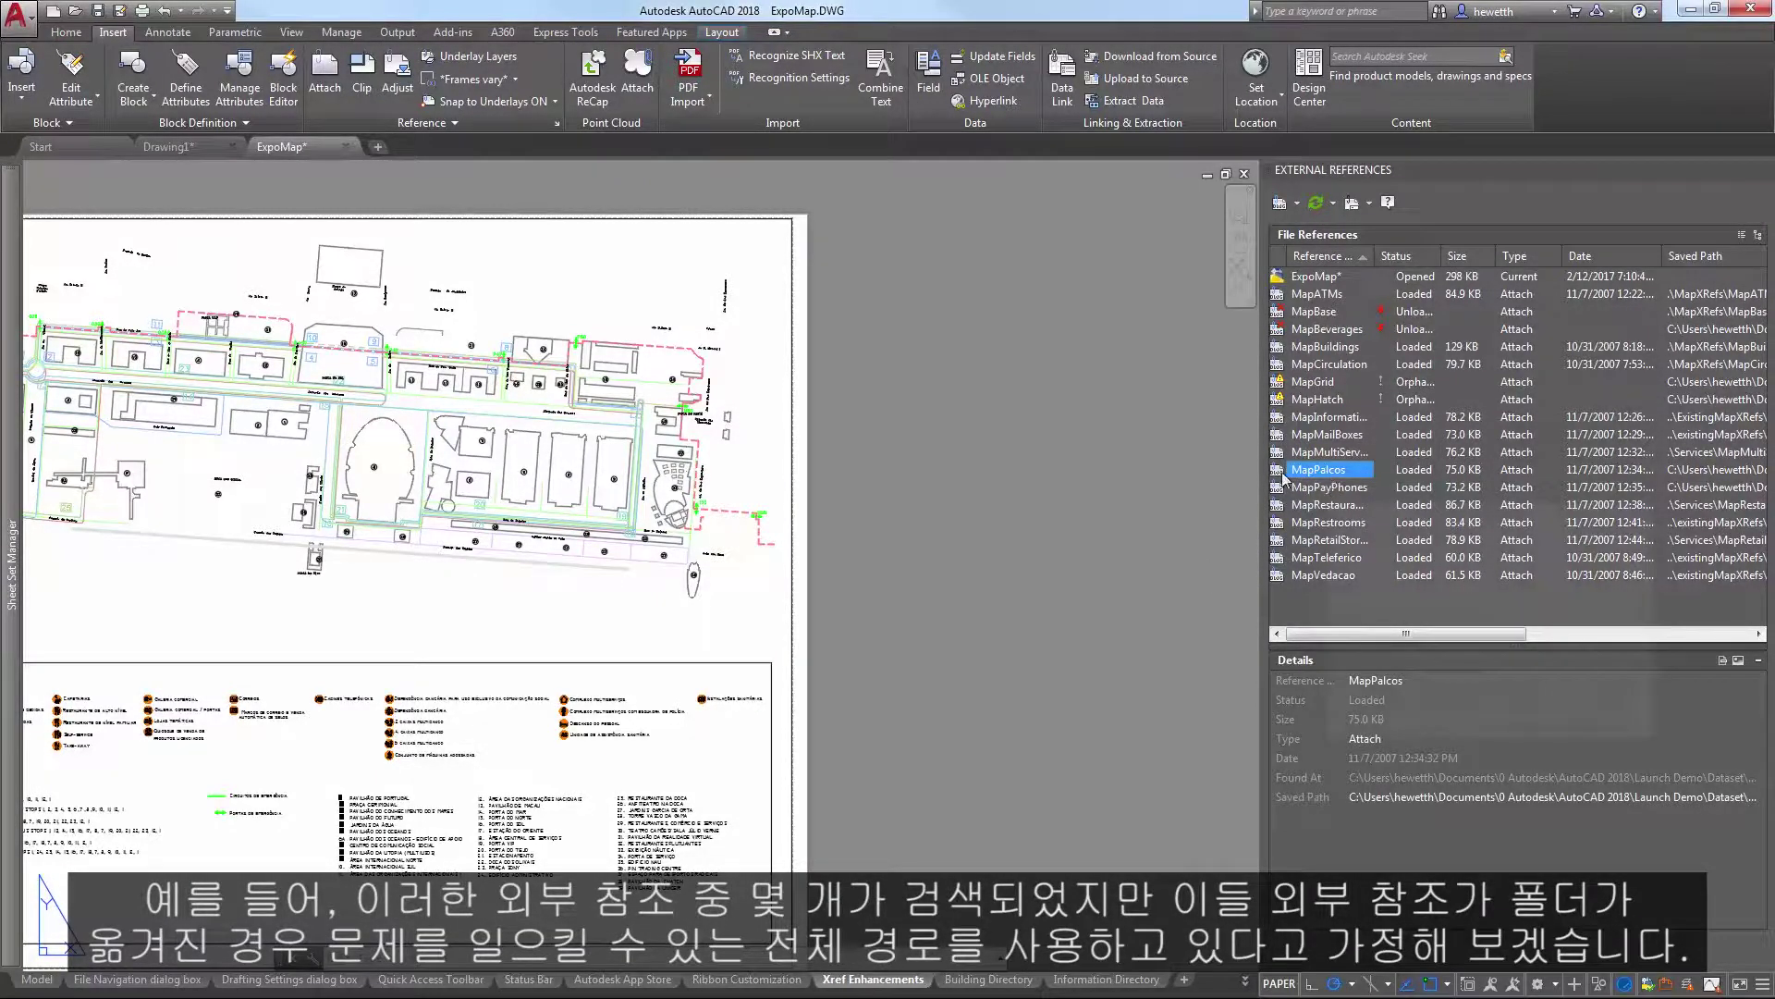
{"action": "left_click", "coordinate": [1330, 487], "text": "shift"}
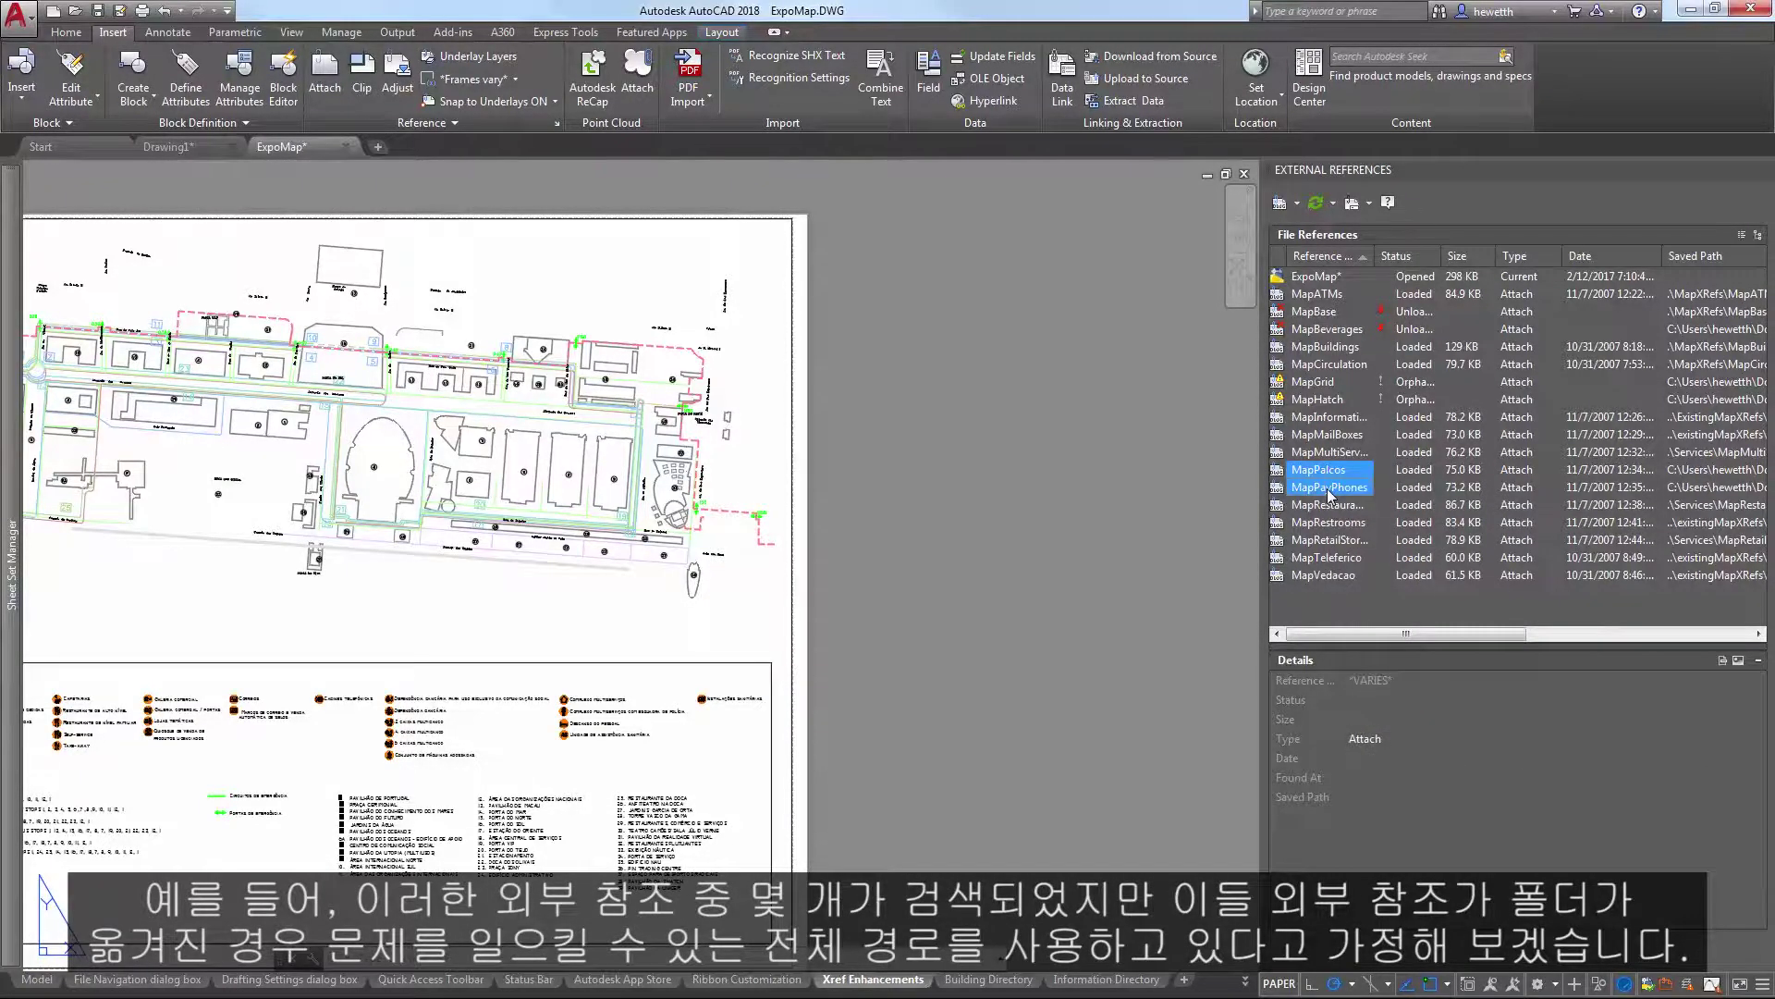
{"action": "right_click", "coordinate": [1330, 495]}
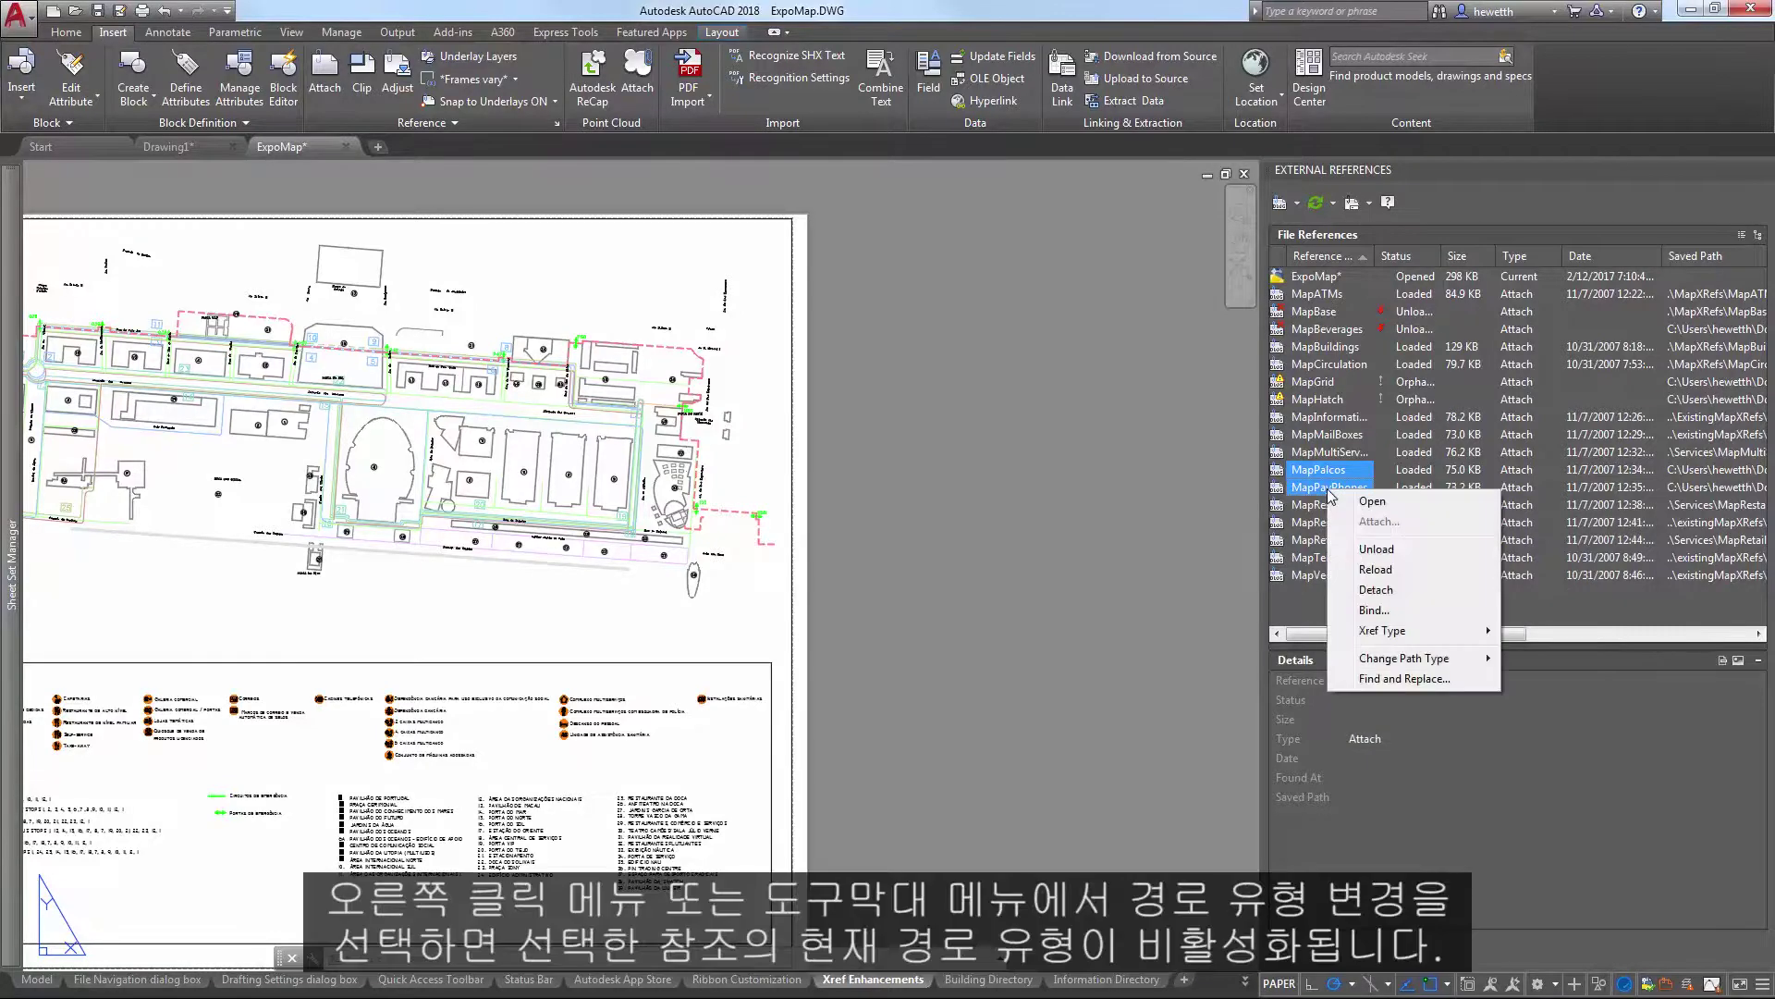
{"action": "mouse_move", "coordinate": [1436, 667]}
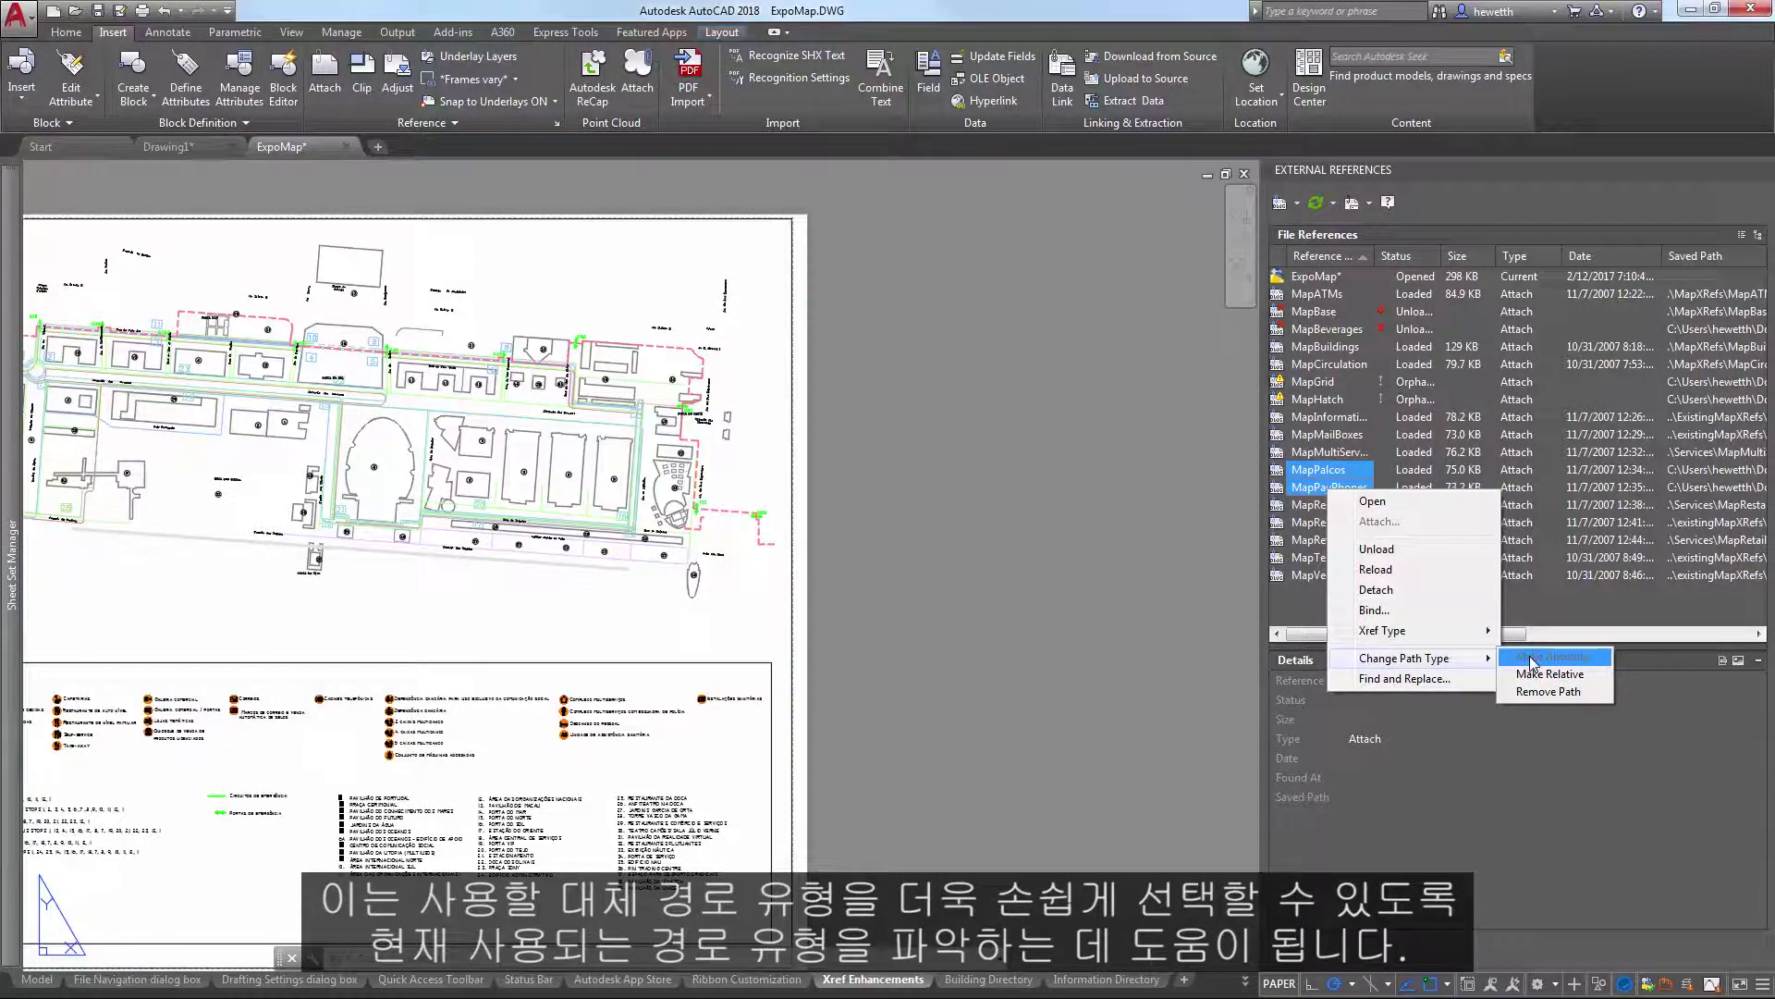
{"action": "left_click", "coordinate": [1582, 443]}
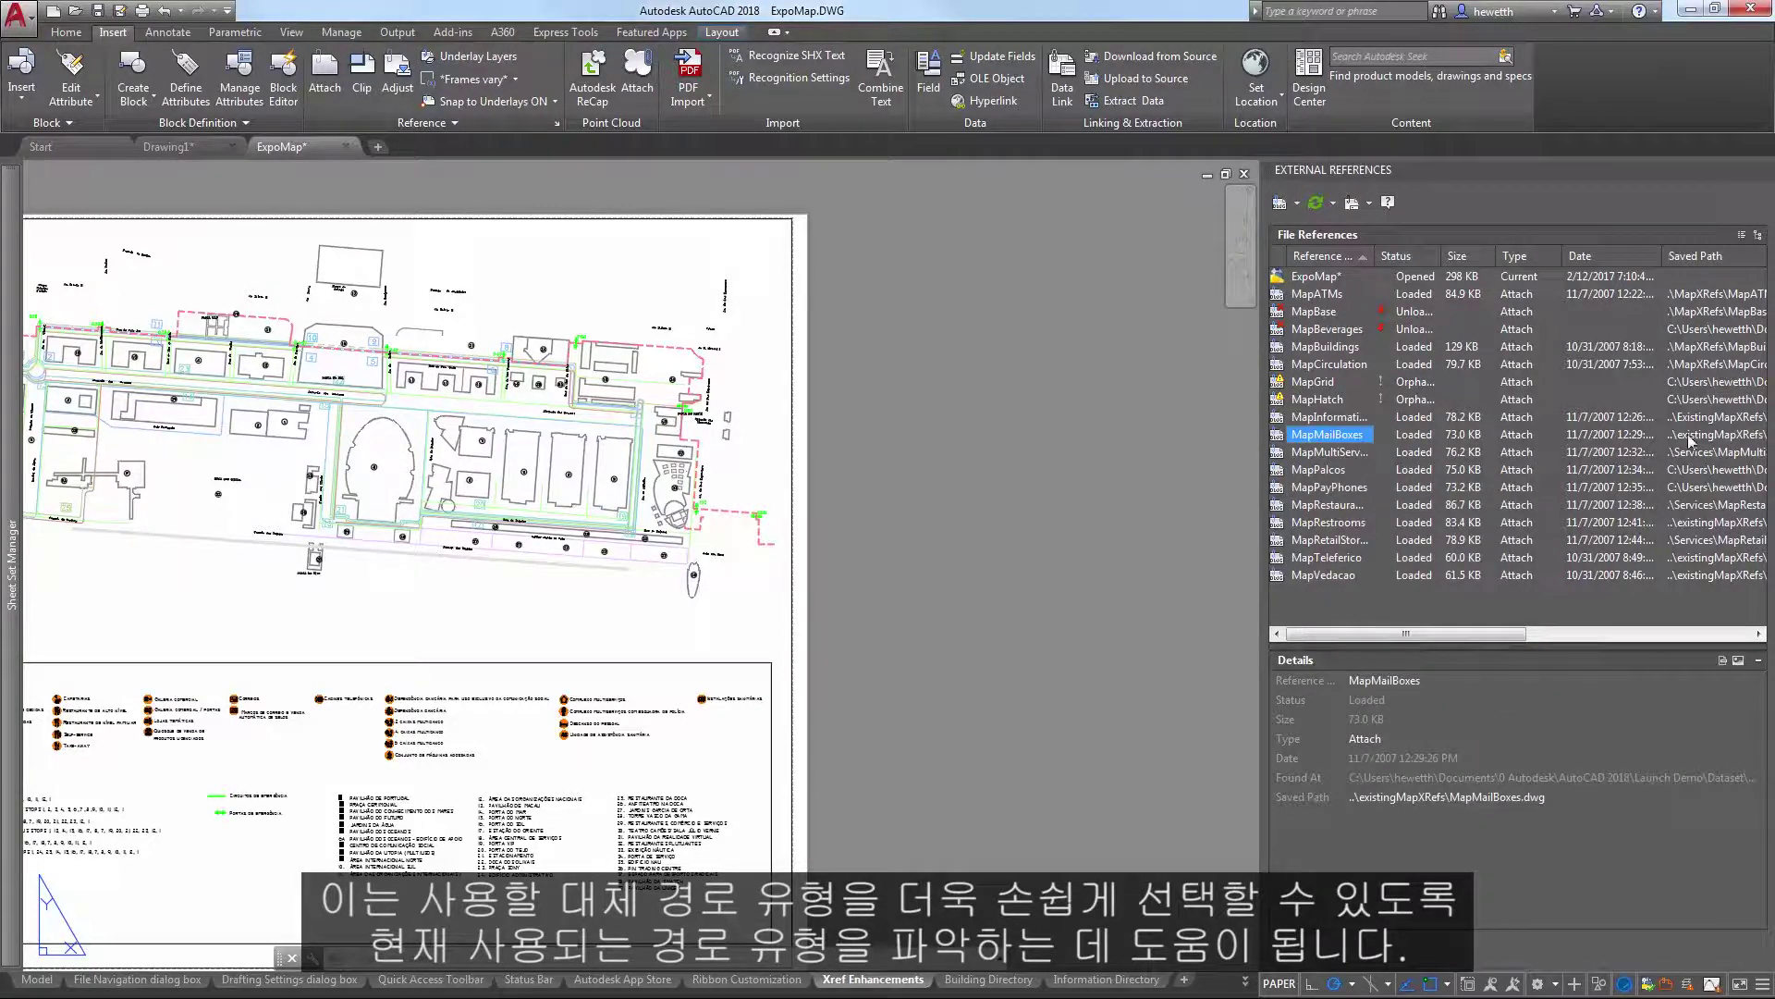
{"action": "right_click", "coordinate": [1328, 440]}
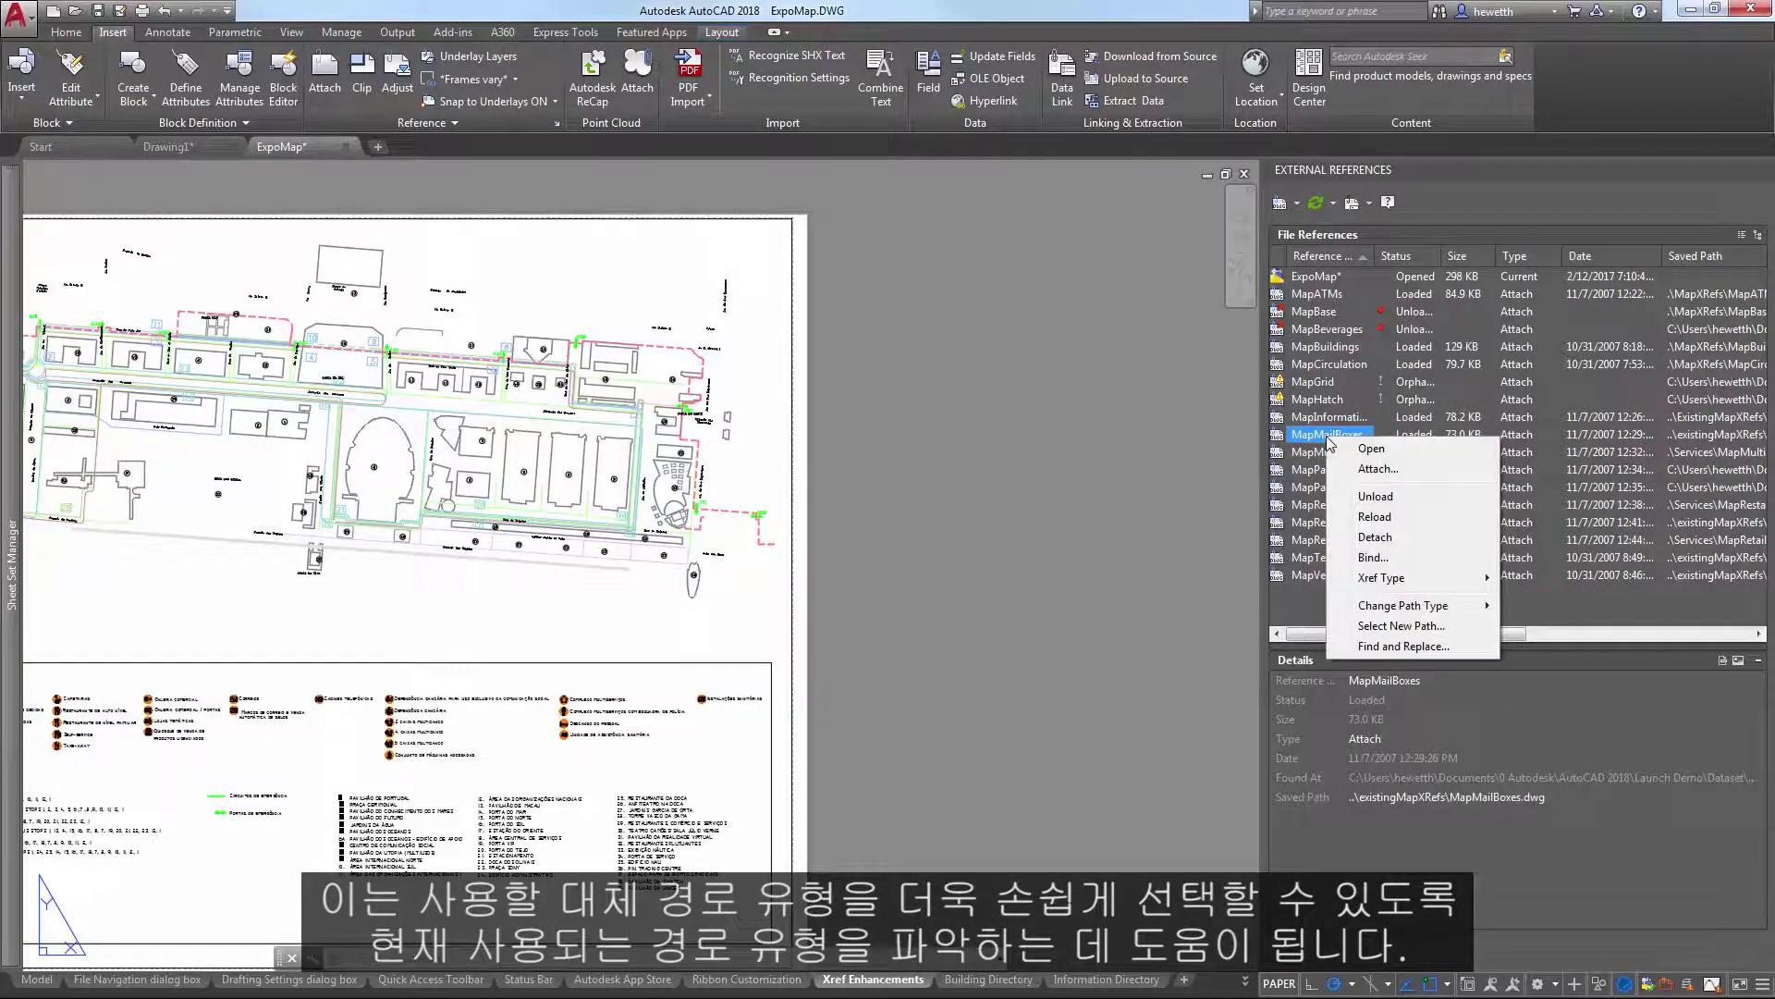
{"action": "mouse_move", "coordinate": [1389, 610]}
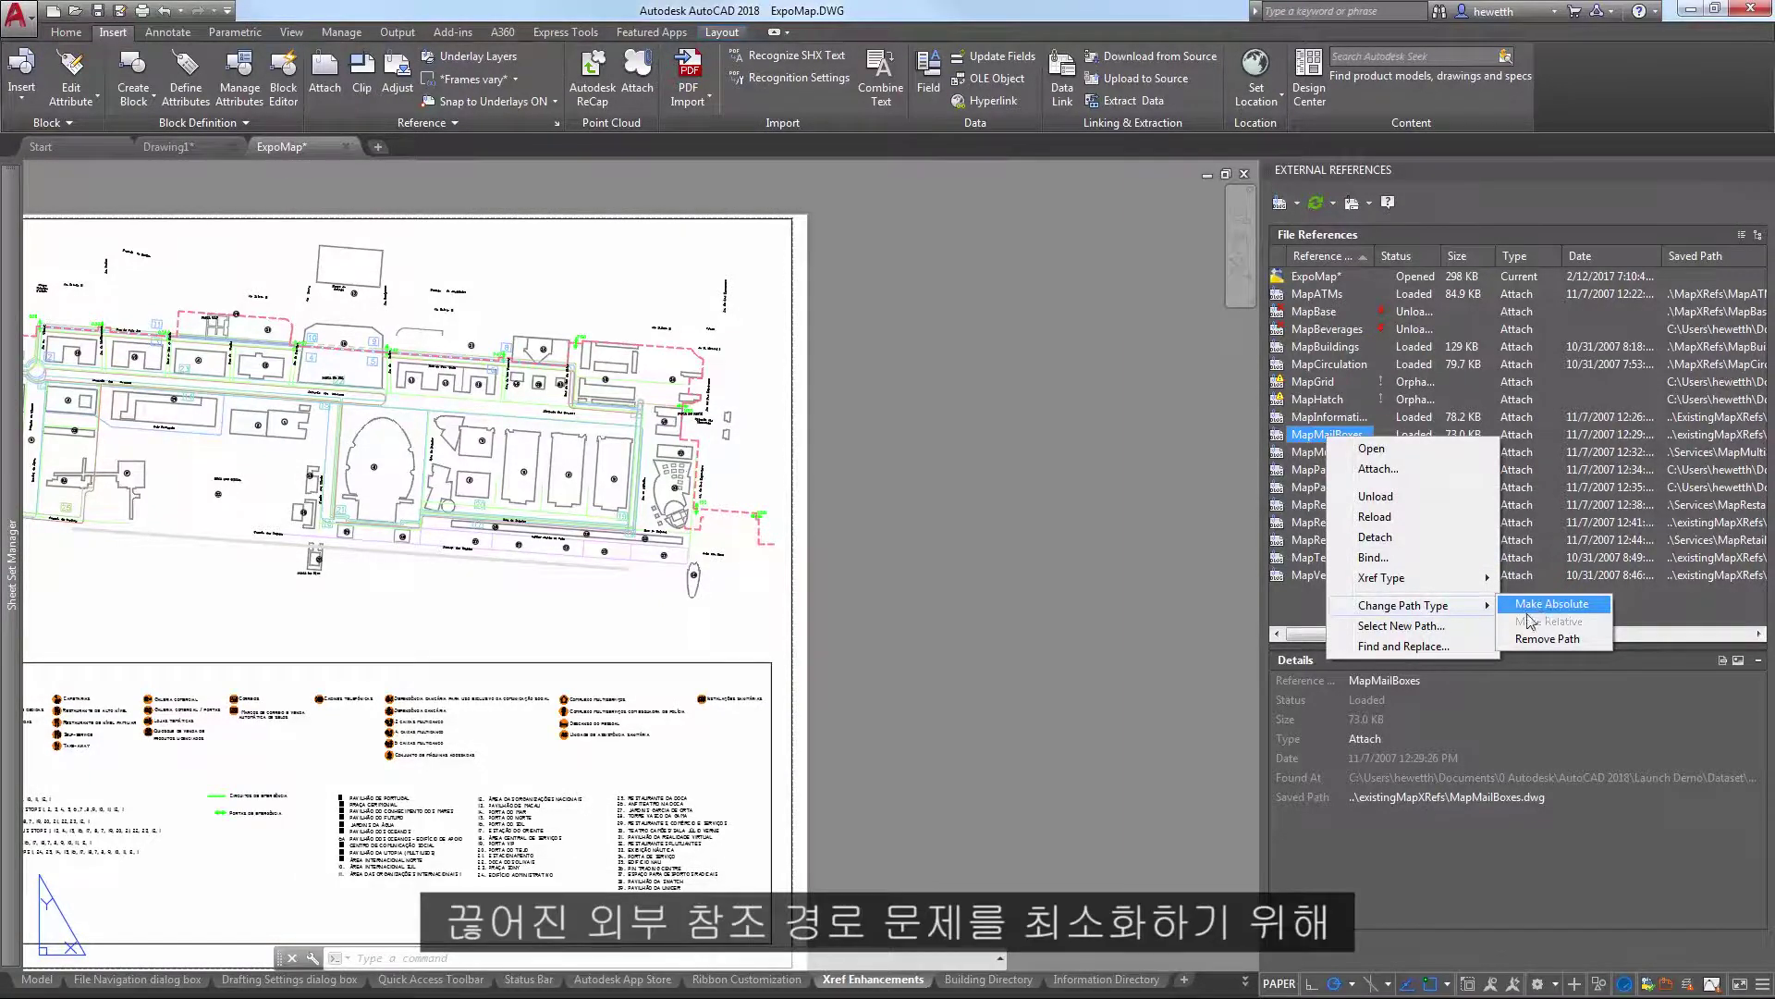
{"action": "mouse_move", "coordinate": [1387, 578]}
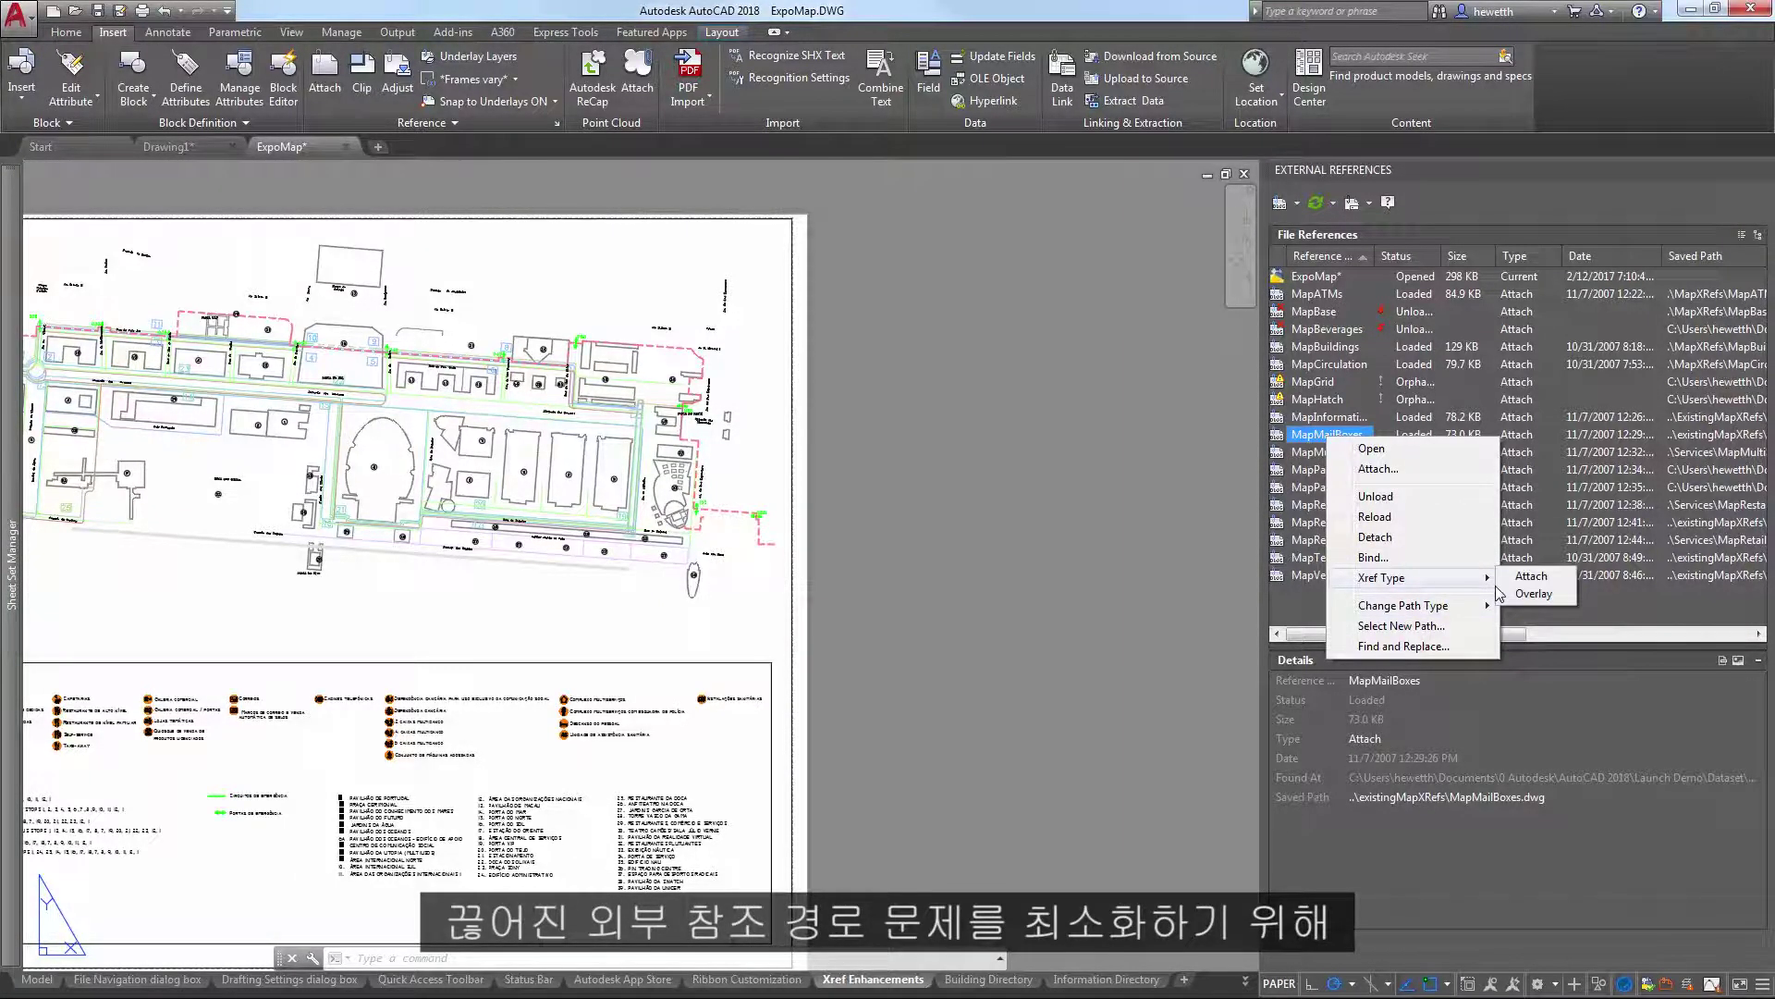
Save ExpoMap to the Launch Demo folder, choosing 'Update relative paths (recommended)'
{"action": "left_click", "coordinate": [1190, 446]}
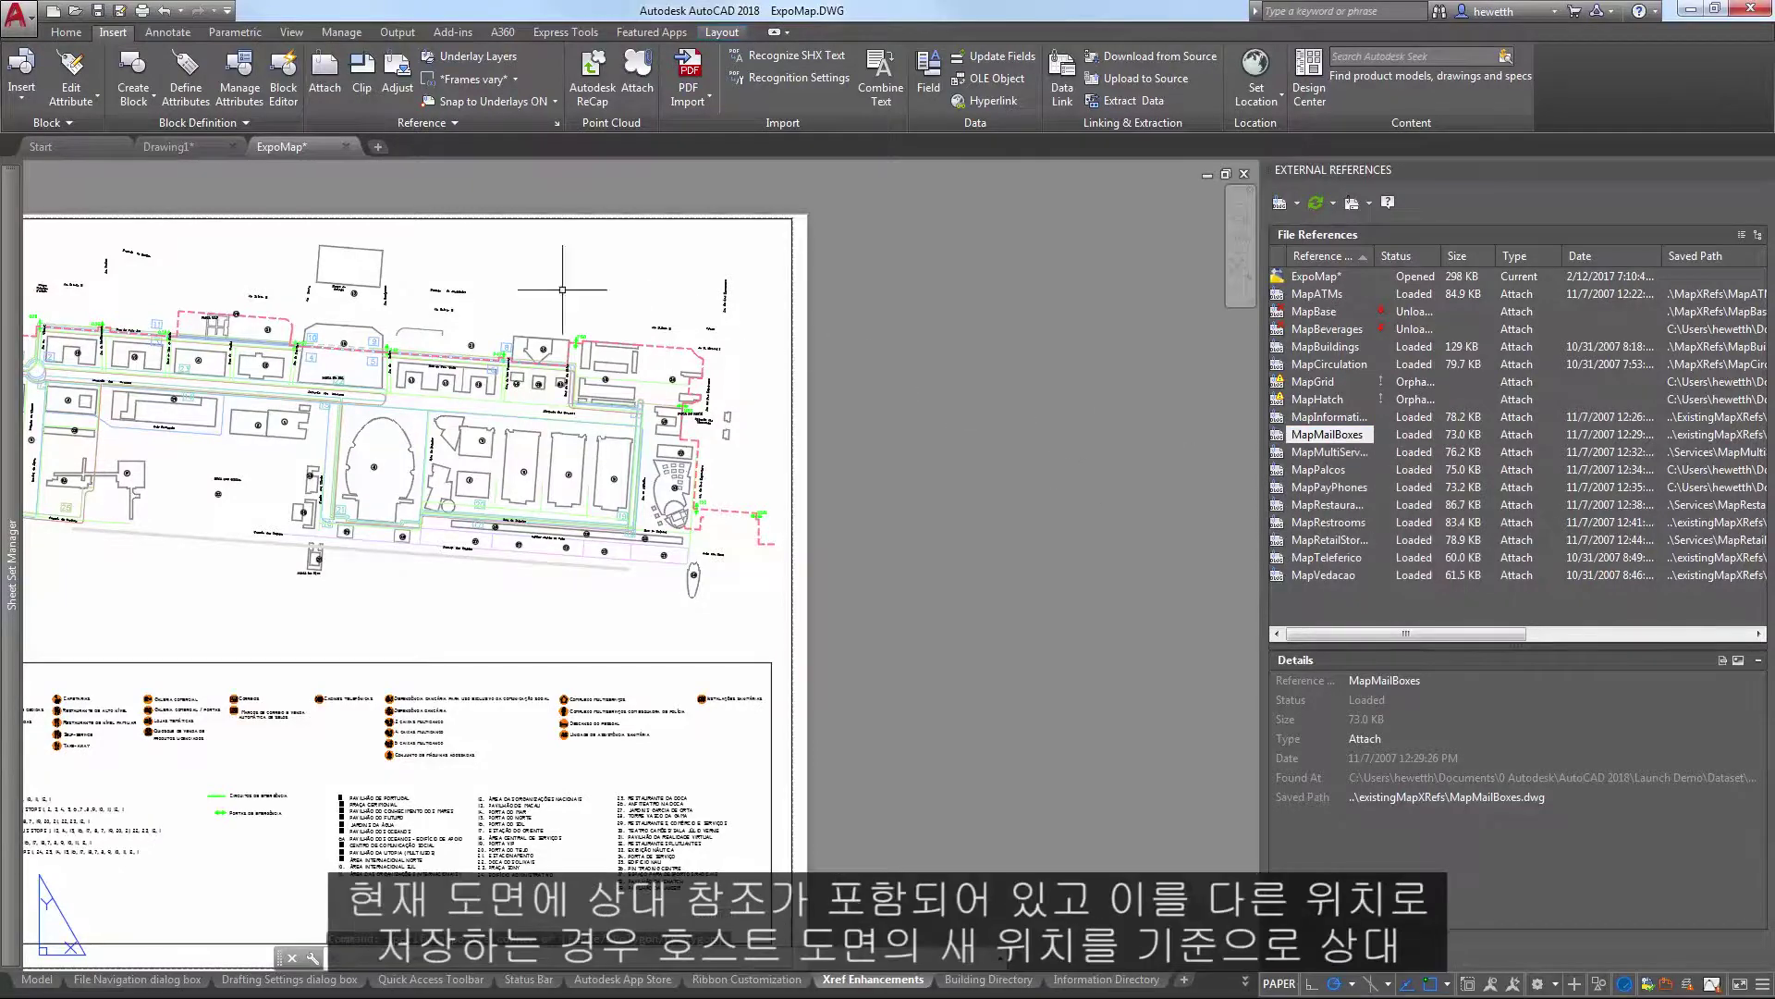
{"action": "left_click", "coordinate": [119, 10]}
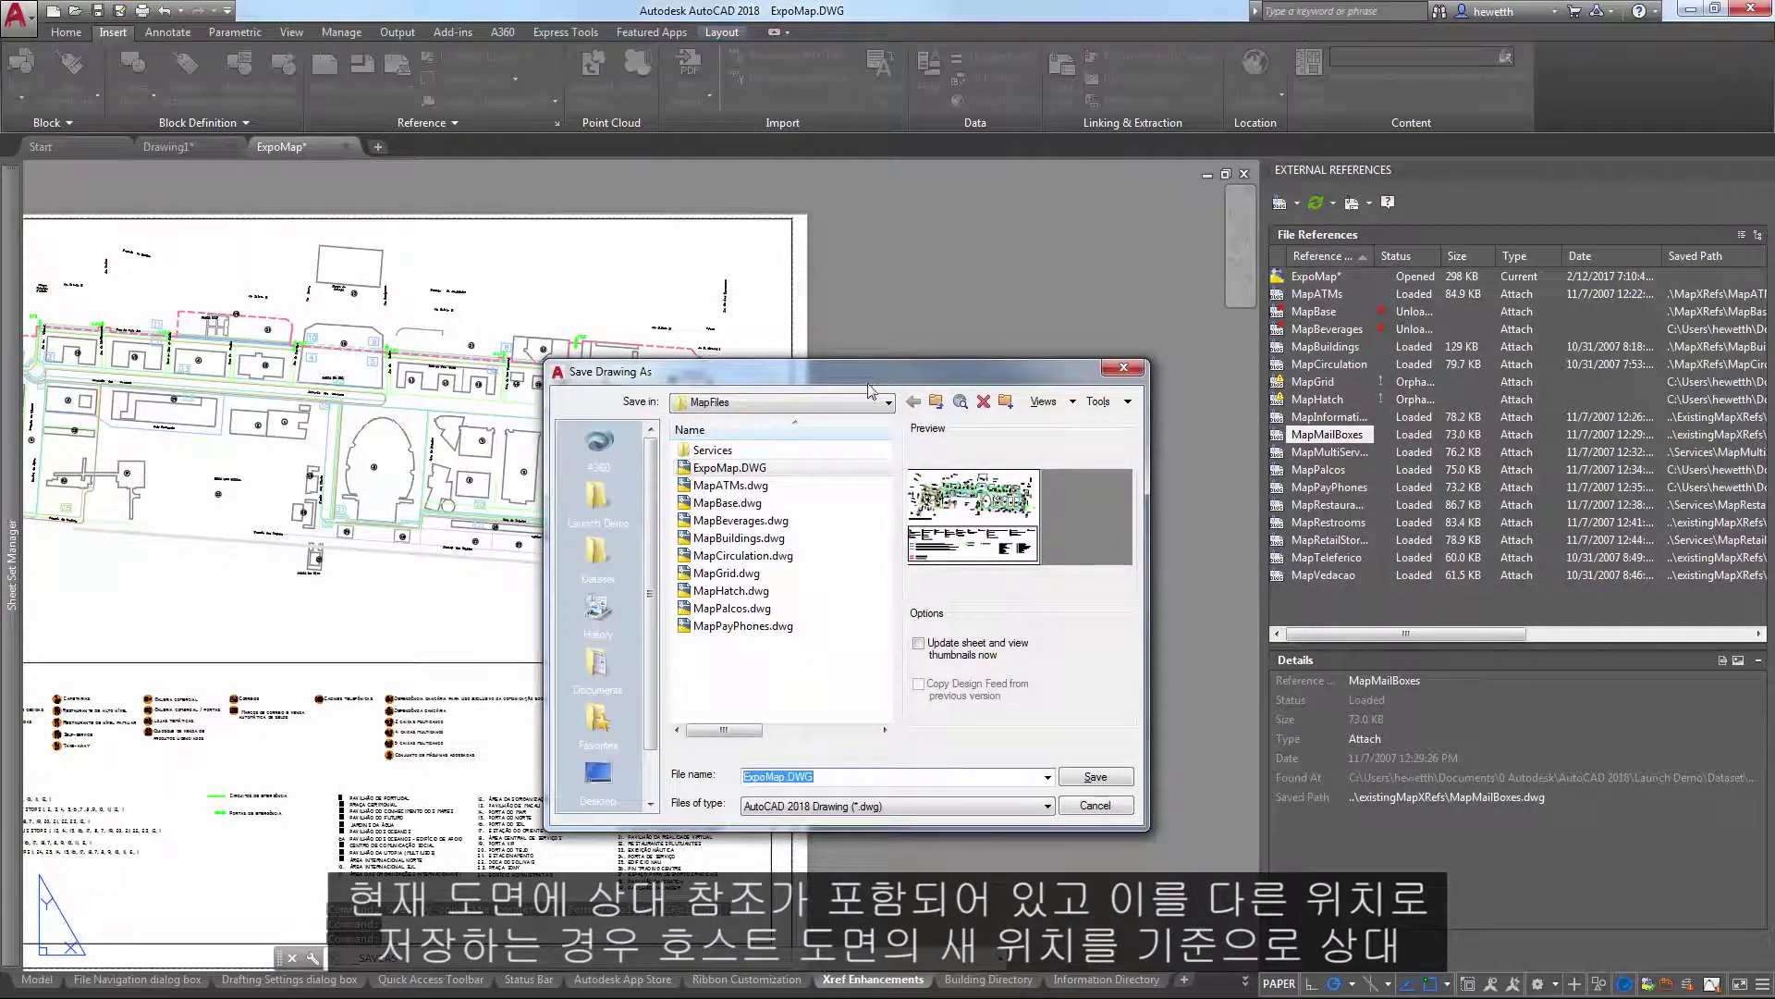
{"action": "left_click", "coordinate": [937, 405]}
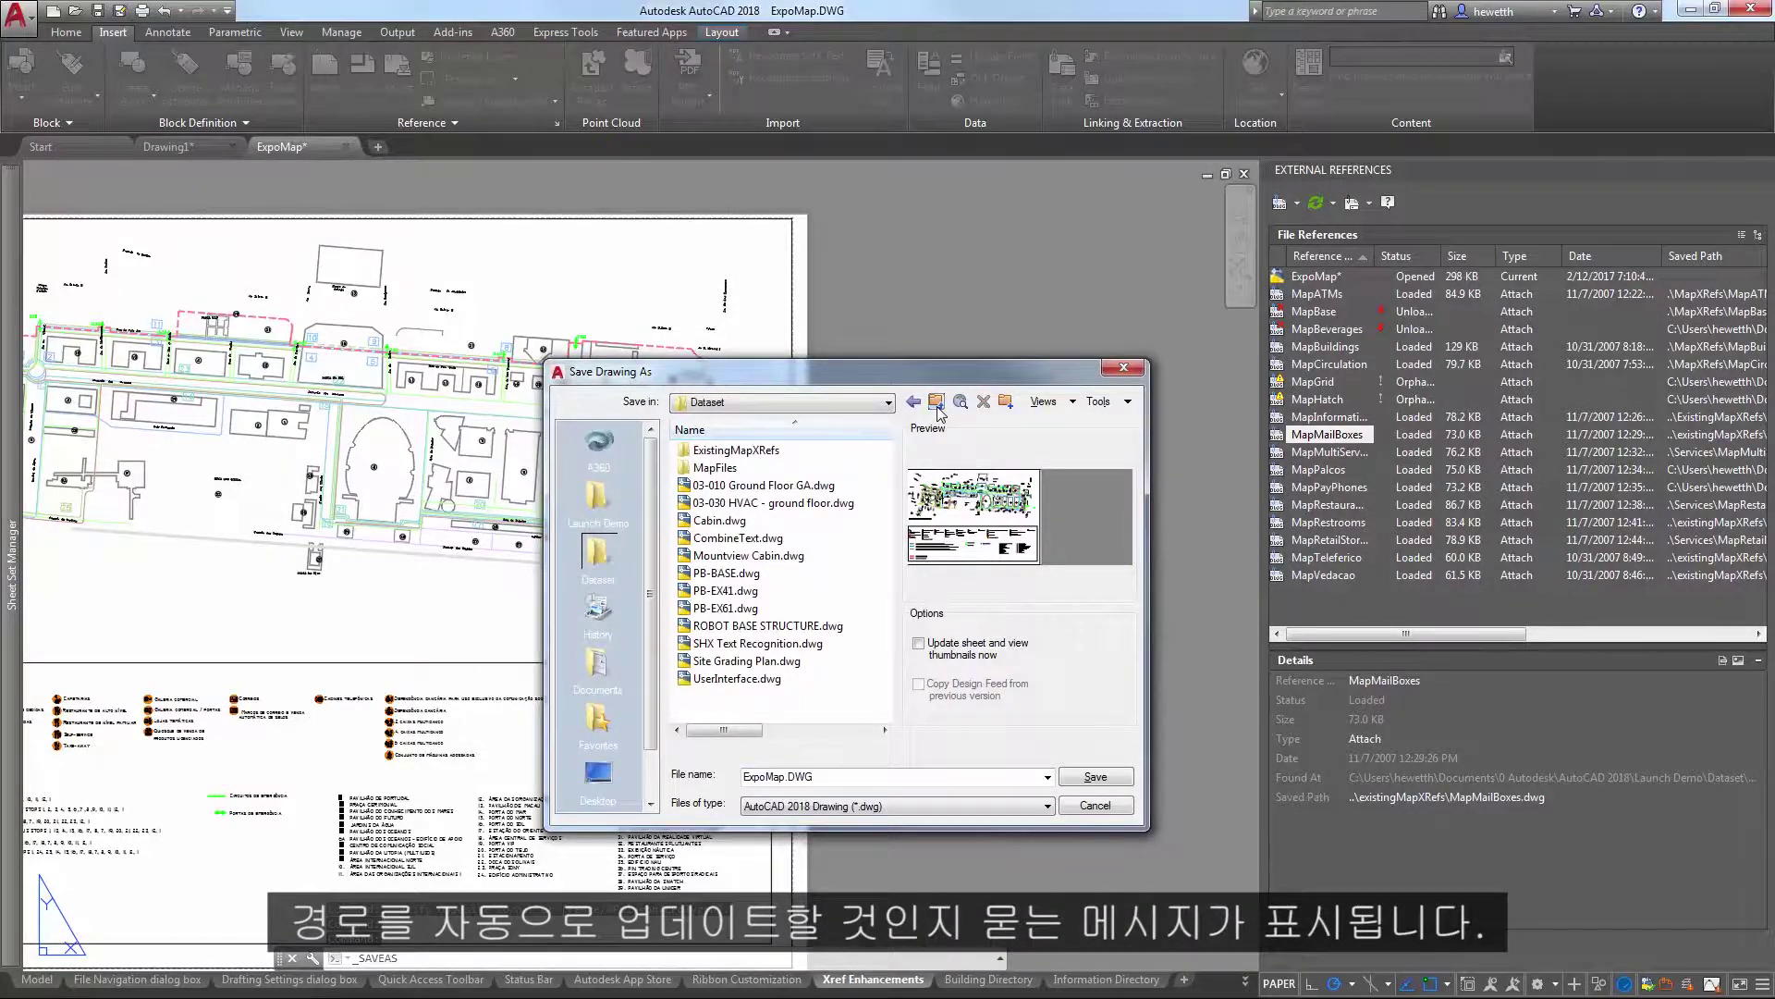
{"action": "left_click", "coordinate": [936, 403]}
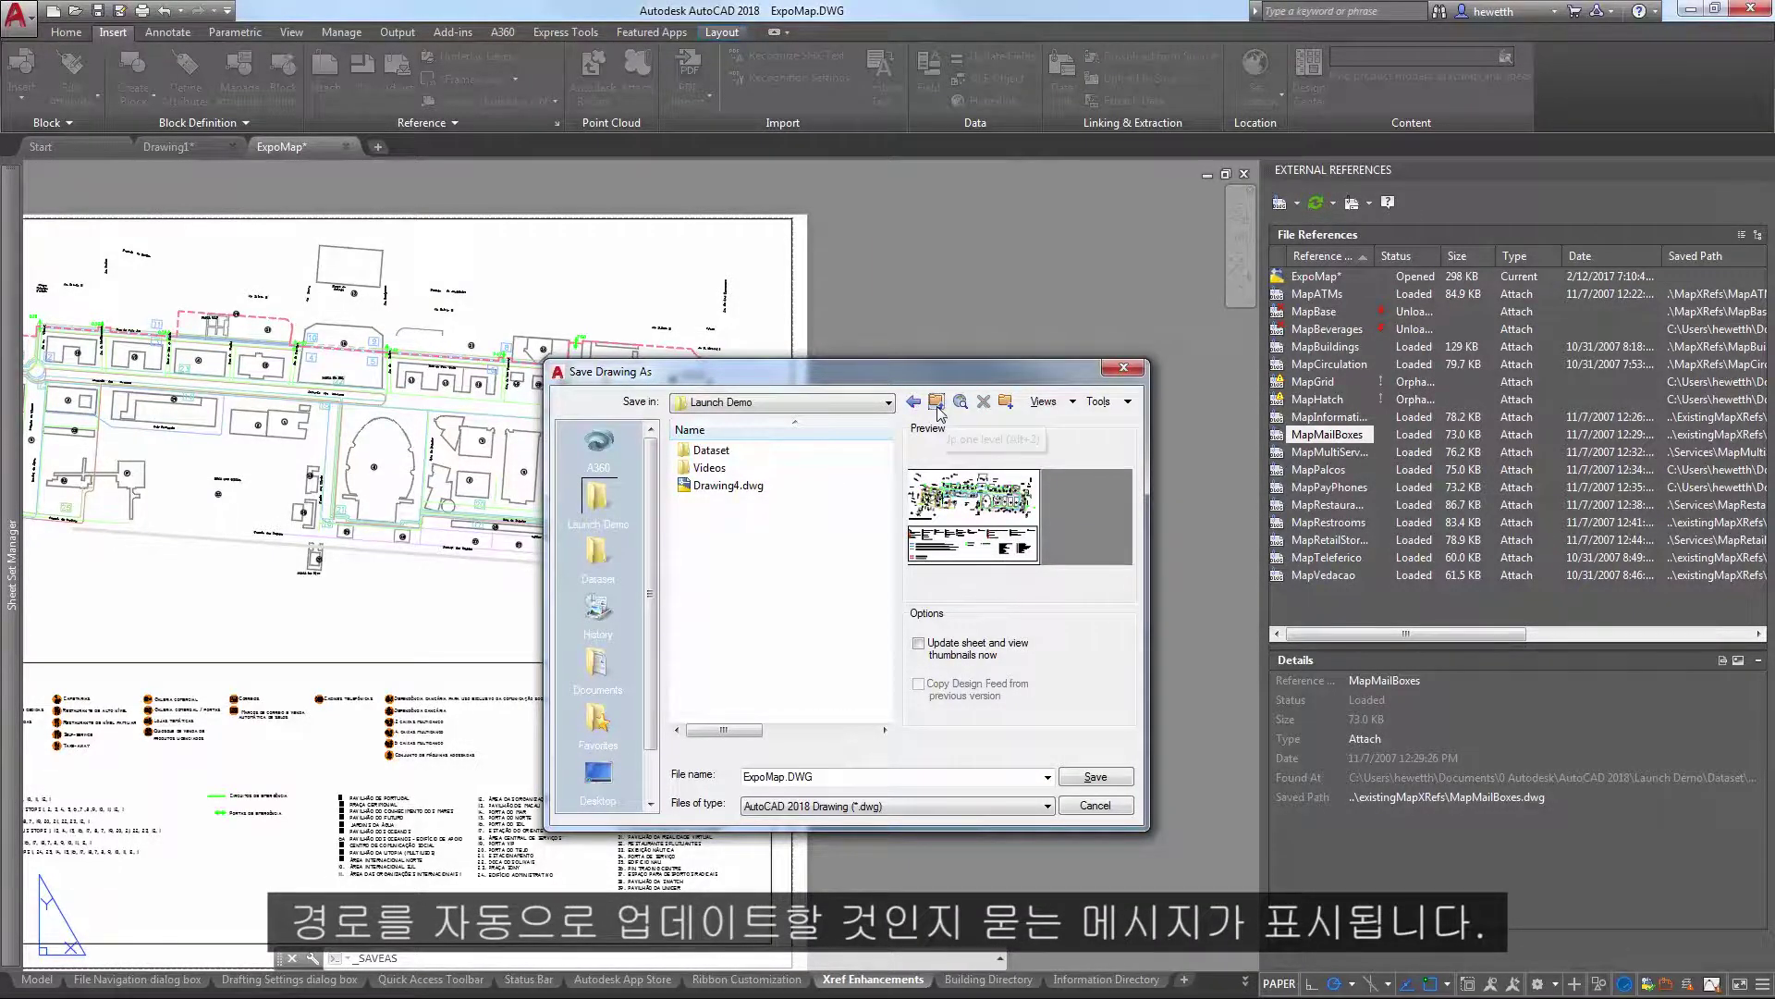
{"action": "left_click", "coordinate": [1091, 777]}
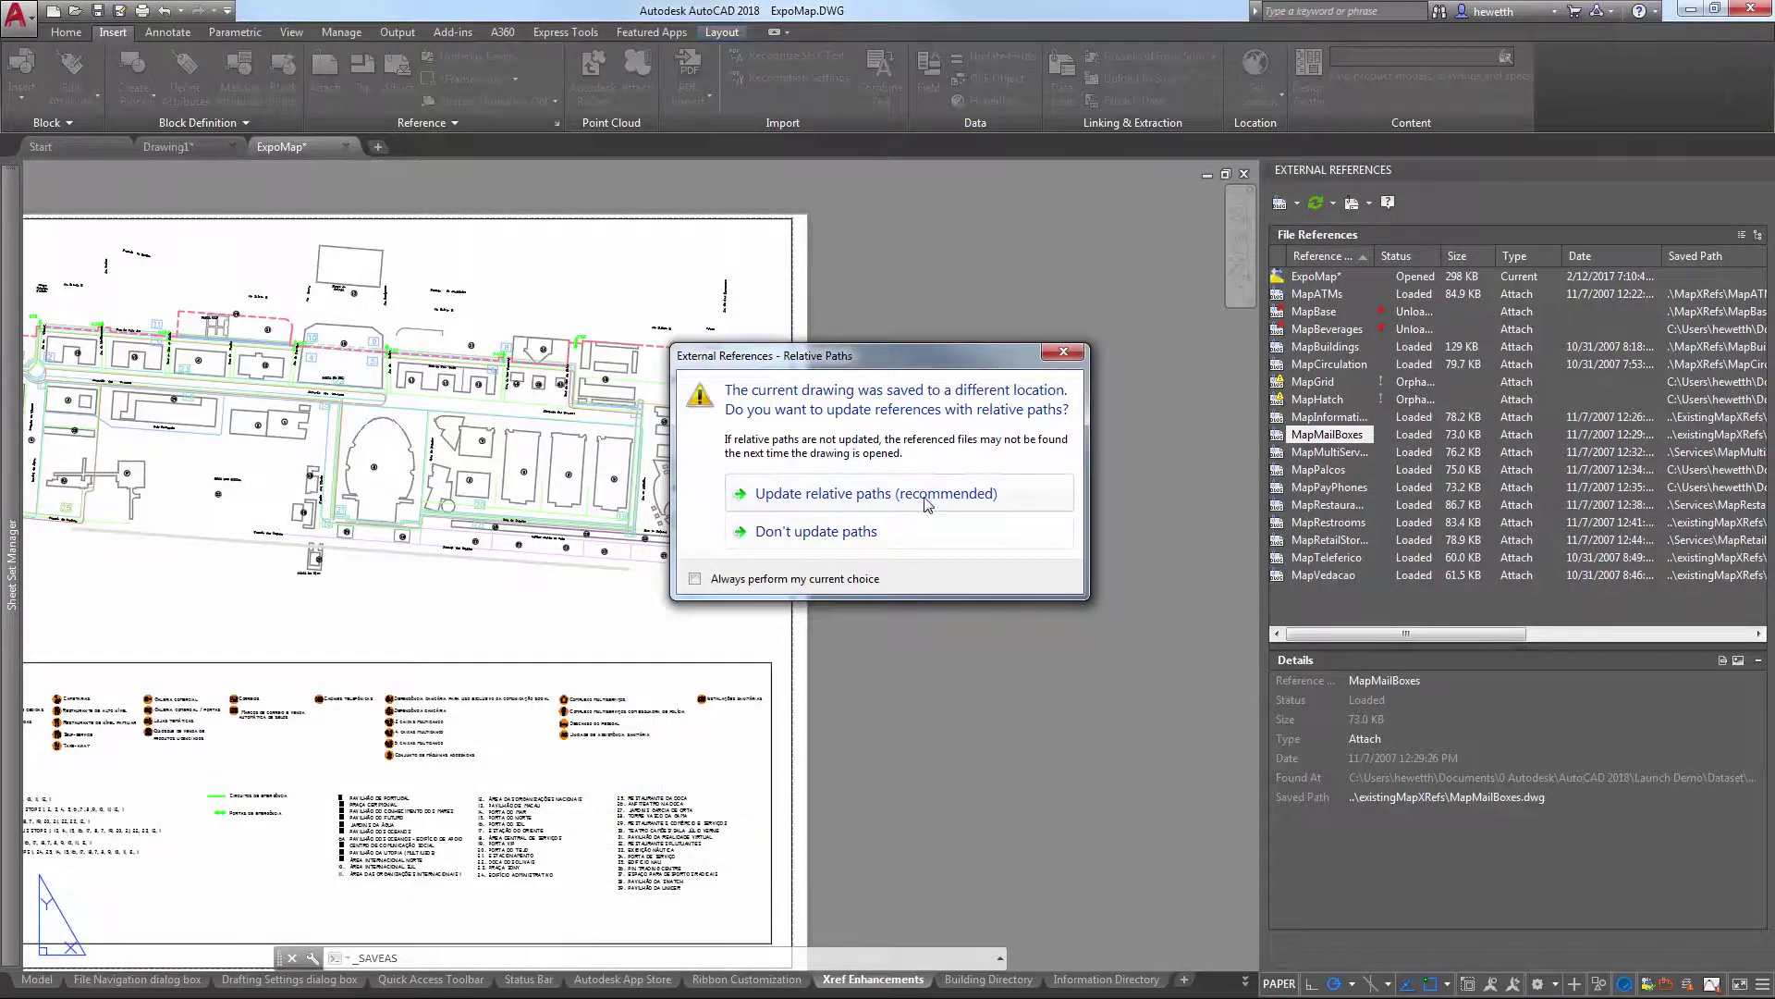
{"action": "left_click", "coordinate": [928, 495]}
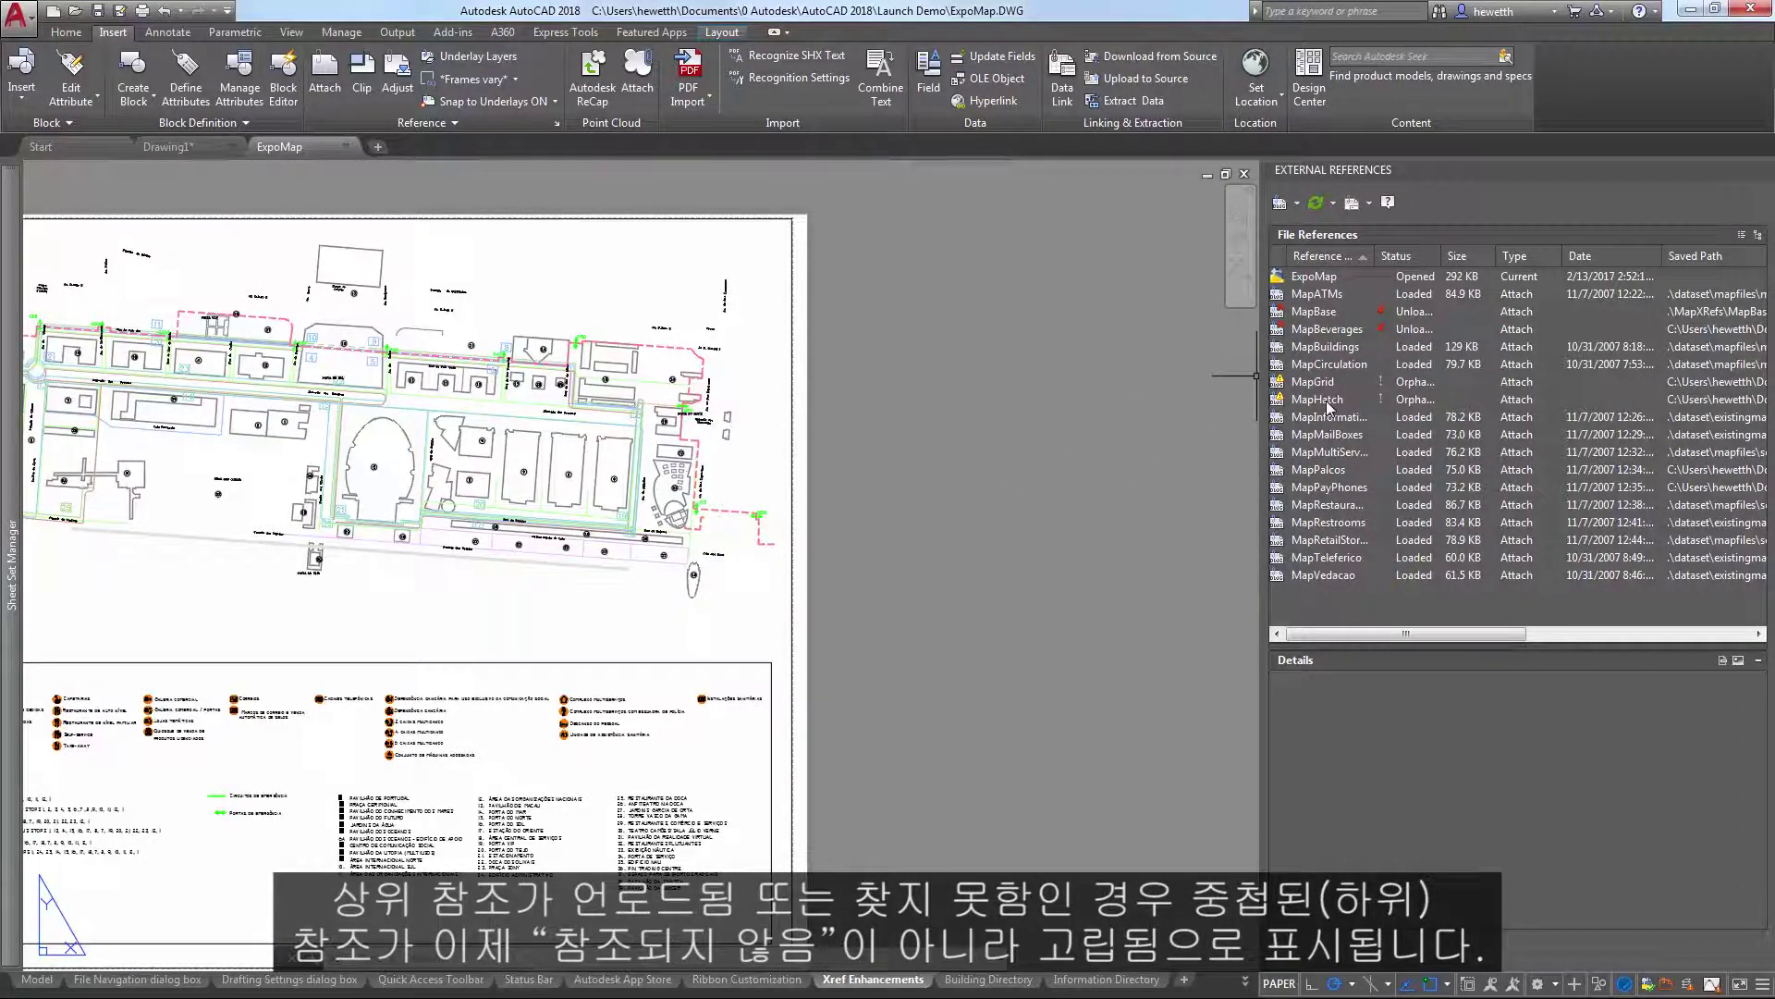
Widen the Status column and view references as a tree, showing orphaned MapGrid and MapHatch under MapBase
{"action": "left_click_drag", "start_coordinate": [1446, 248], "coordinate": [1468, 249]}
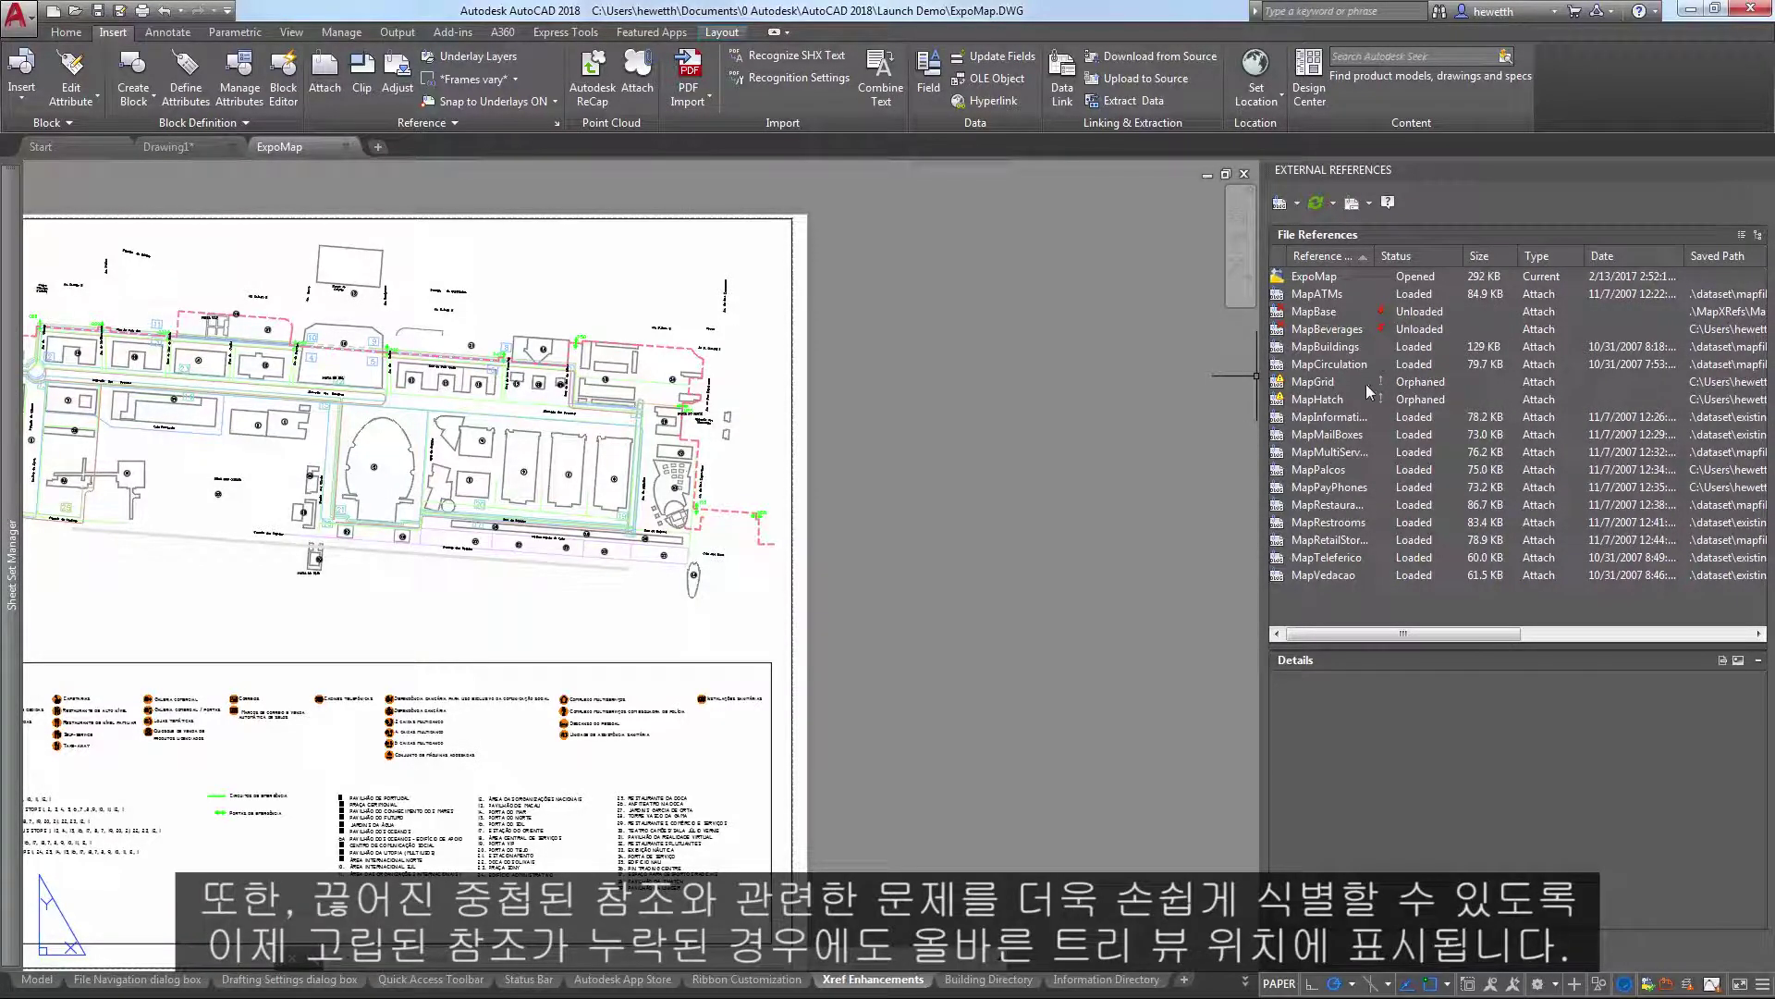
{"action": "left_click", "coordinate": [1758, 238]}
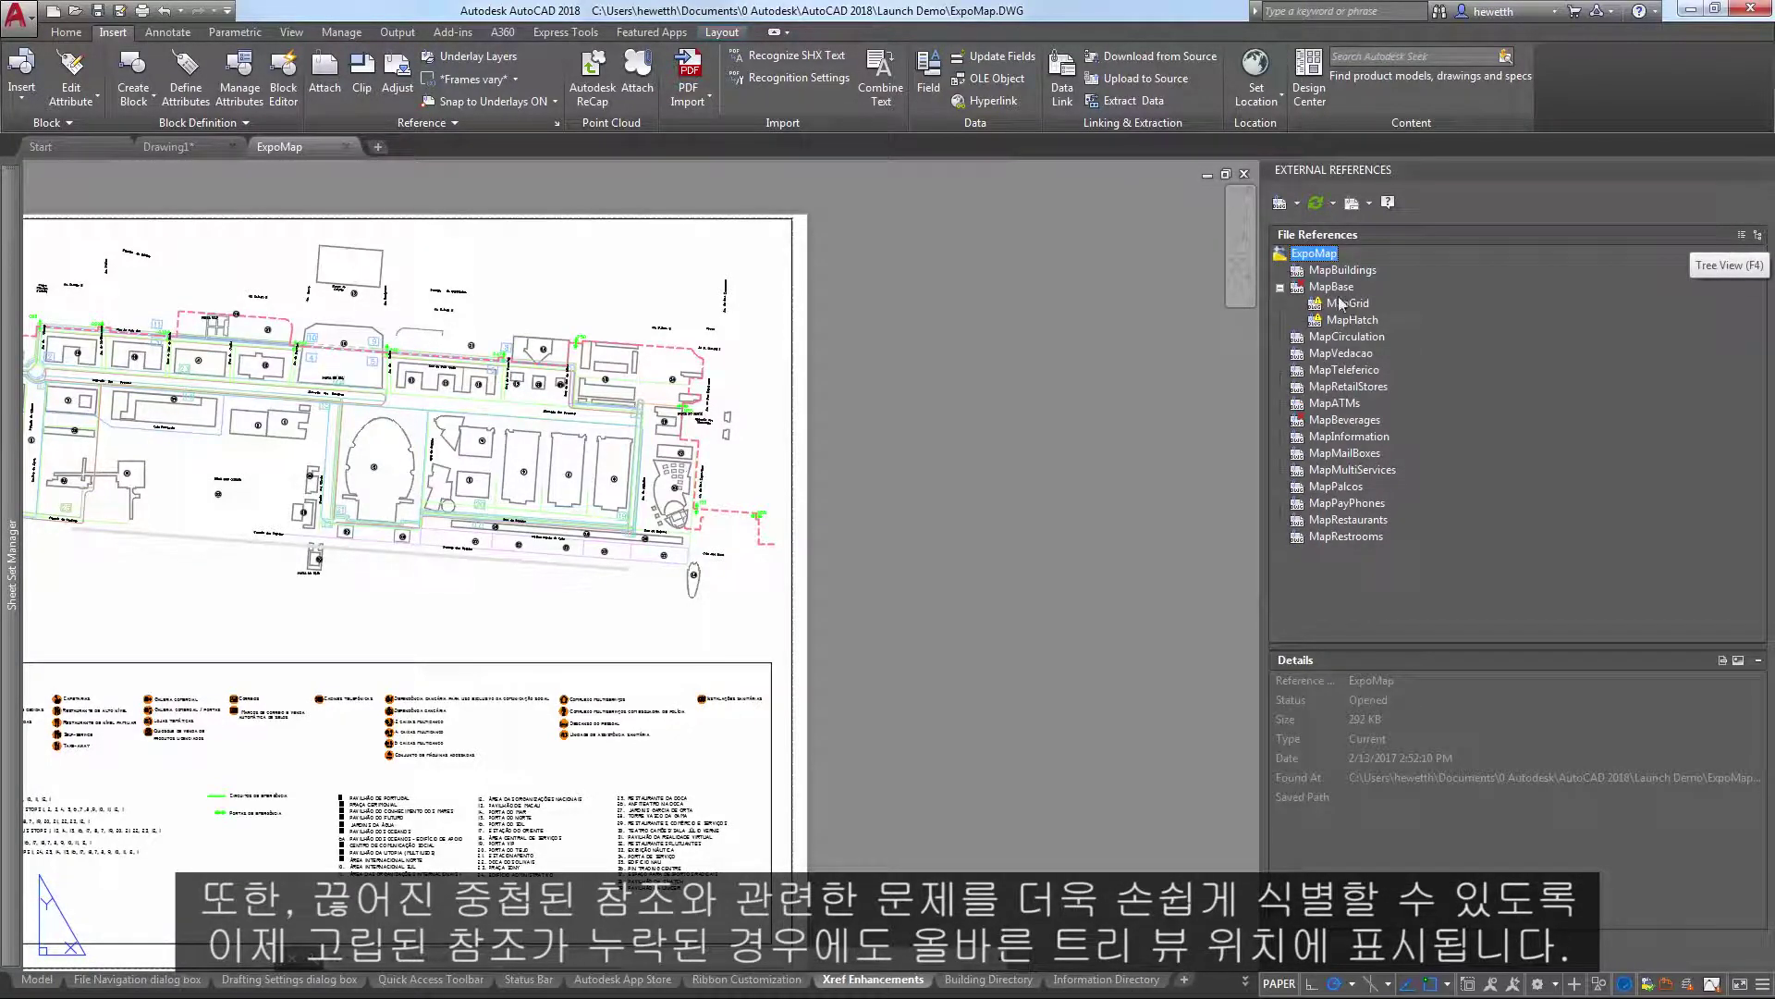
{"action": "mouse_move", "coordinate": [1346, 320]}
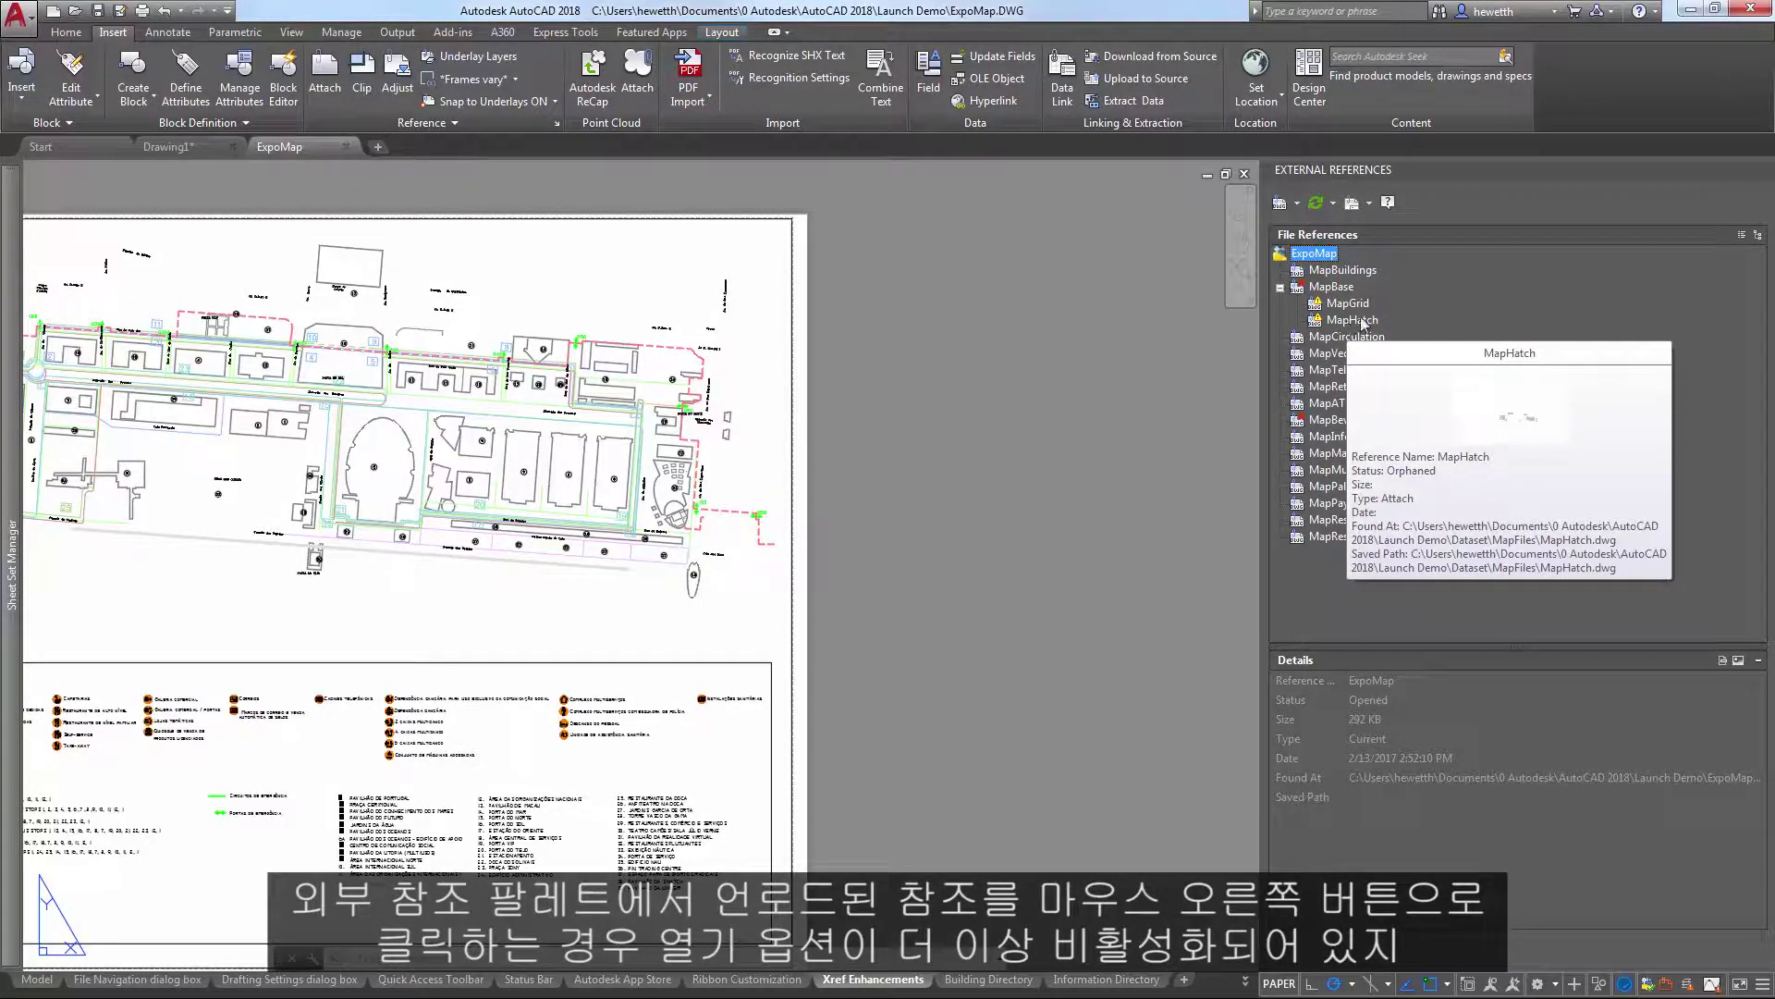
{"action": "left_click", "coordinate": [1740, 235]}
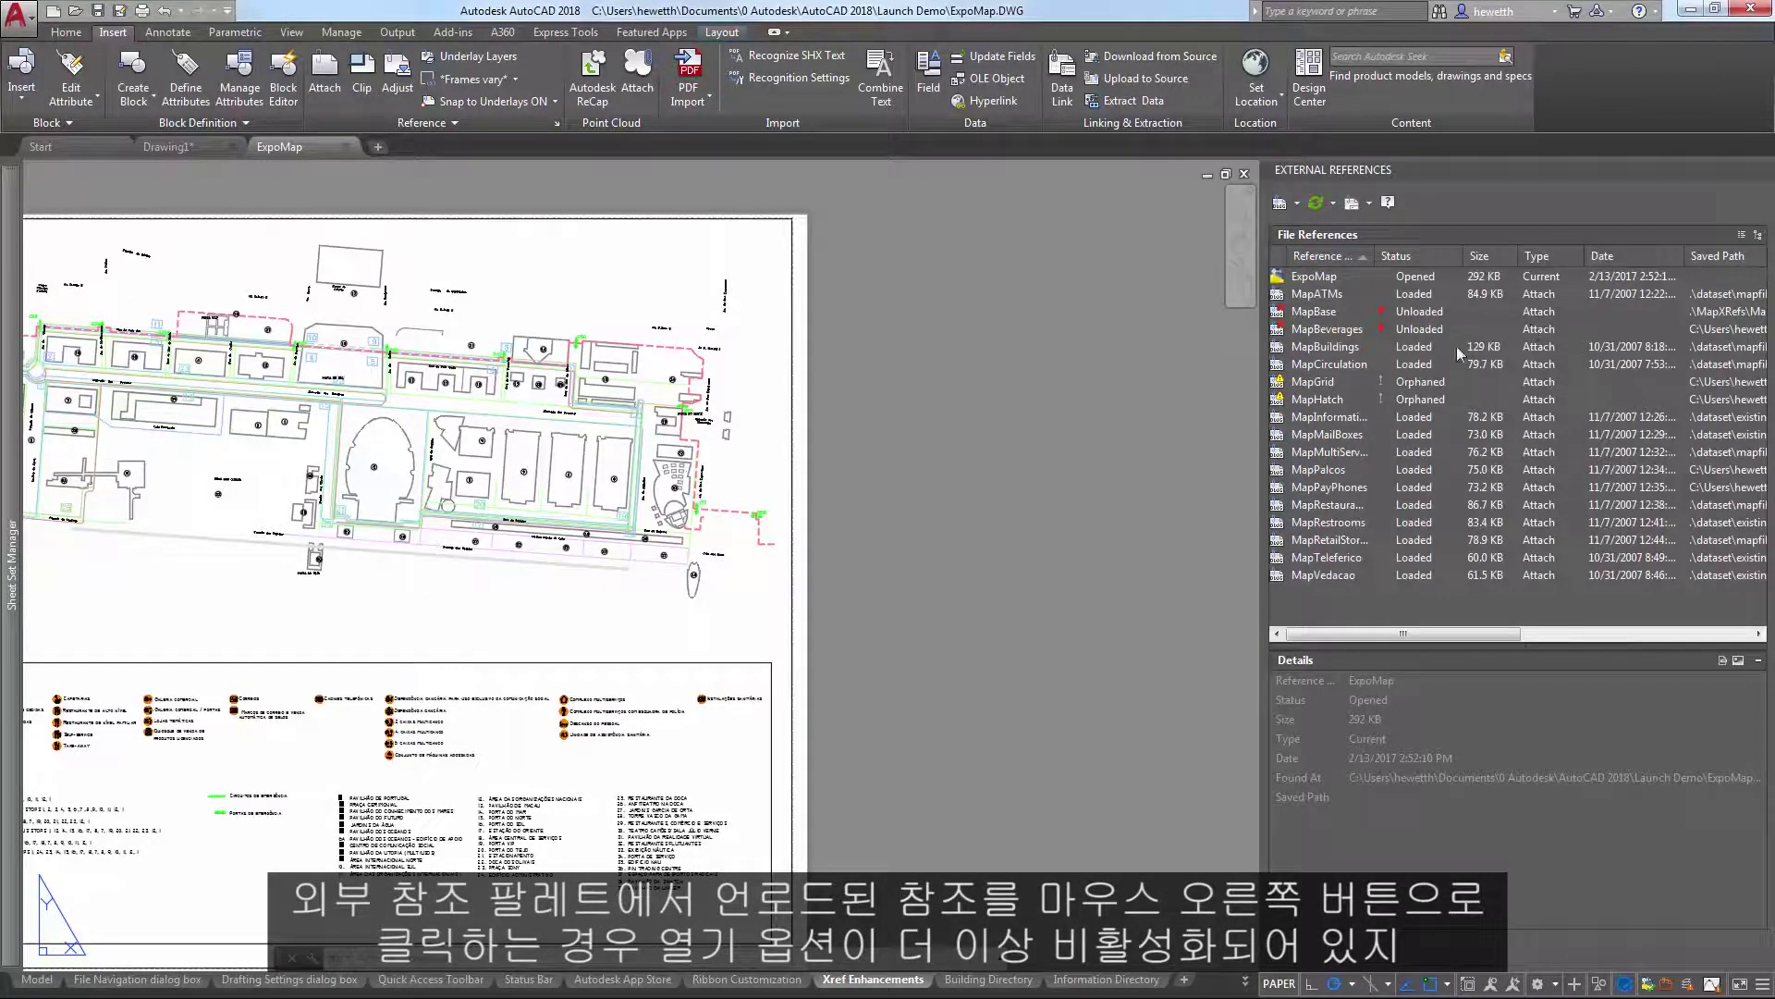
{"action": "left_click", "coordinate": [1332, 330]}
{"action": "right_click", "coordinate": [1334, 335]}
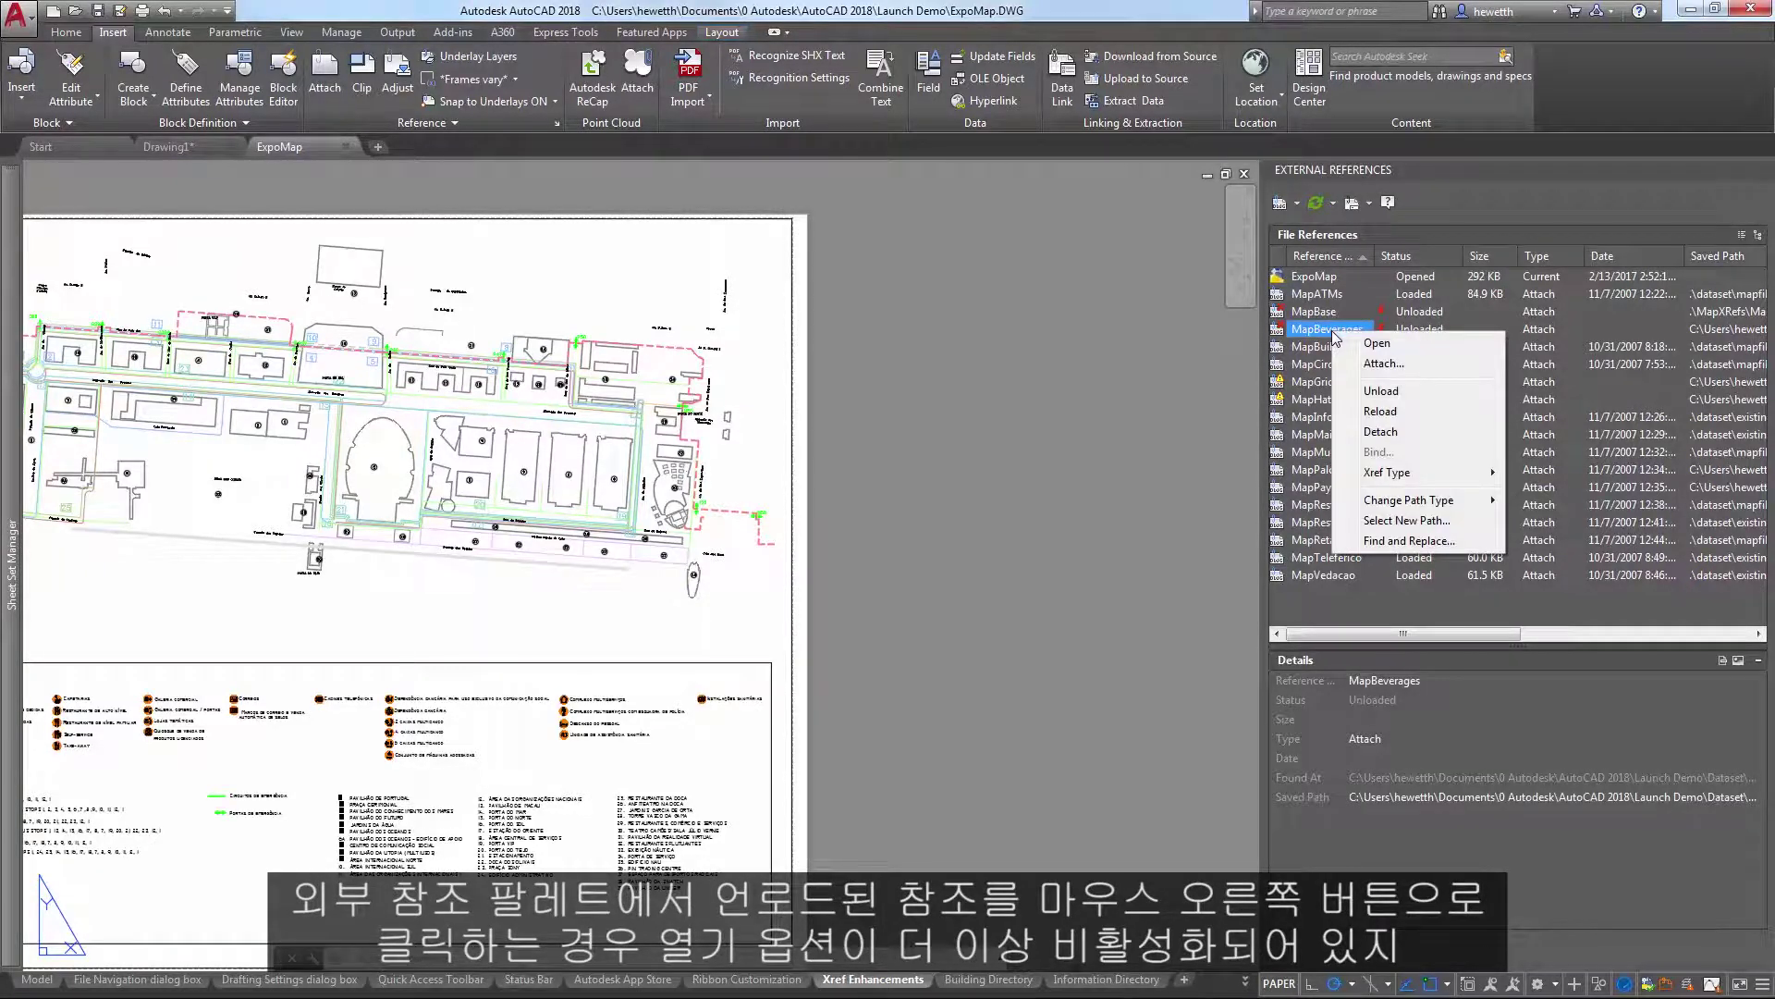
{"action": "left_click", "coordinate": [1420, 345]}
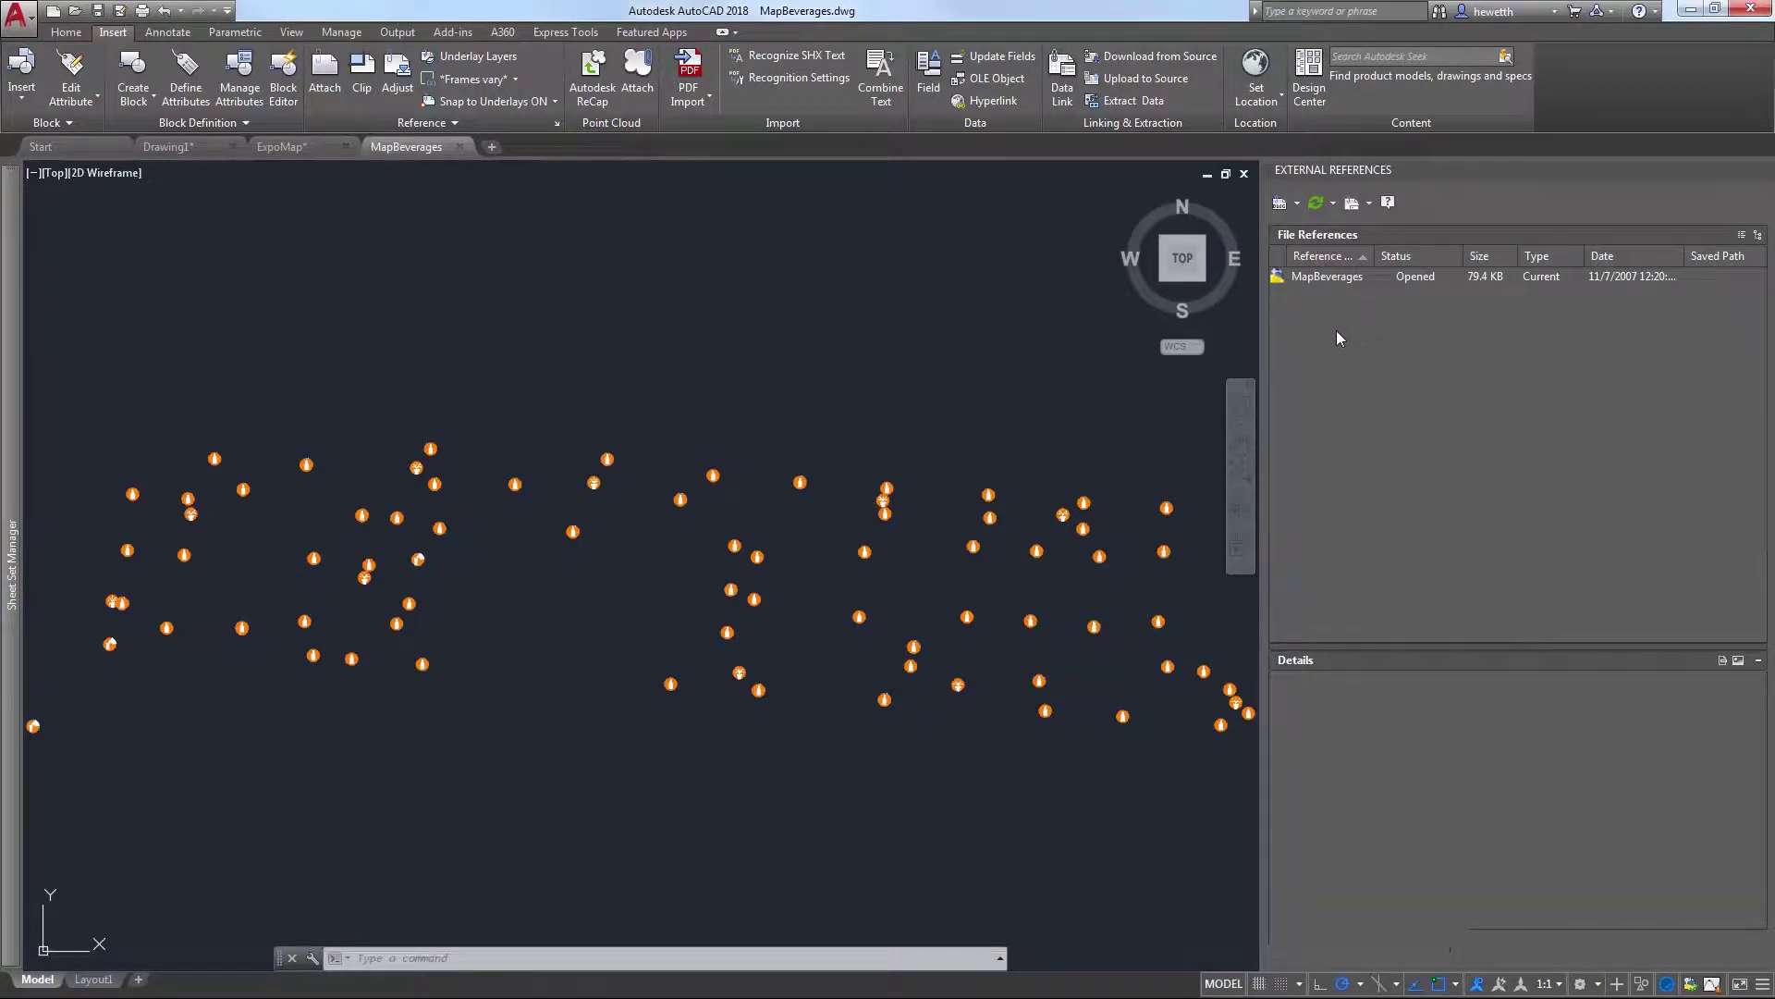
{"action": "left_click", "coordinate": [460, 146]}
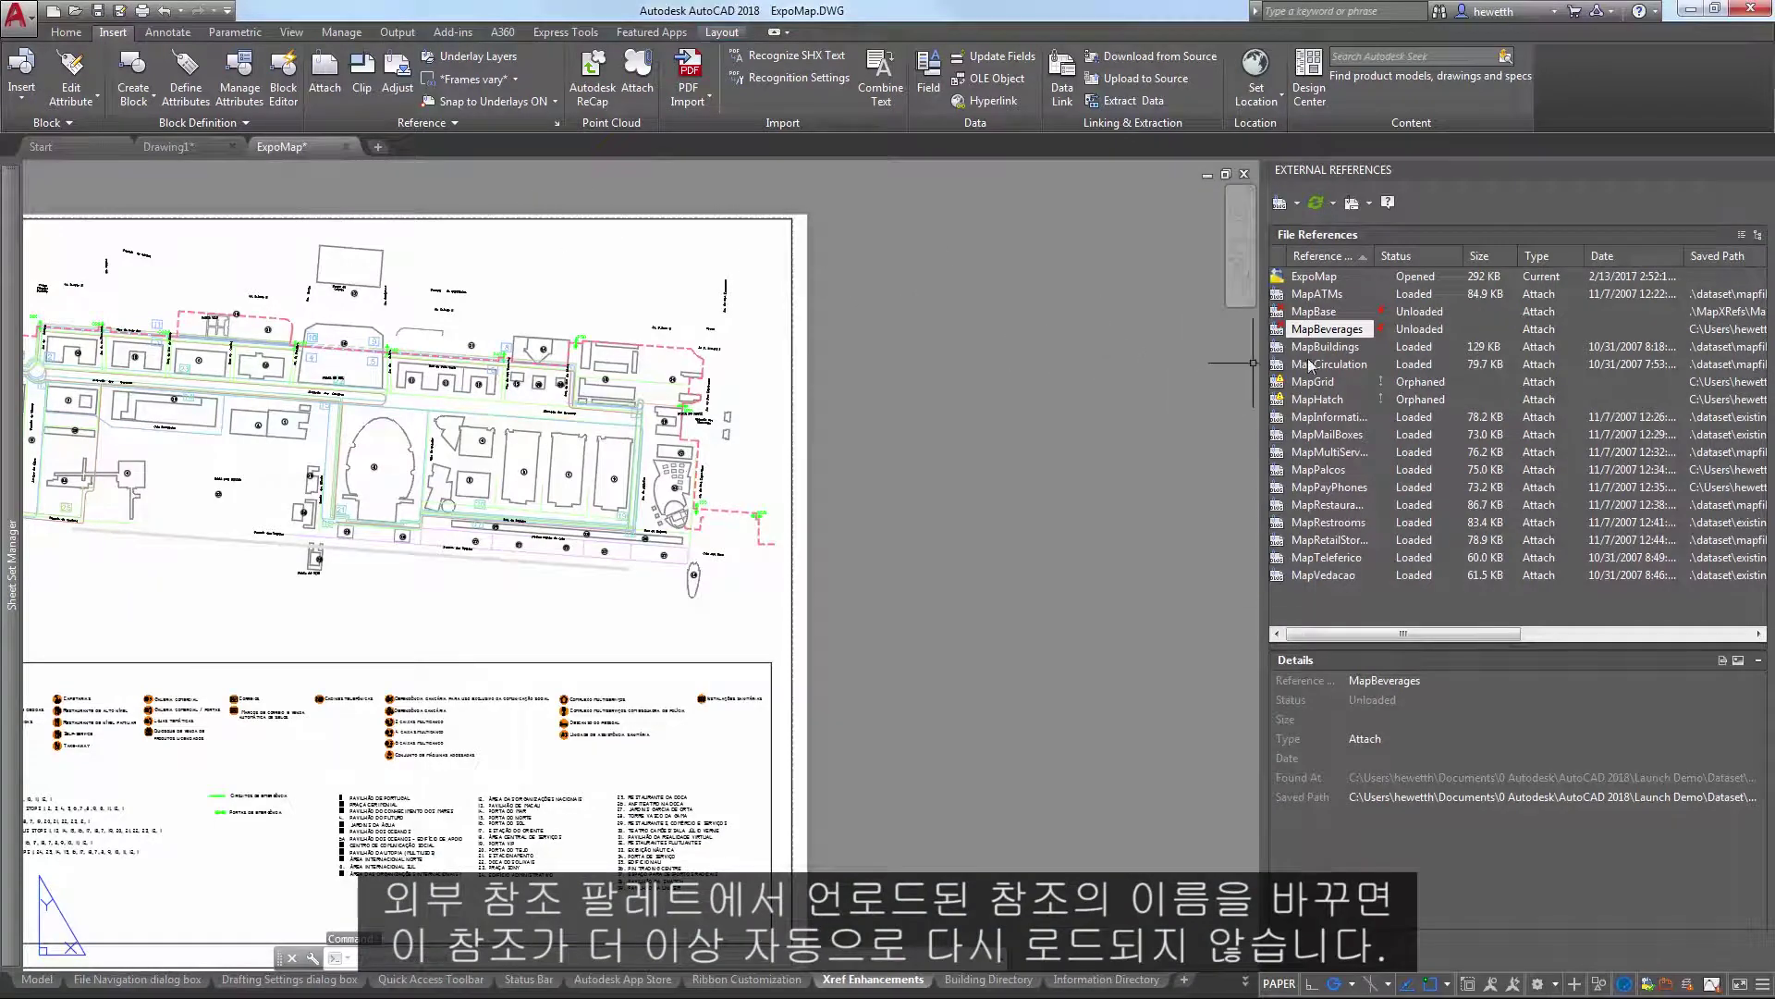
Delete the 'Map' prefix to rename the unloaded MapBeverages reference to Beverages inline
{"action": "left_click", "coordinate": [1322, 329]}
{"action": "left_click_drag", "start_coordinate": [1317, 330], "coordinate": [1298, 329]}
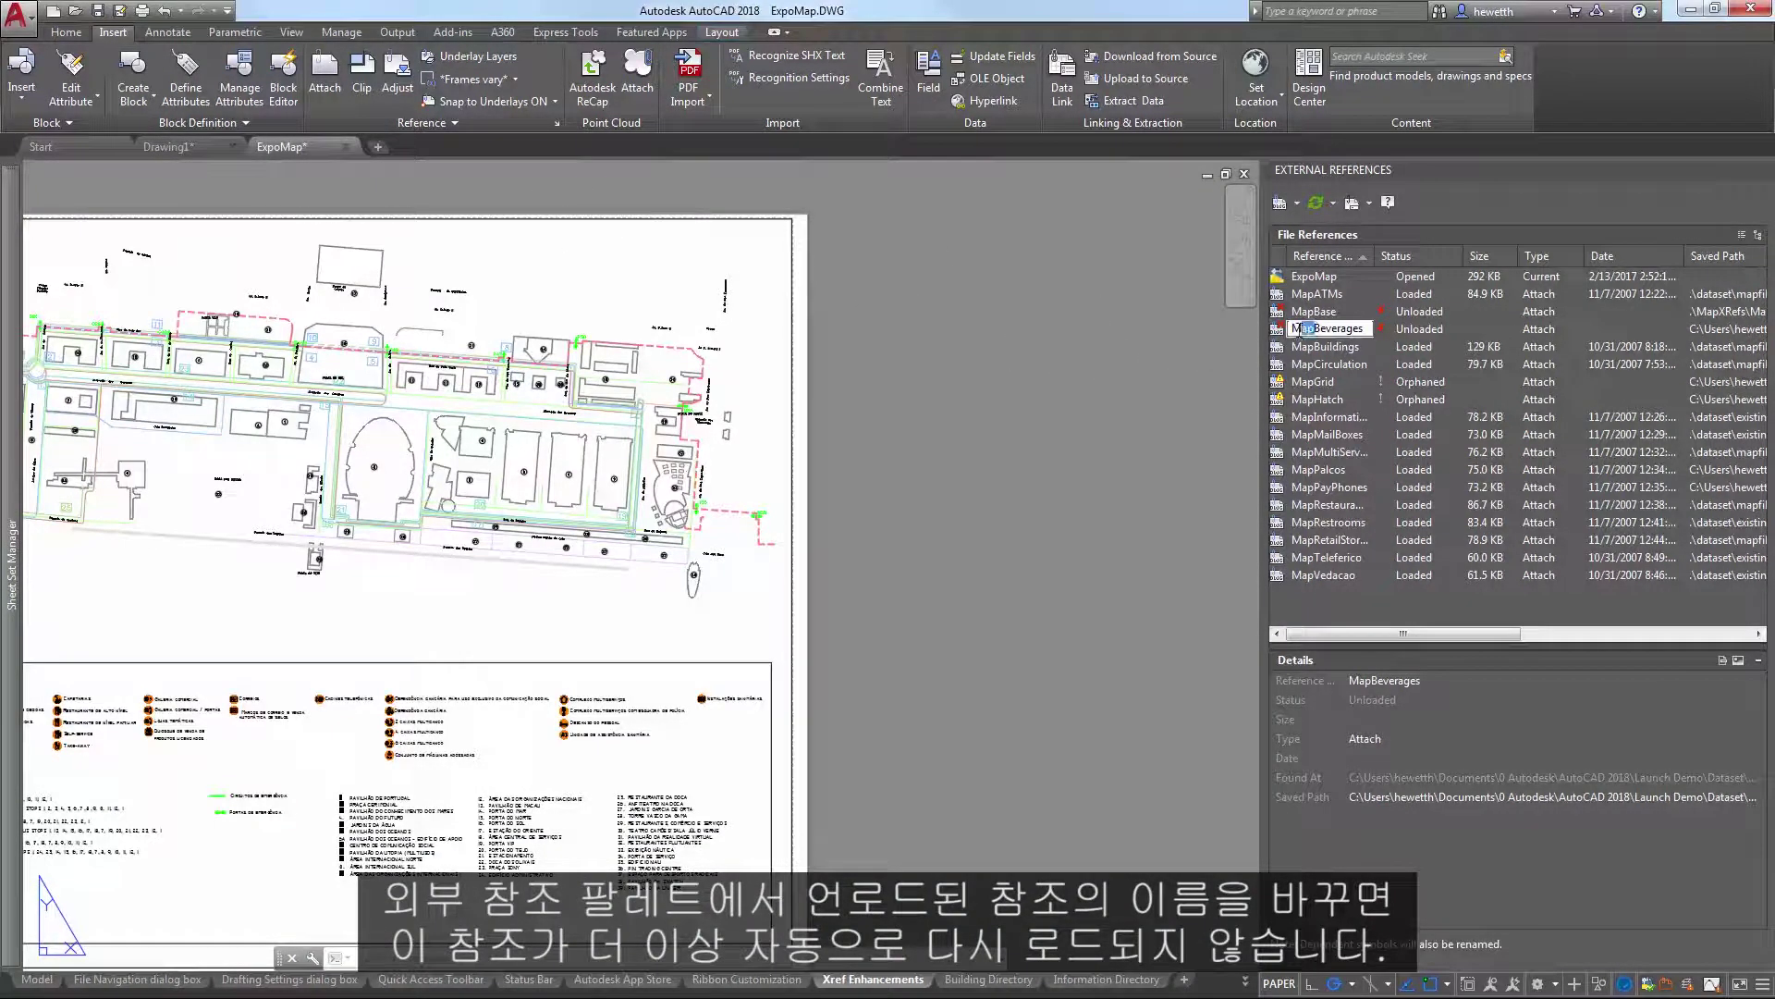
{"action": "key", "text": "BackSpace"}
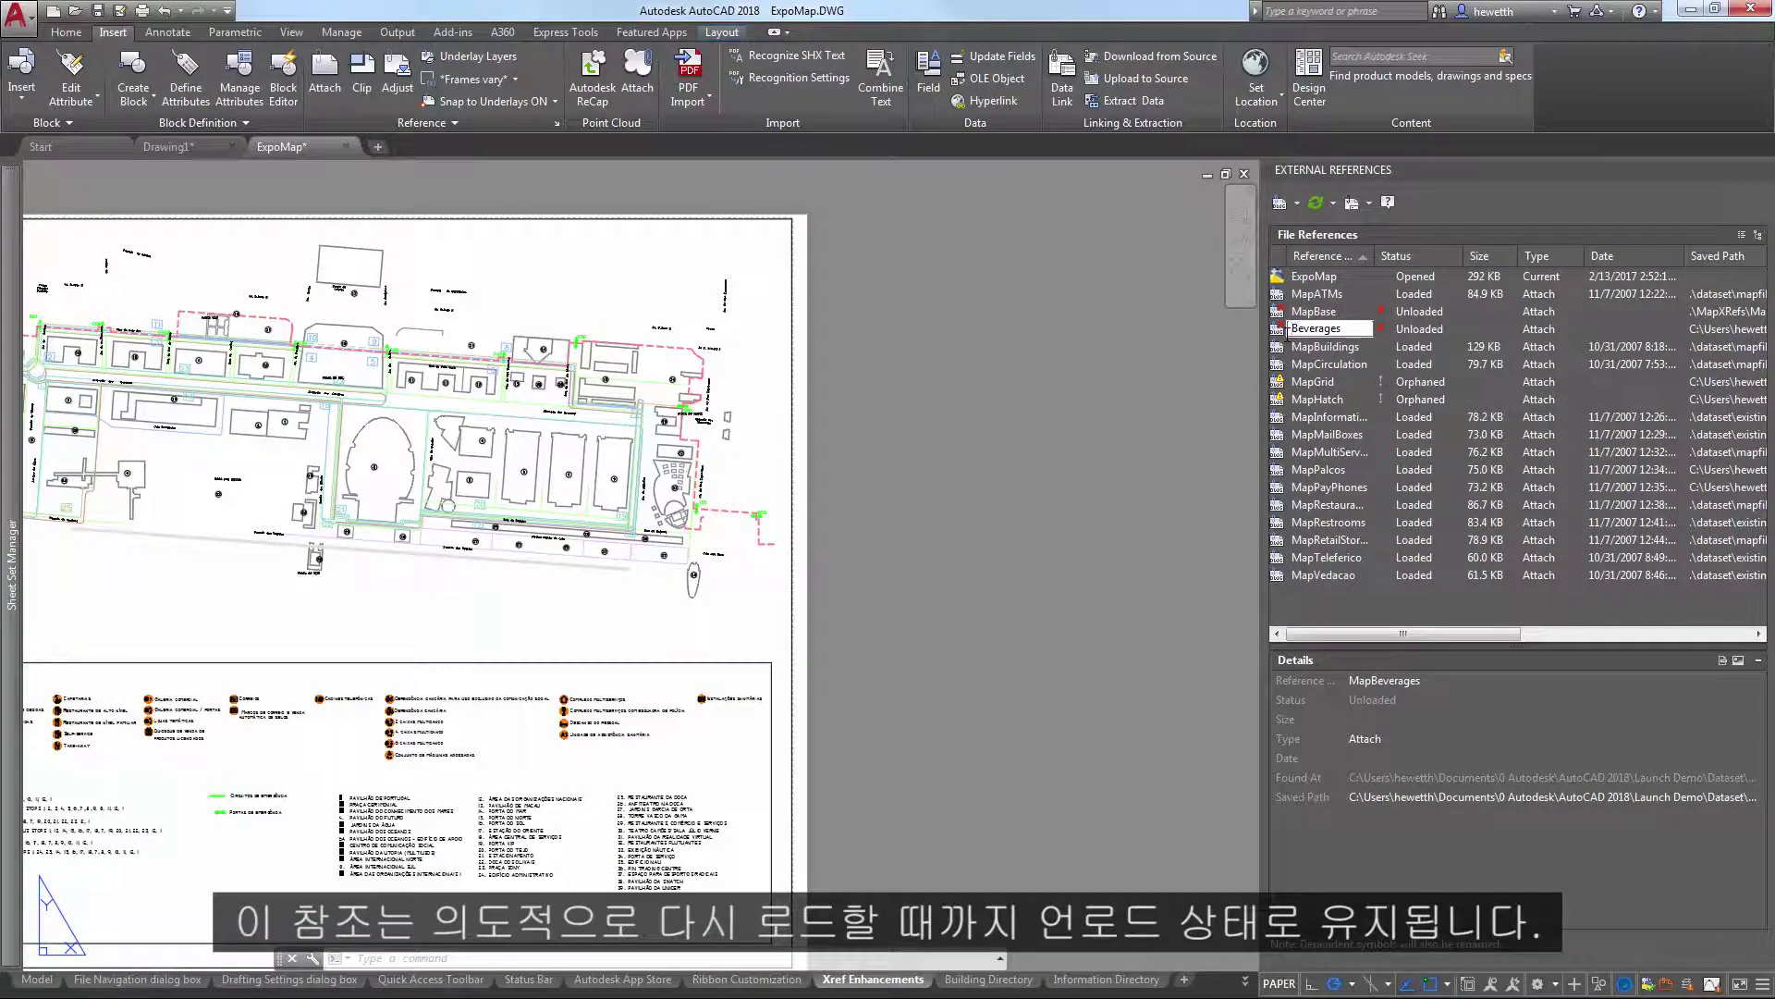
{"action": "key", "text": "Return"}
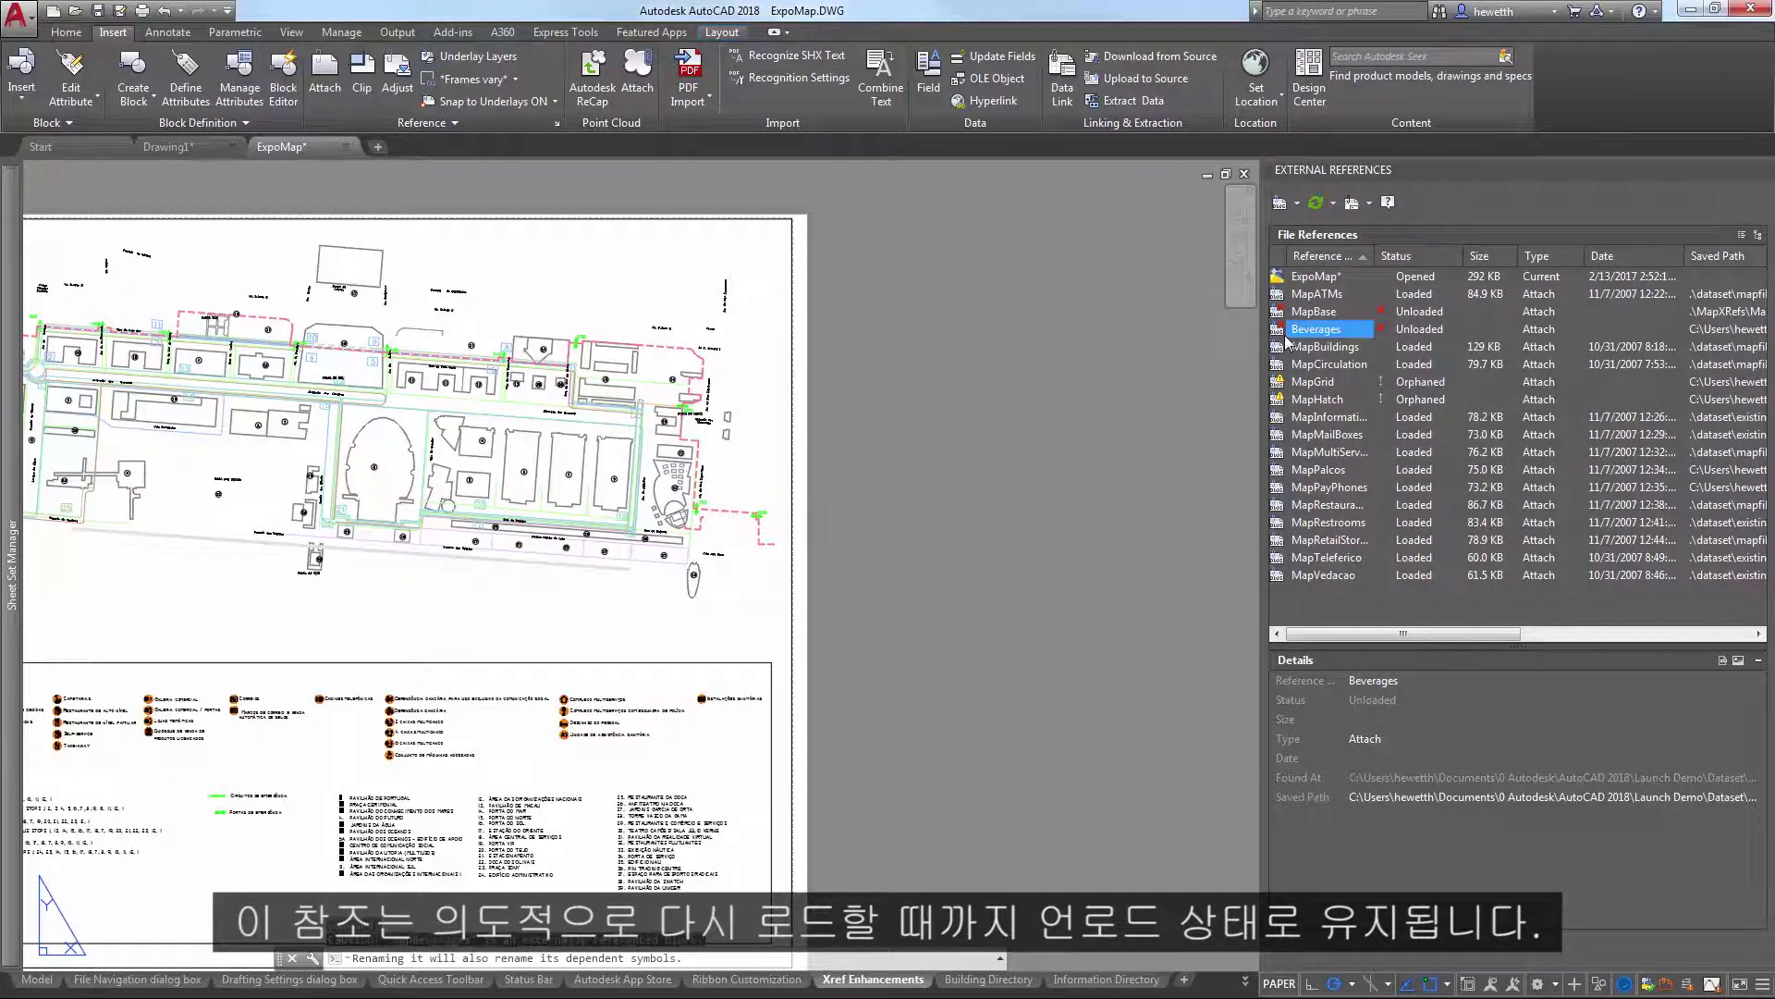
{"action": "left_click", "coordinate": [1355, 366]}
Use the REN command's Blocks list to rename MapCirculation to Circulation
{"action": "type", "text": "REN"}
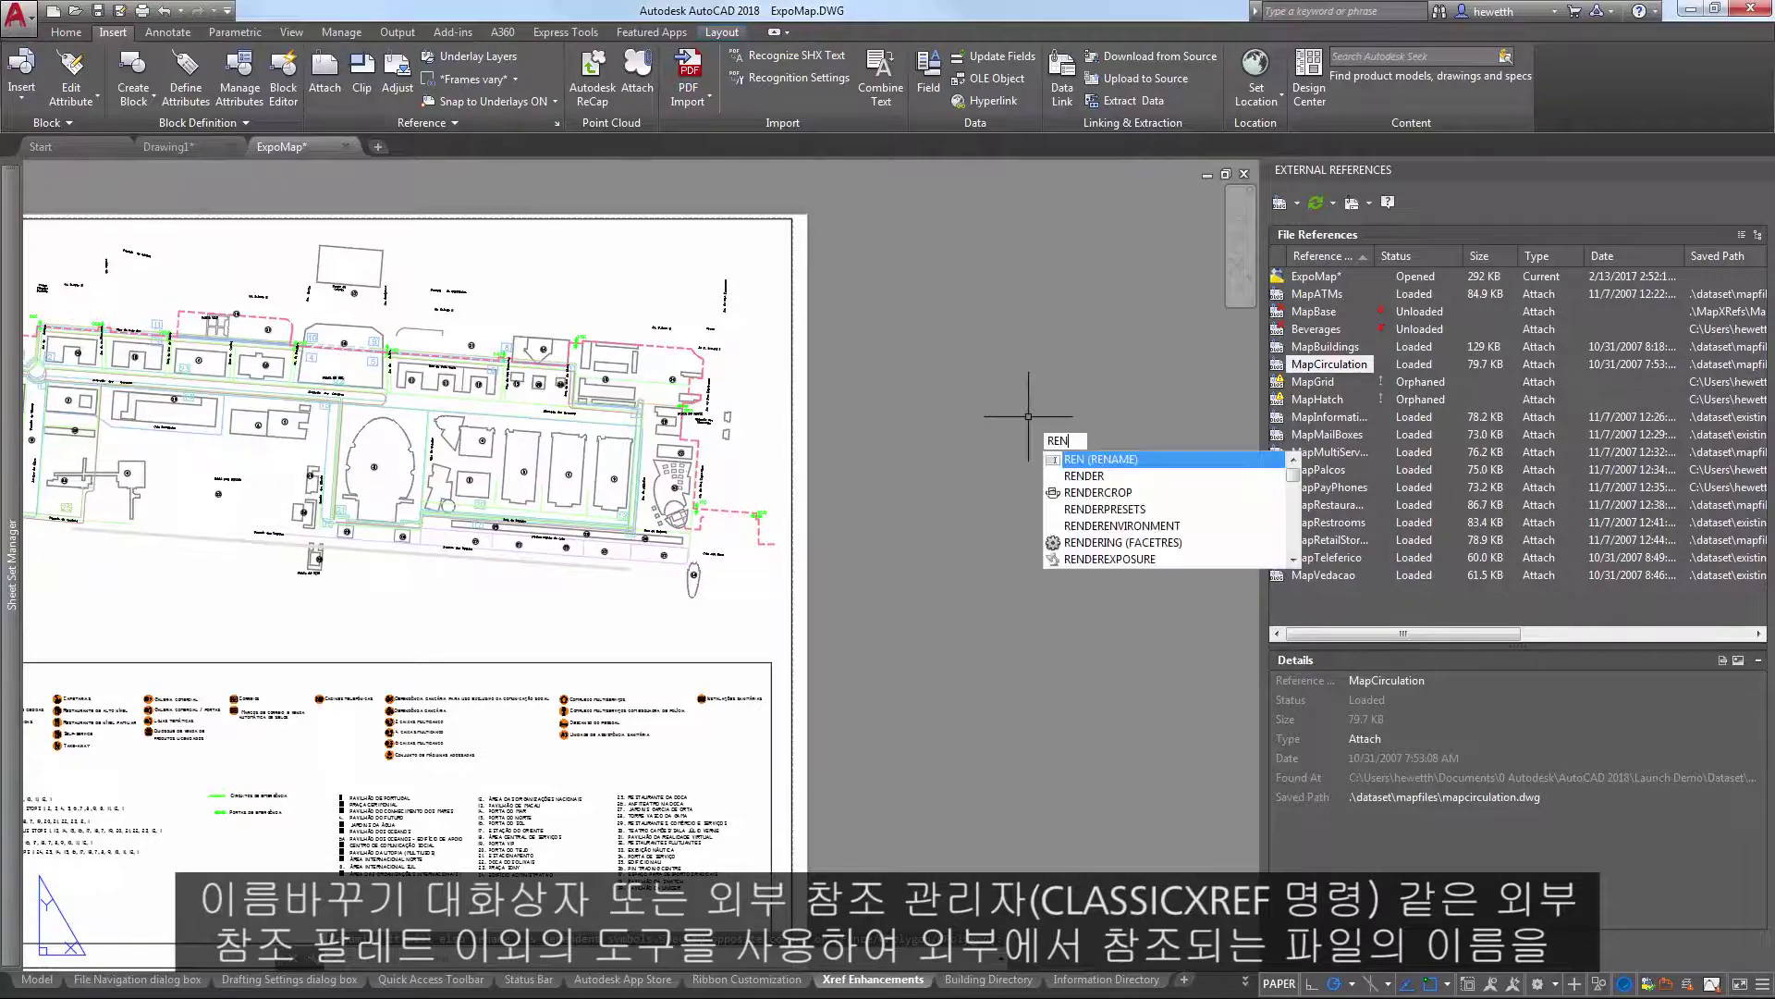
{"action": "key", "text": "Return"}
{"action": "left_click", "coordinate": [804, 395]}
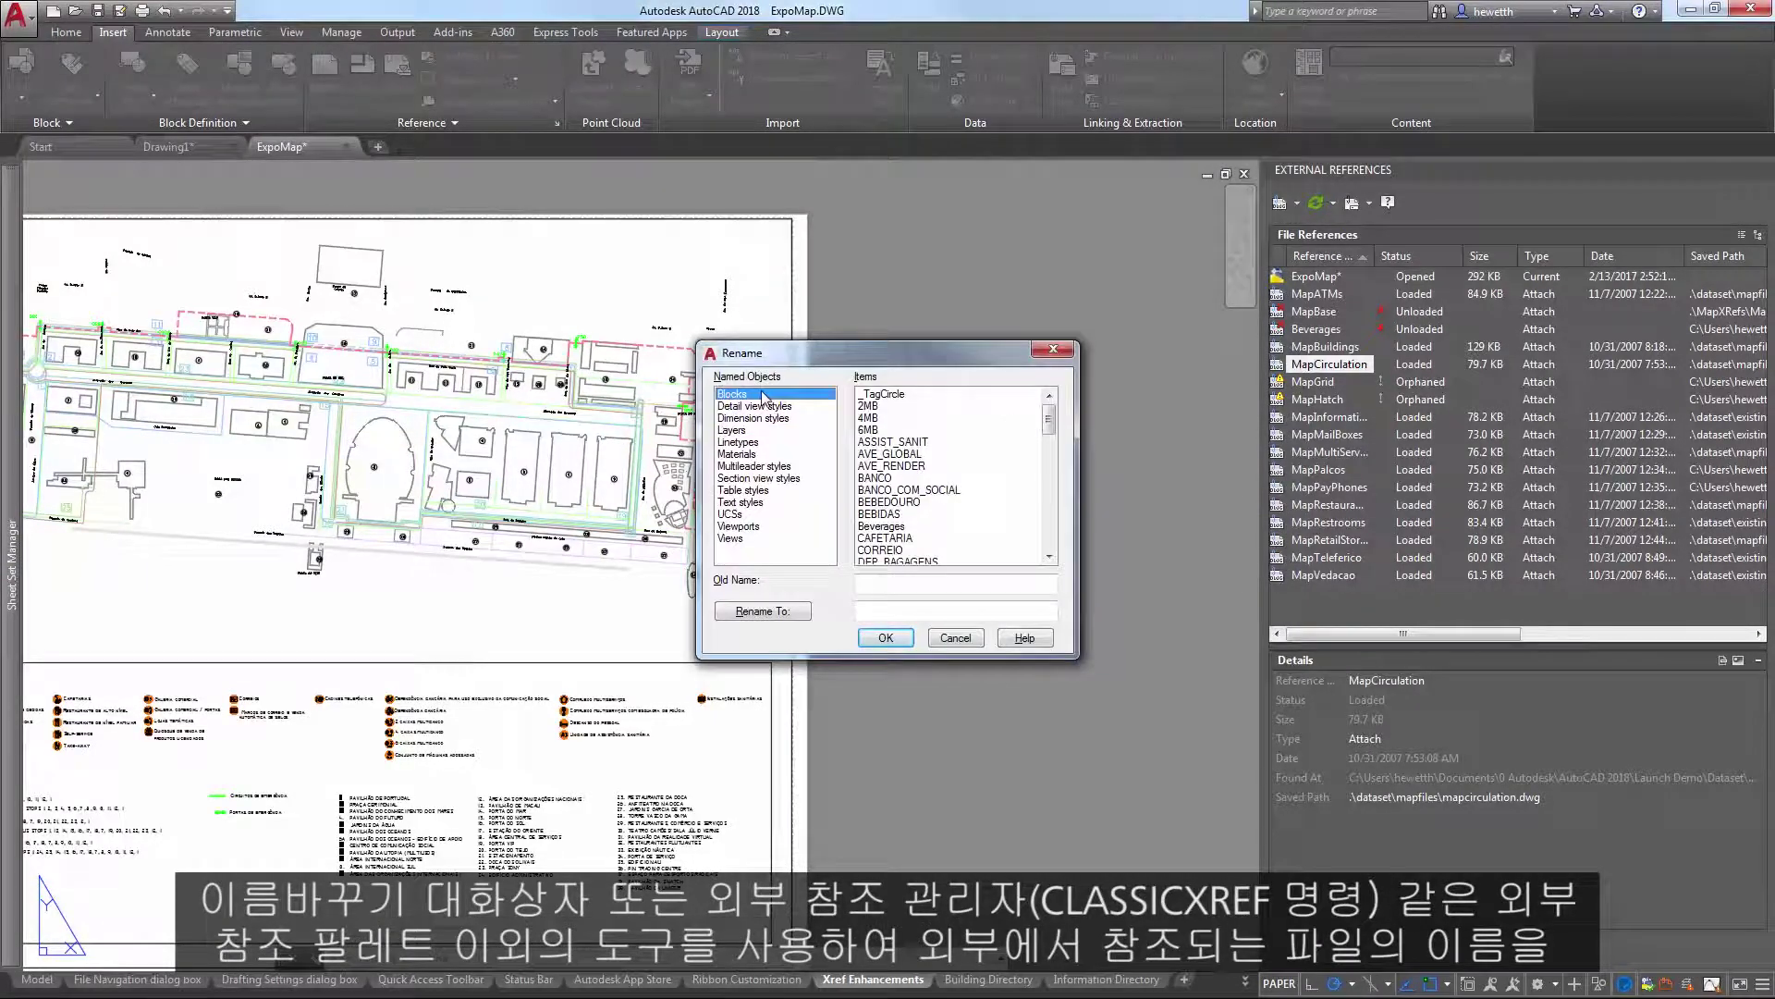
{"action": "left_click_drag", "start_coordinate": [1048, 419], "coordinate": [1042, 476]}
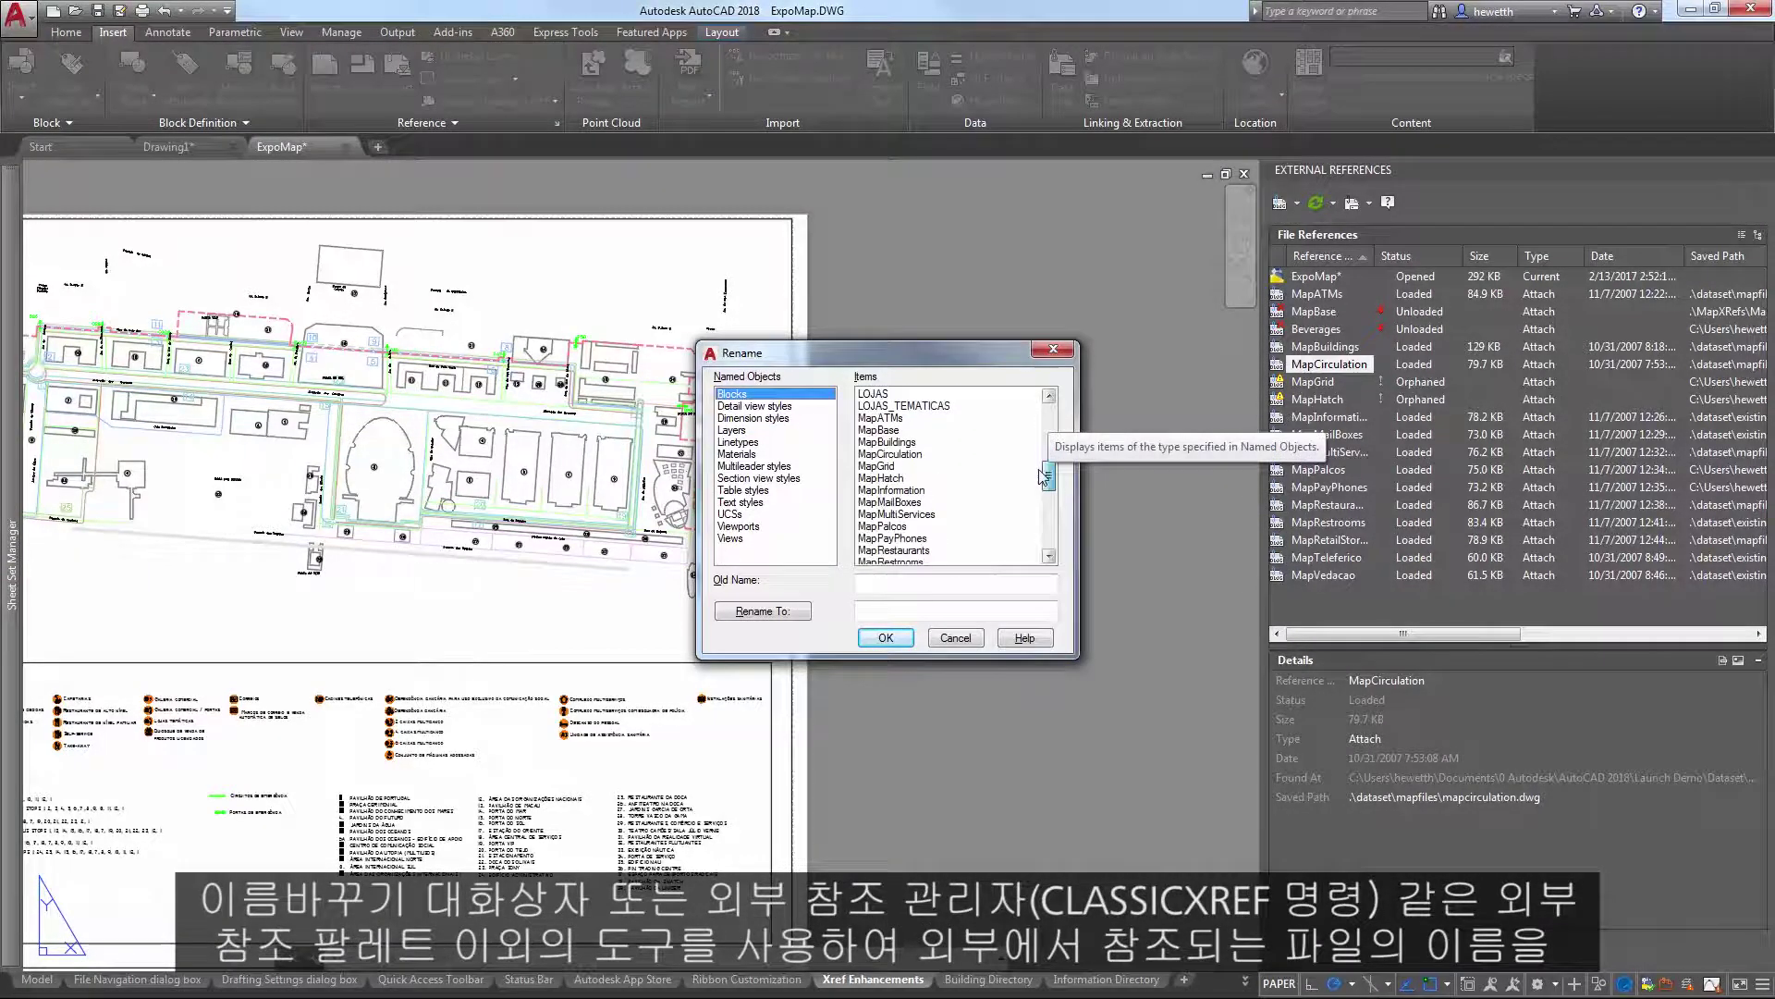
{"action": "left_click", "coordinate": [889, 454]}
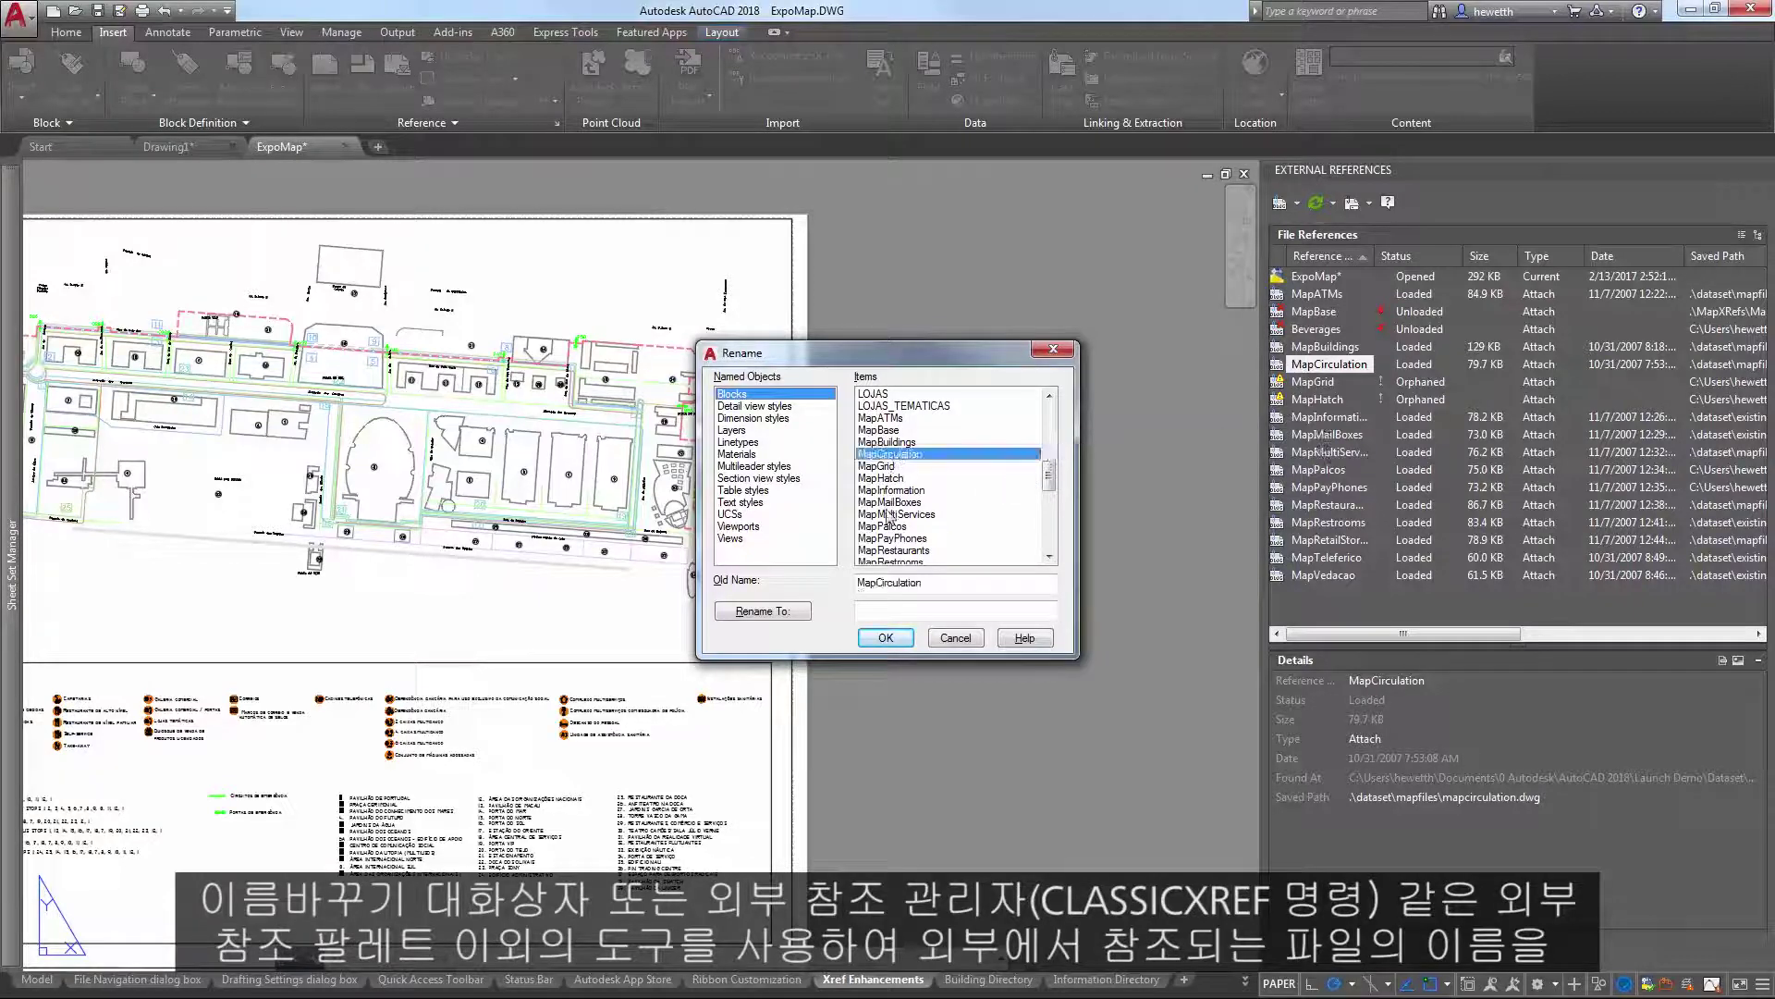
{"action": "left_click_drag", "start_coordinate": [922, 582], "coordinate": [890, 585]}
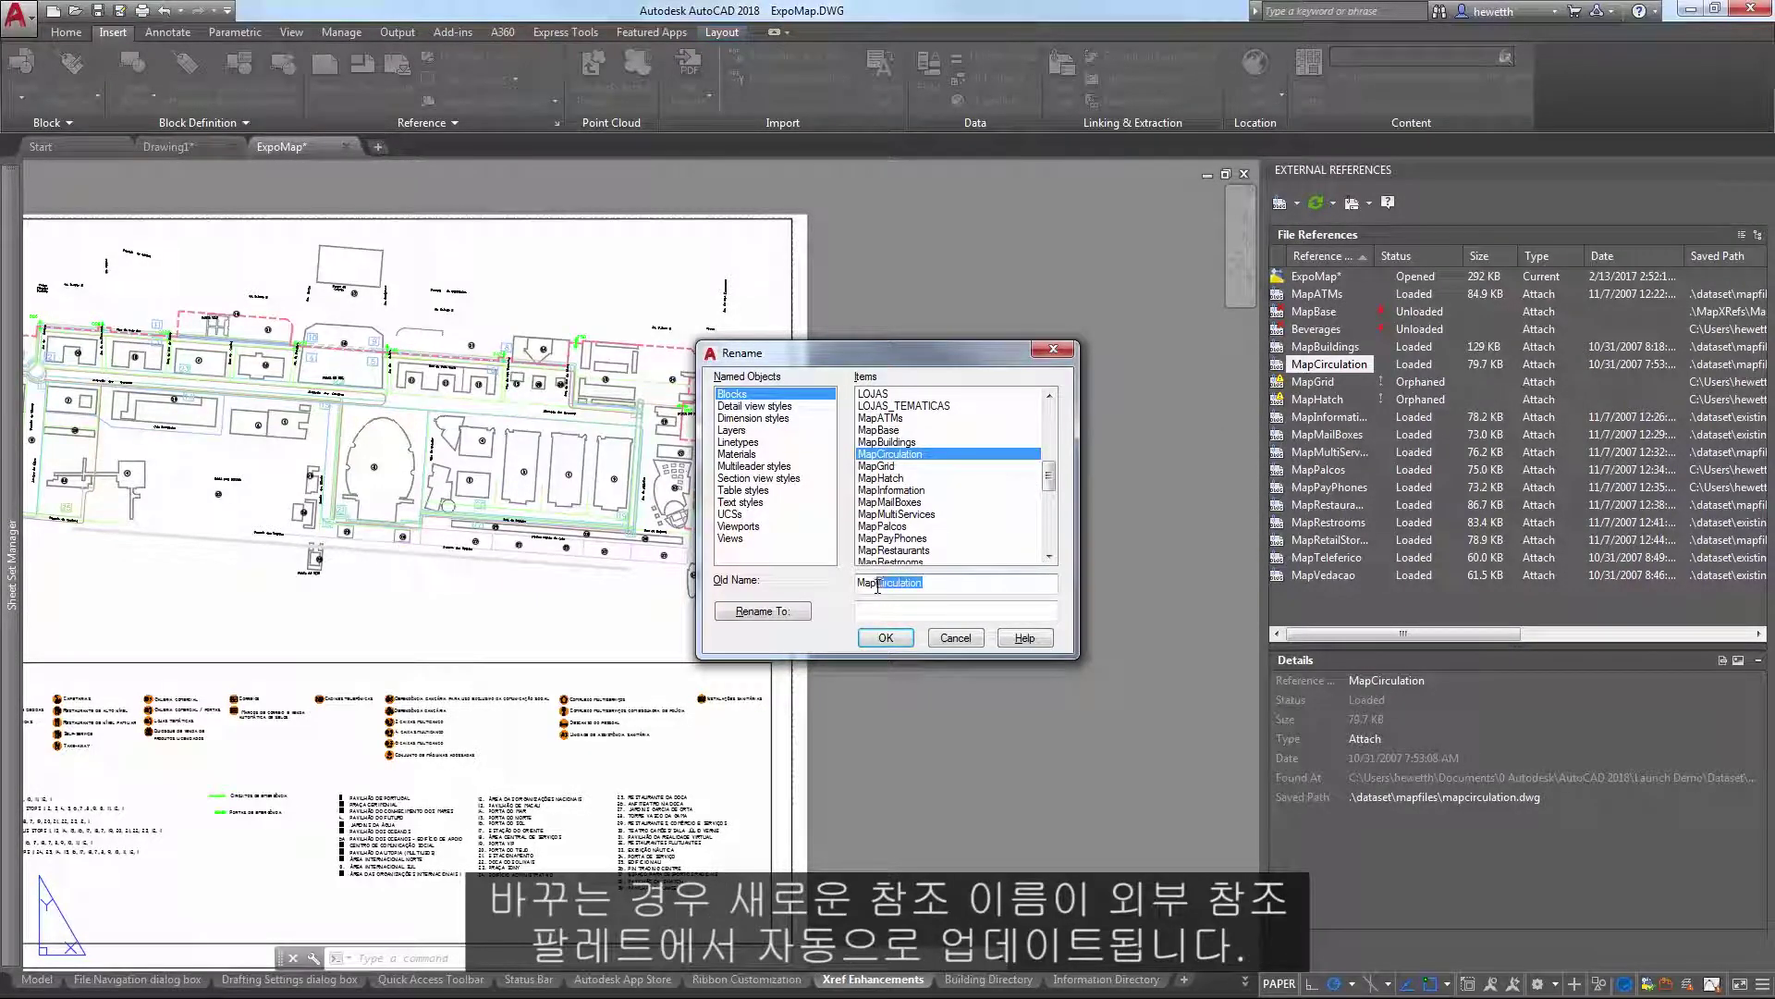
{"action": "left_click", "coordinate": [891, 610]}
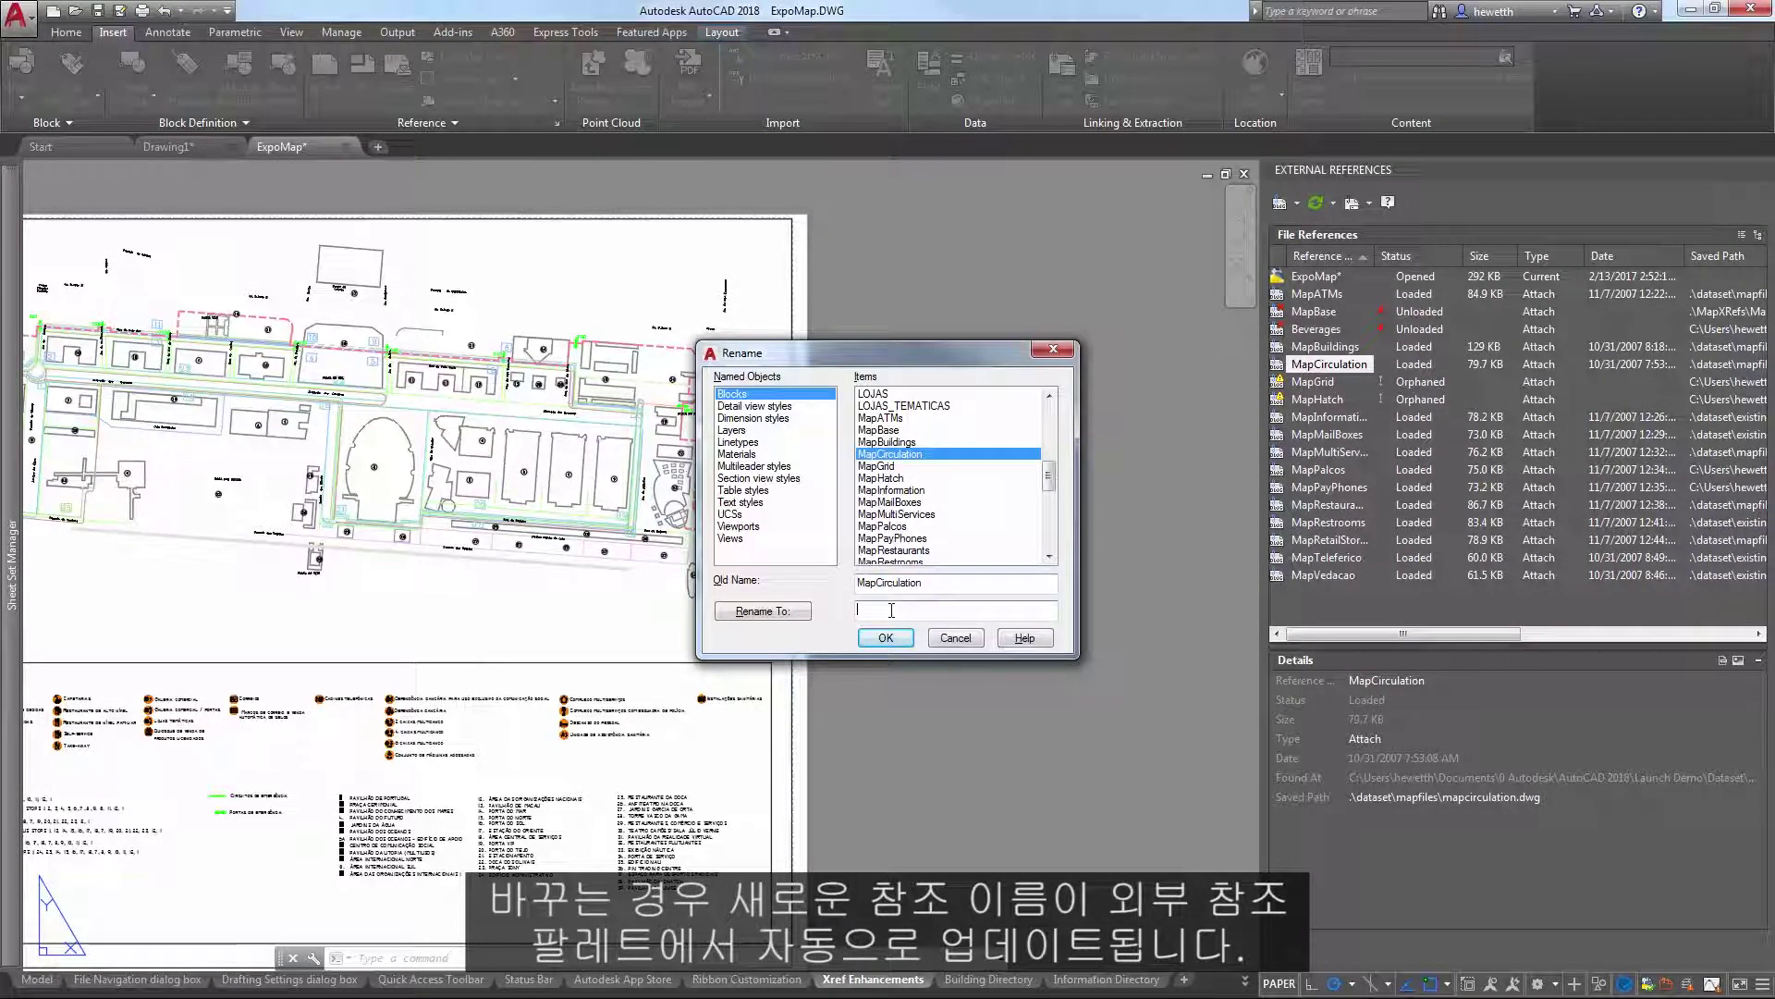
{"action": "type", "text": "Circulation"}
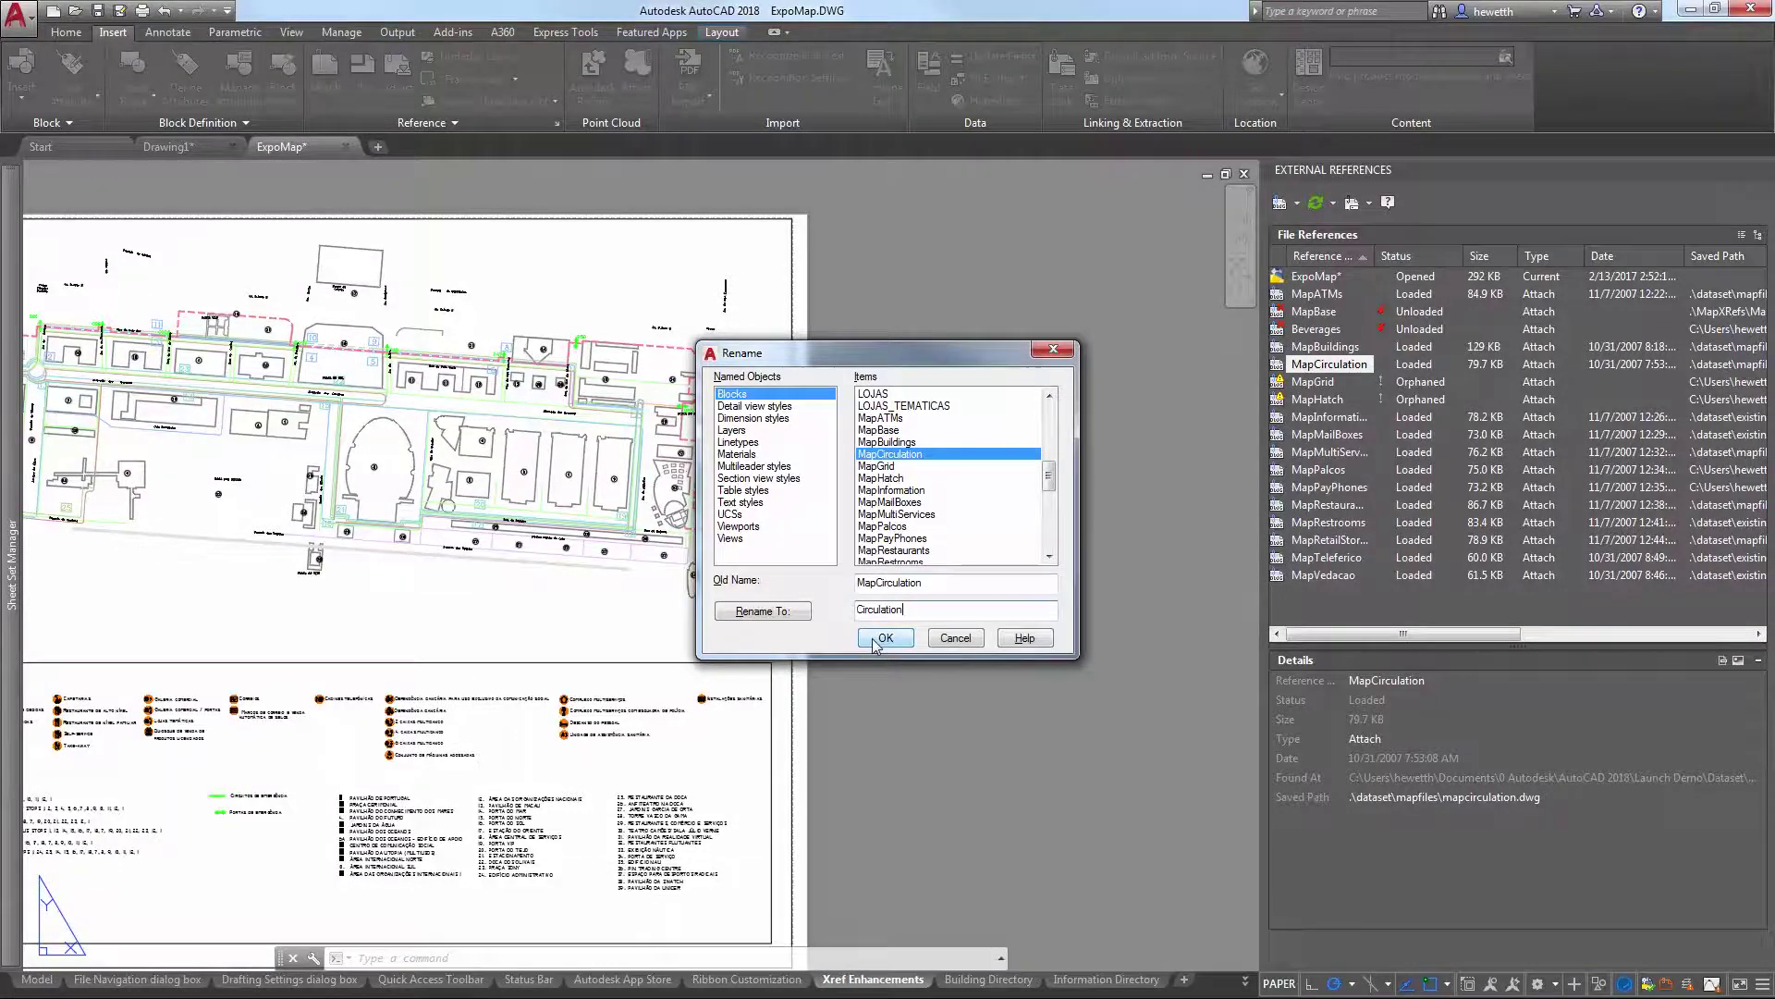
{"action": "left_click", "coordinate": [877, 638]}
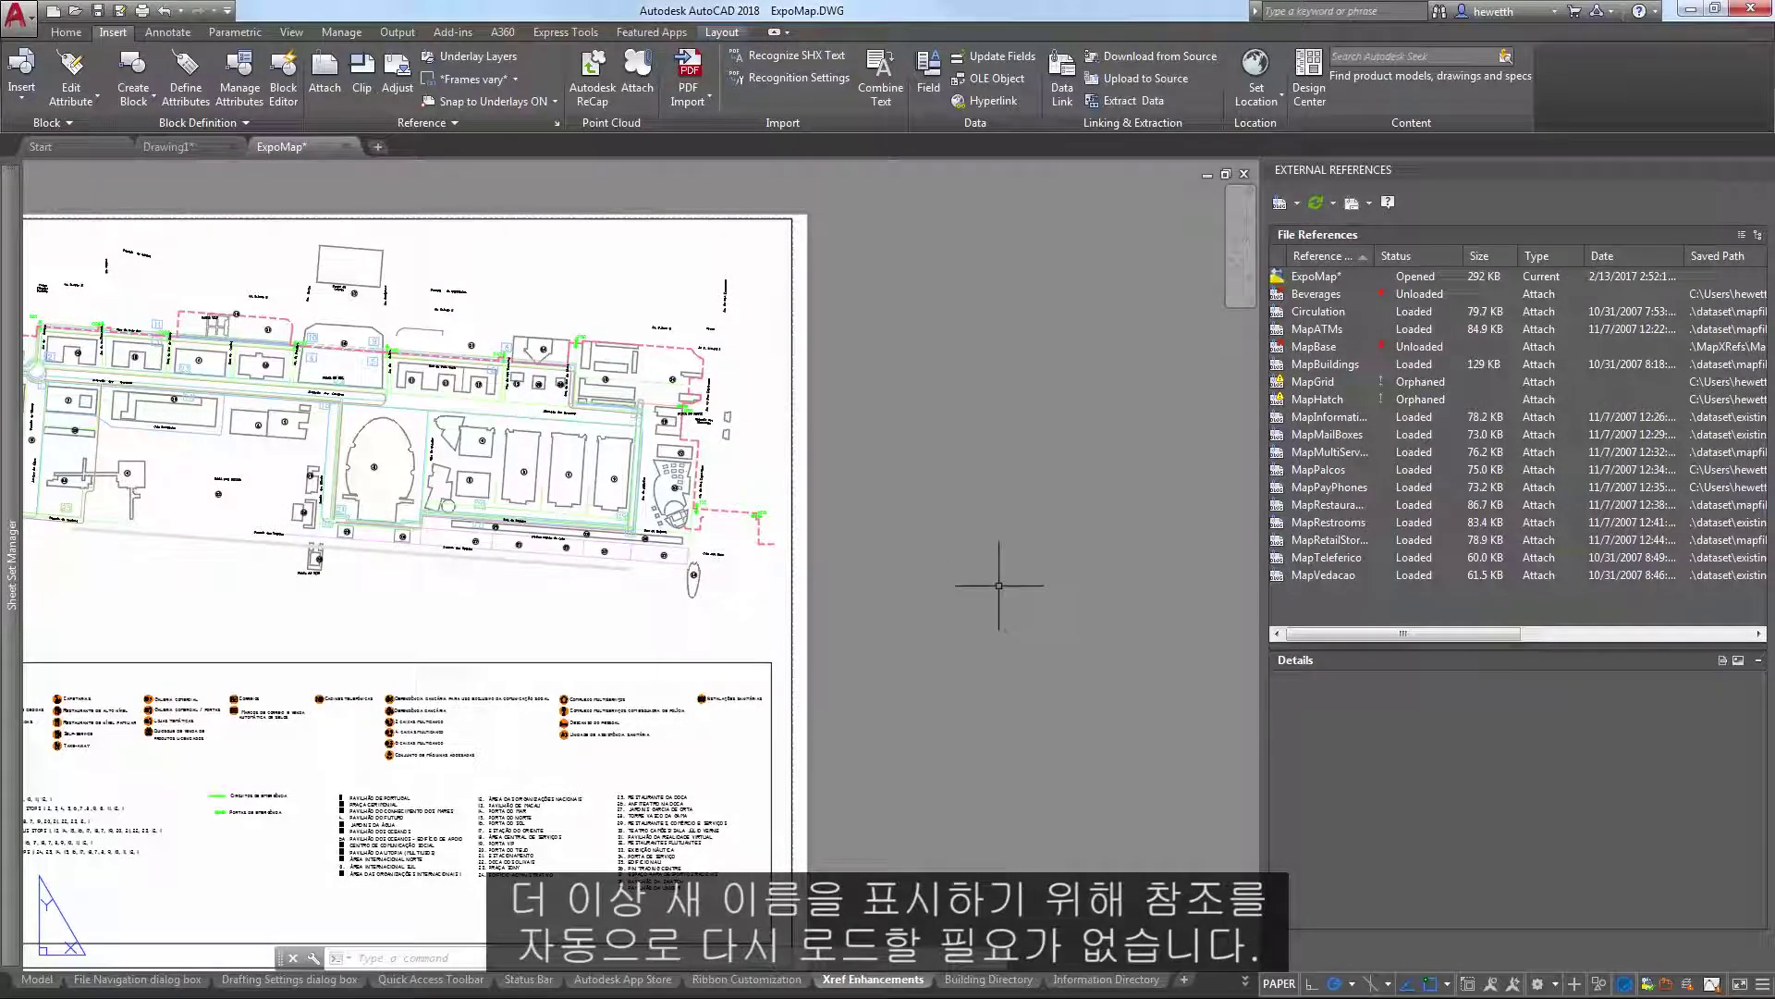